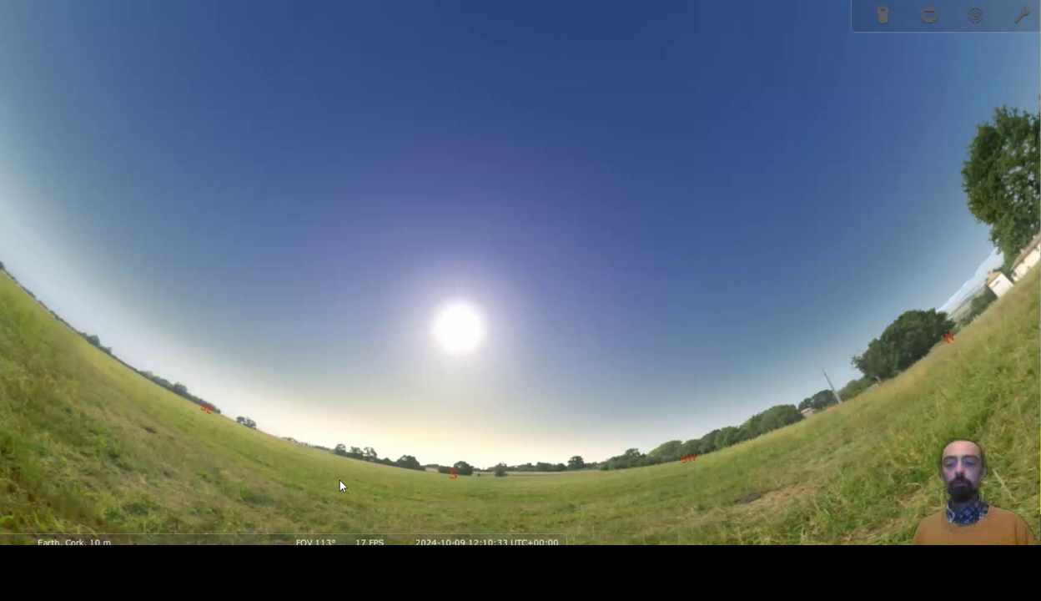
# Pan slightly along the horizon and fast-forward to 19:14 UTC evening, widening the field of view.
pyautogui.press('Left')
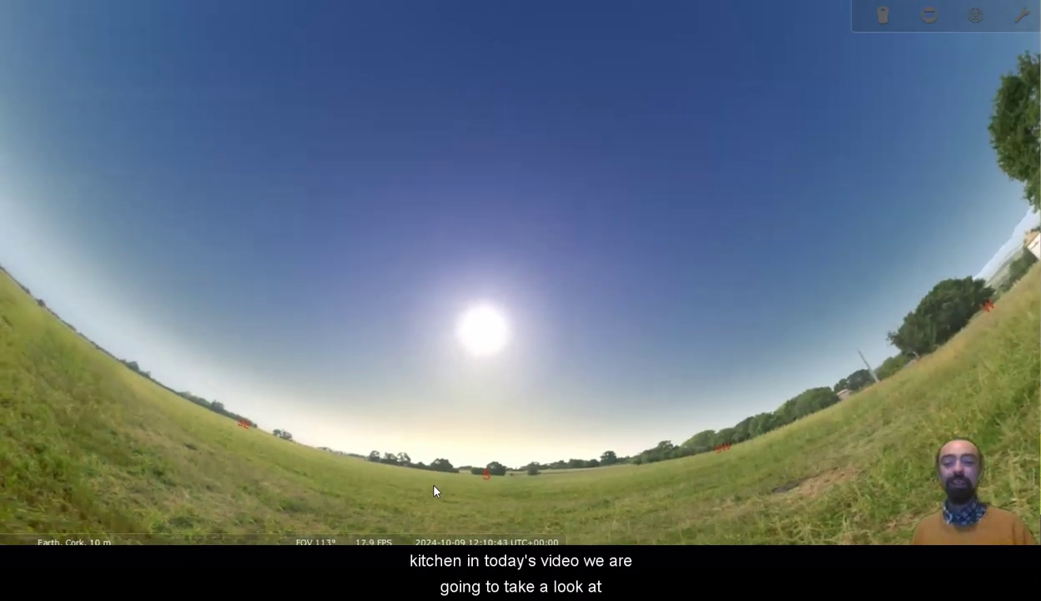
pyautogui.press('l')
pyautogui.press('l')
pyautogui.press('l')
pyautogui.press('l')
pyautogui.press('l')
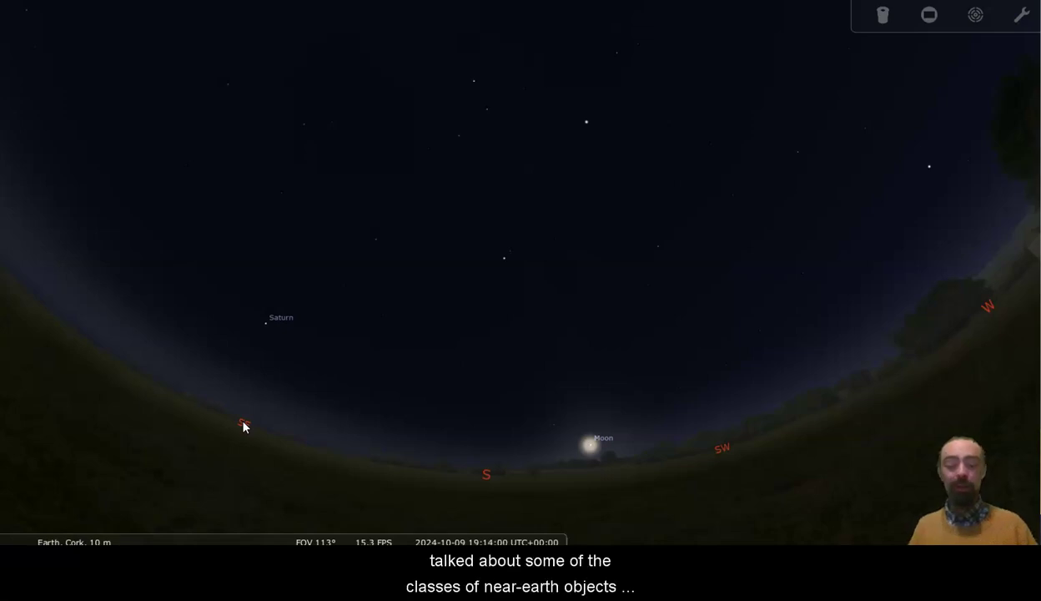
pyautogui.scroll(-3, 244, 426)
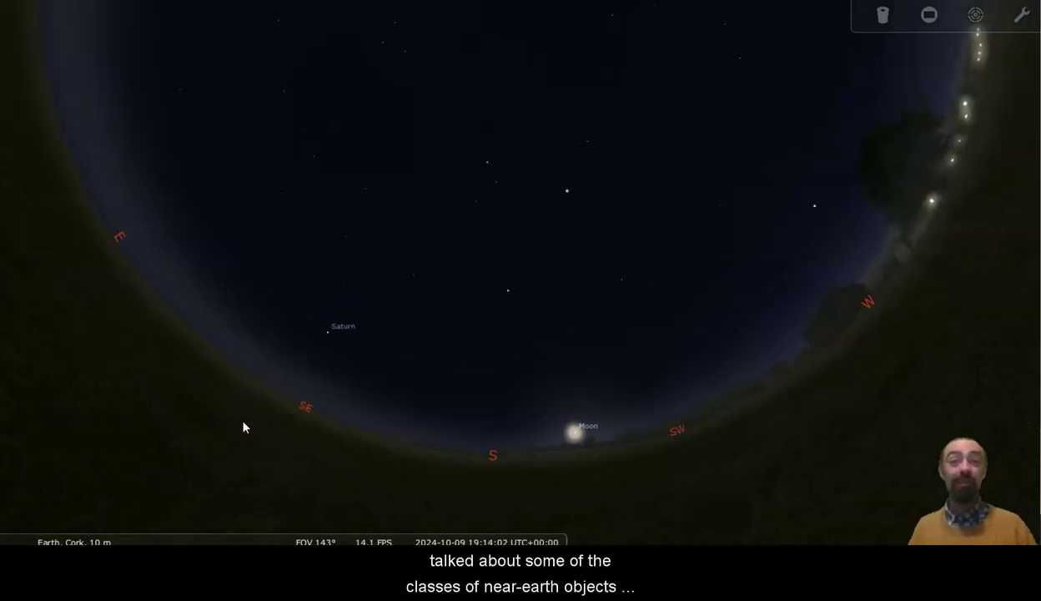
pyautogui.moveTo(13, 390)
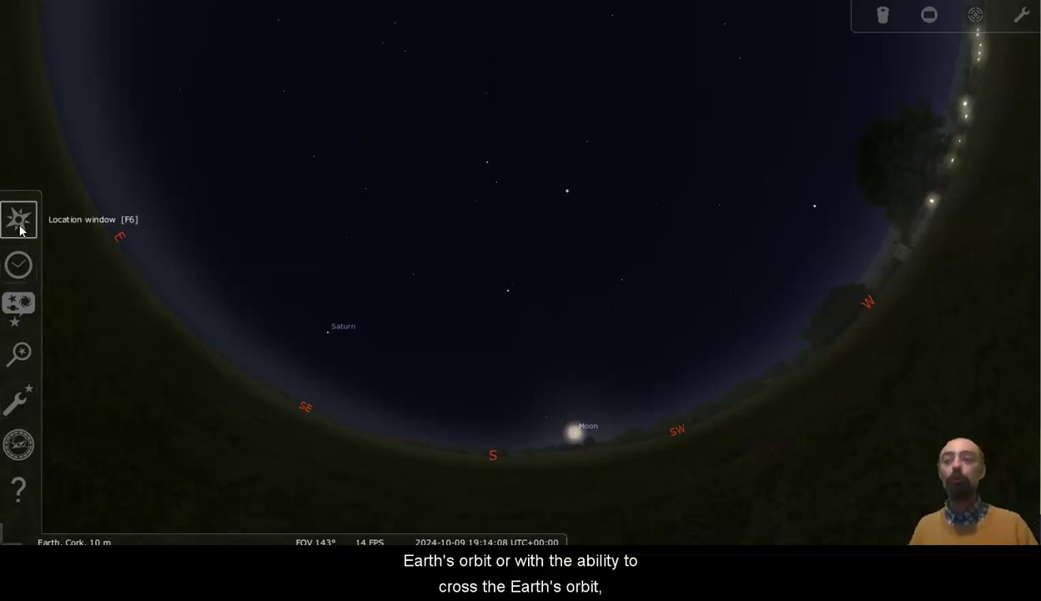
# Find and select asteroid 2024 PT5 in the search window, showing its 2.0 km diameter.
pyautogui.click(20, 308)
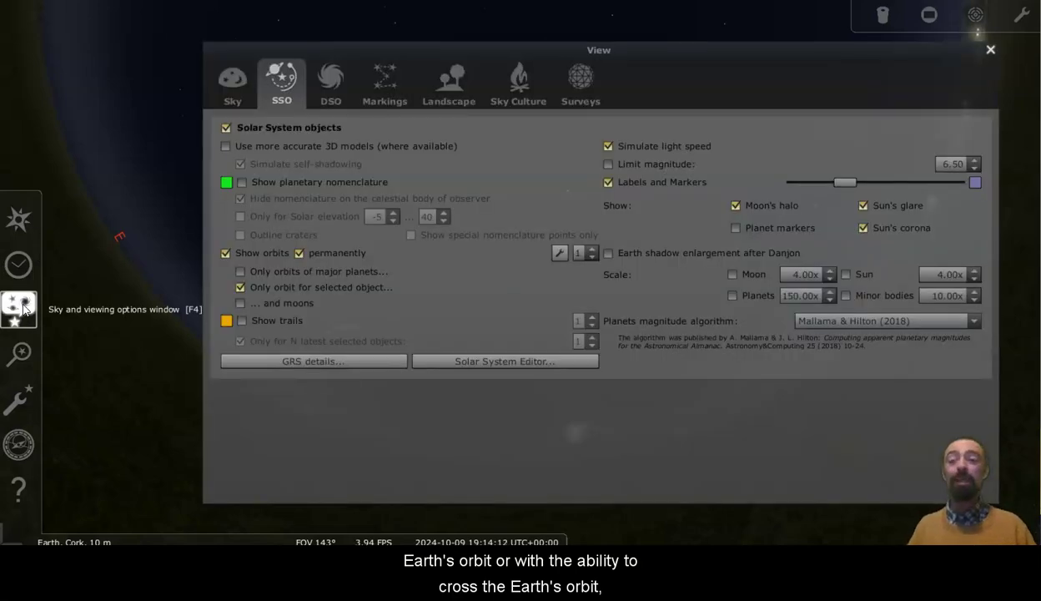
pyautogui.click(22, 308)
pyautogui.click(18, 353)
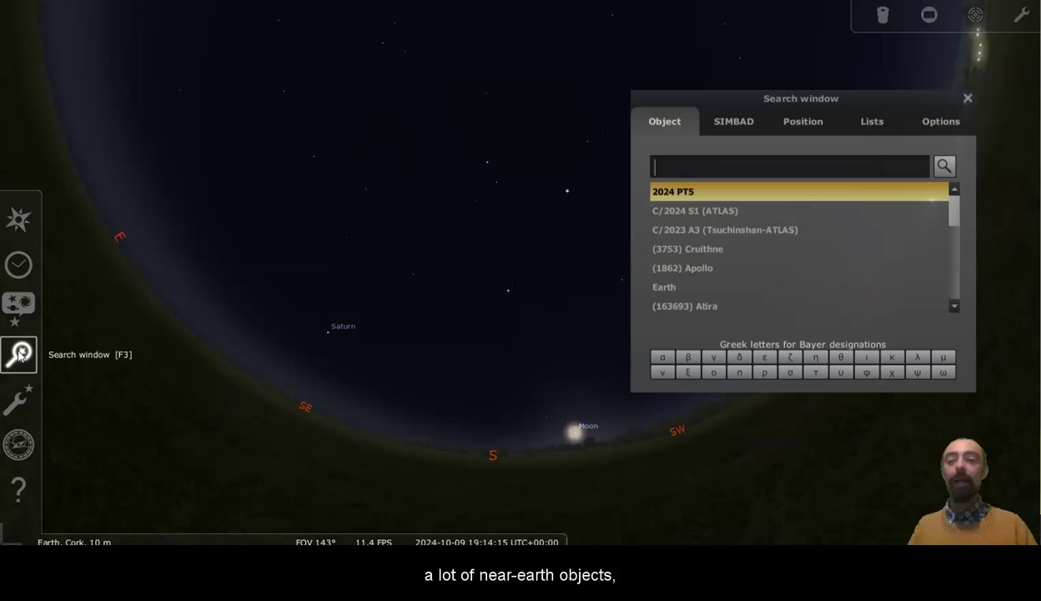
pyautogui.click(739, 197)
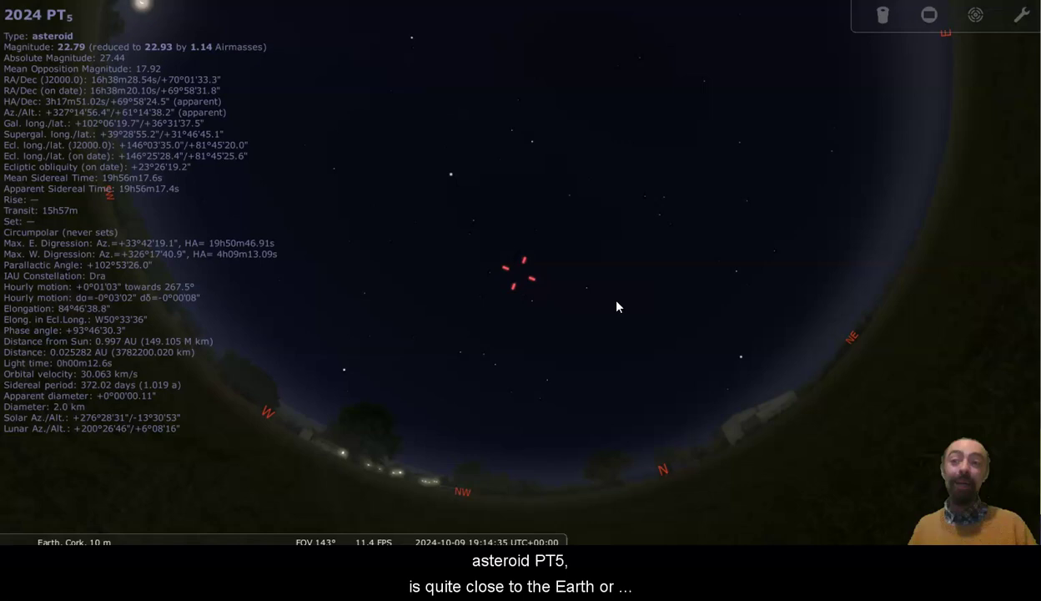
# Zoom in on 2024 PT5 until its orbit line appears.
pyautogui.scroll(2, 617, 307)
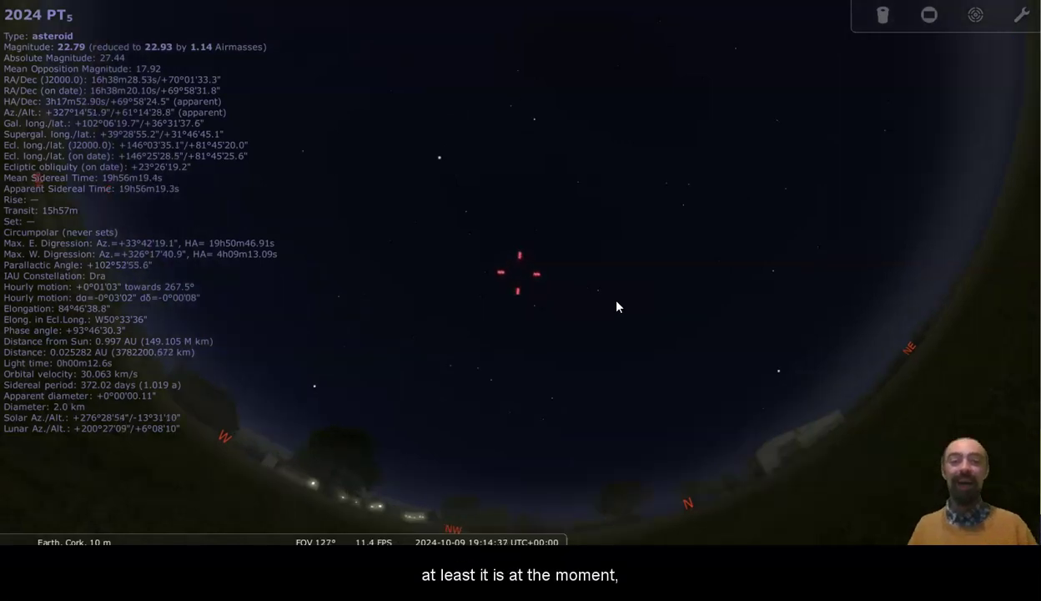
pyautogui.scroll(10, 617, 307)
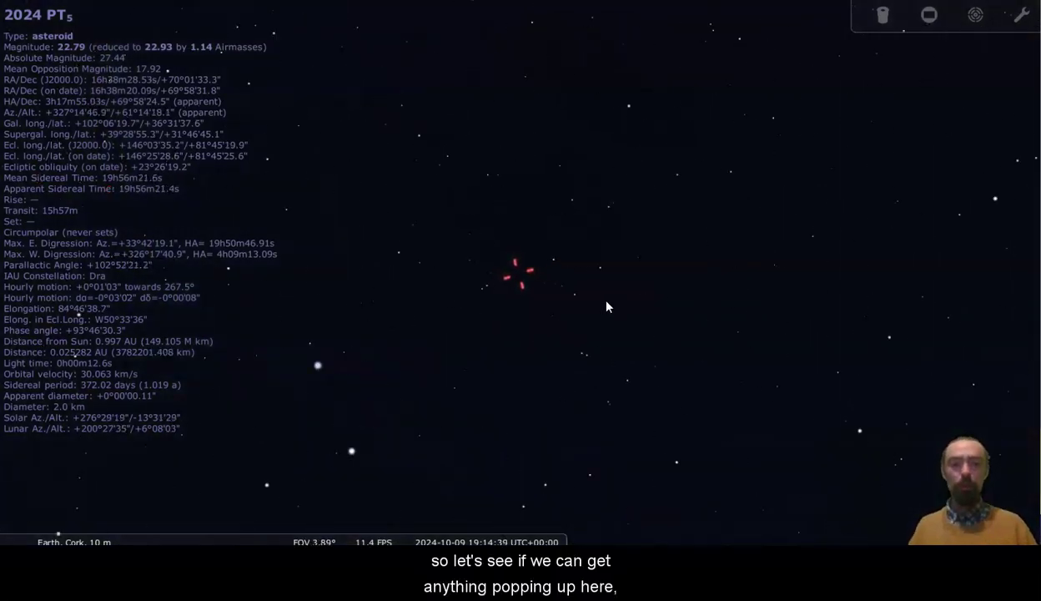
pyautogui.scroll(8, 607, 307)
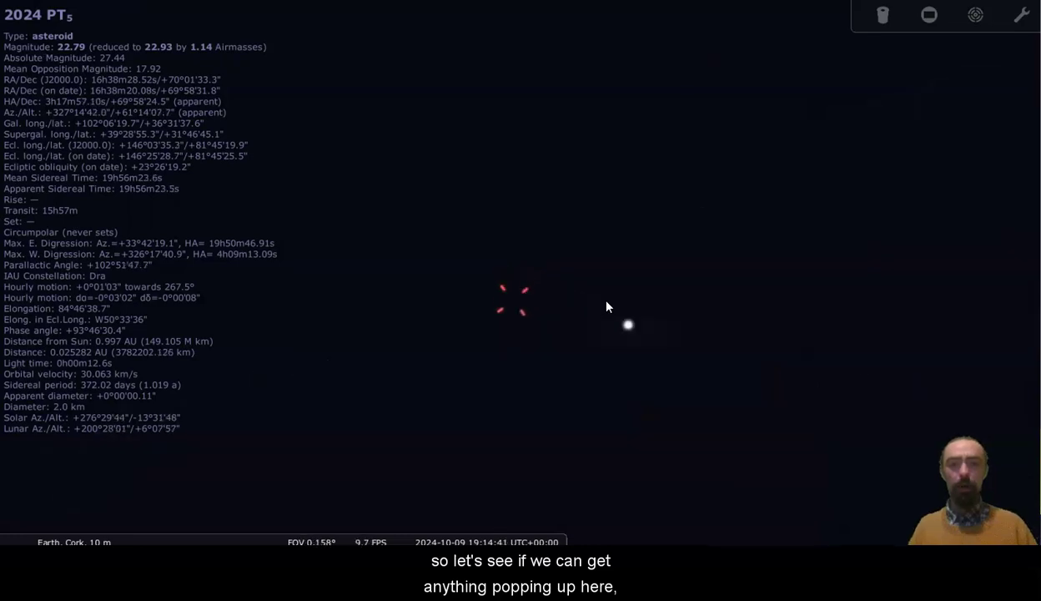
pyautogui.scroll(4, 607, 307)
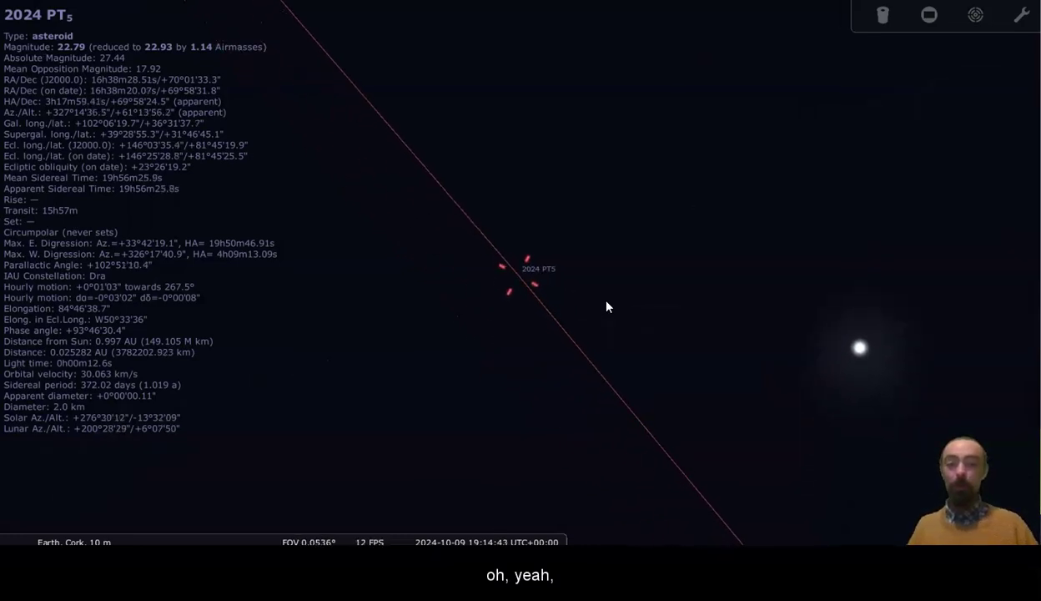
pyautogui.scroll(5, 606, 307)
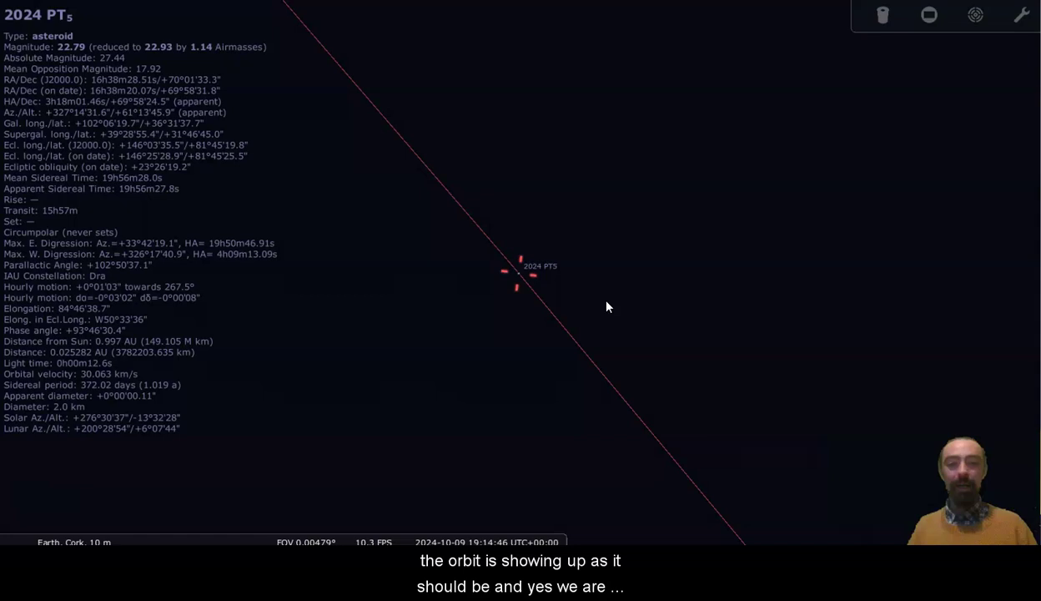
pyautogui.scroll(2, 607, 307)
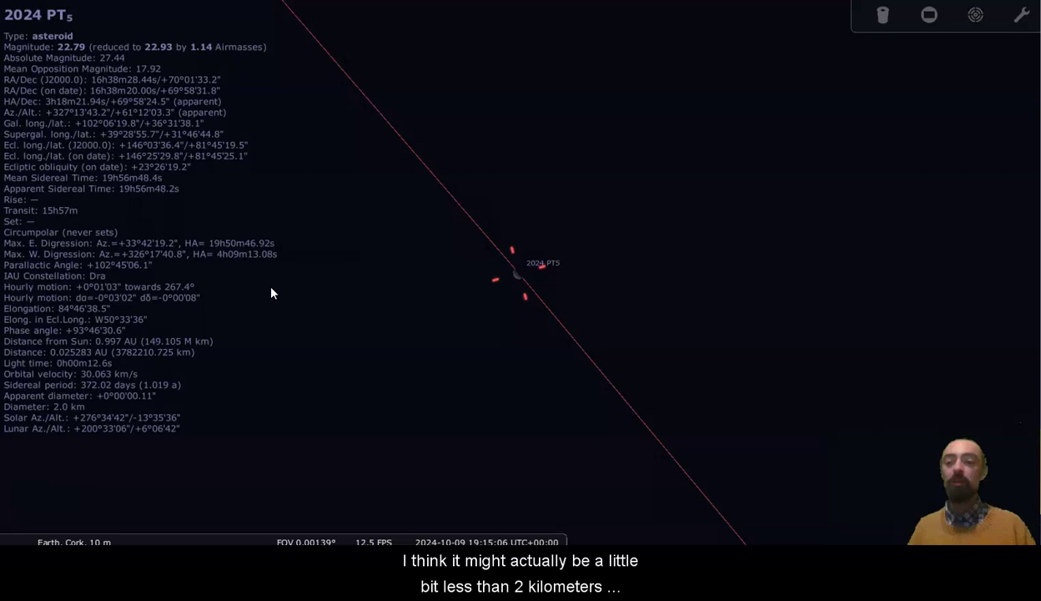
# Zoom back out to a 205° all-sky fisheye view.
pyautogui.scroll(-5, 653, 45)
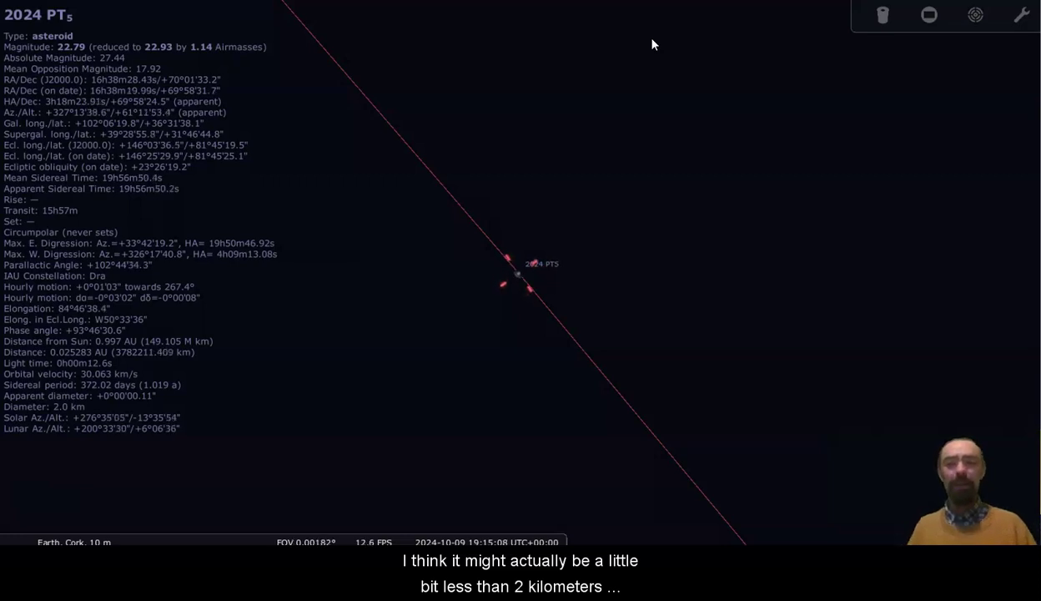
pyautogui.scroll(-5, 653, 44)
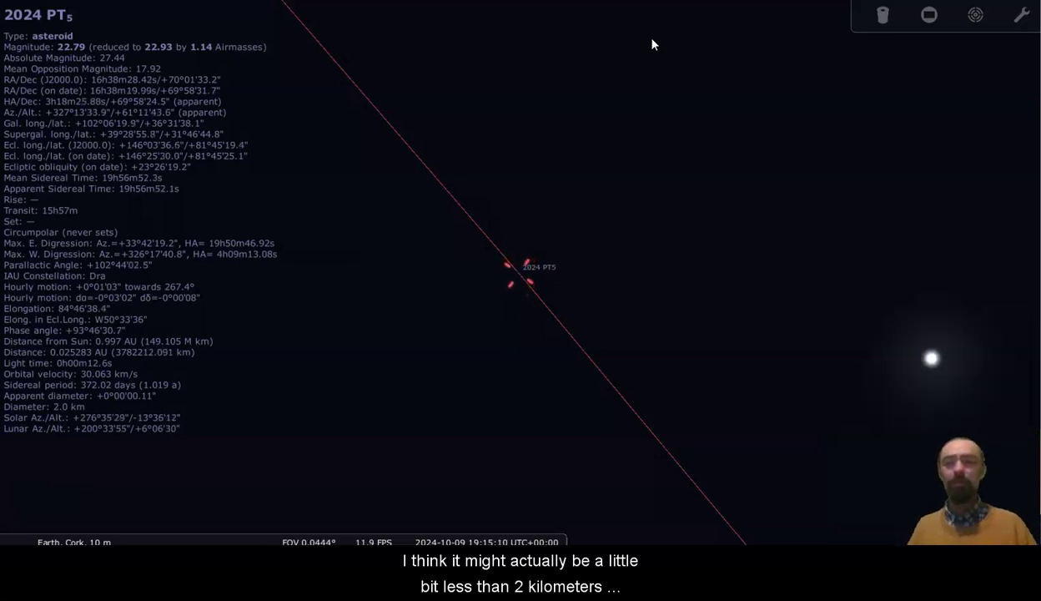
pyautogui.scroll(-5, 643, 55)
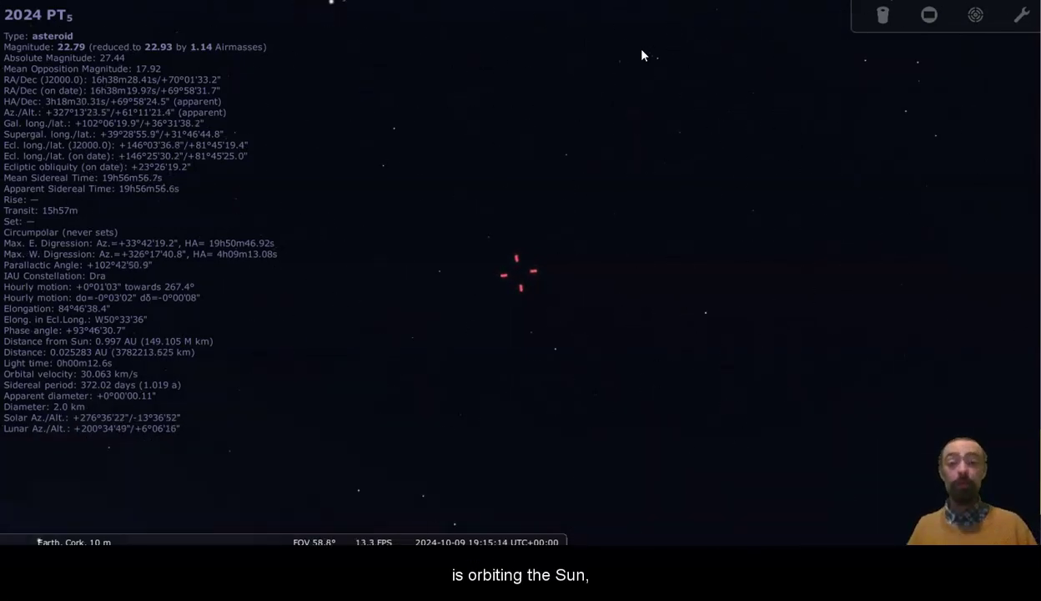
pyautogui.scroll(-10, 642, 55)
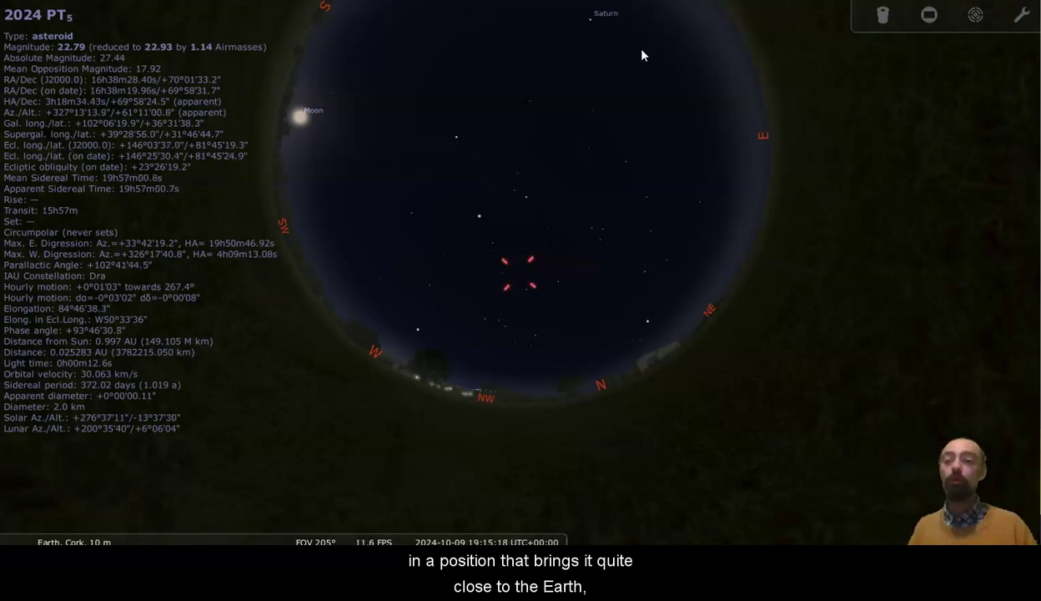
# Step the date forward to 21 October, then back to late September.
pyautogui.press('=')
pyautogui.press('=')
pyautogui.press('=')
pyautogui.press('=')
pyautogui.press('=')
pyautogui.press('=')
pyautogui.press('=')
pyautogui.press('=')
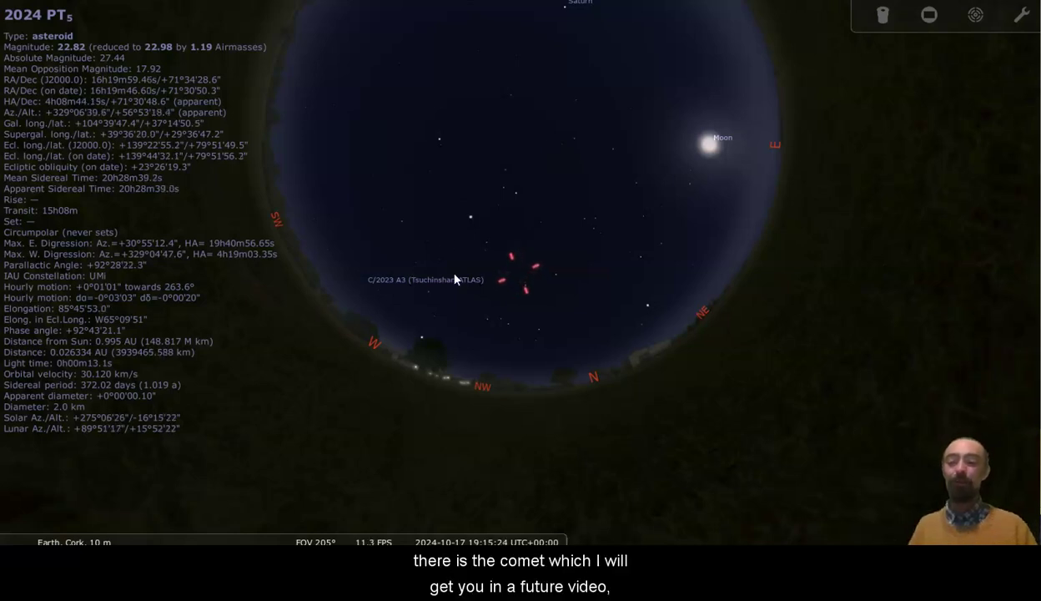
pyautogui.press('=')
pyautogui.press('=')
pyautogui.press('=')
pyautogui.press('=')
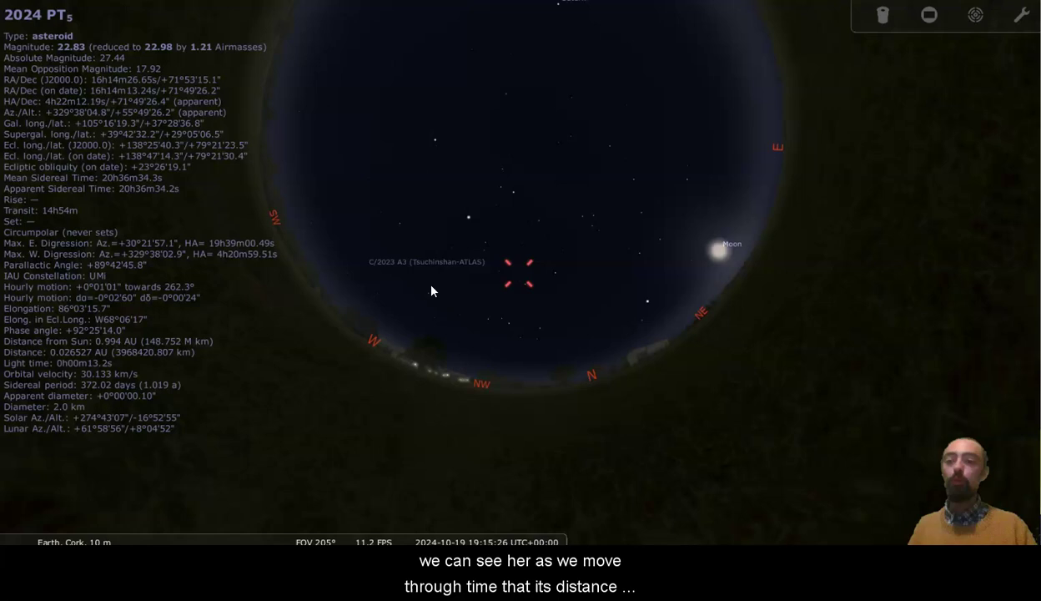
pyautogui.press('-')
pyautogui.press('-')
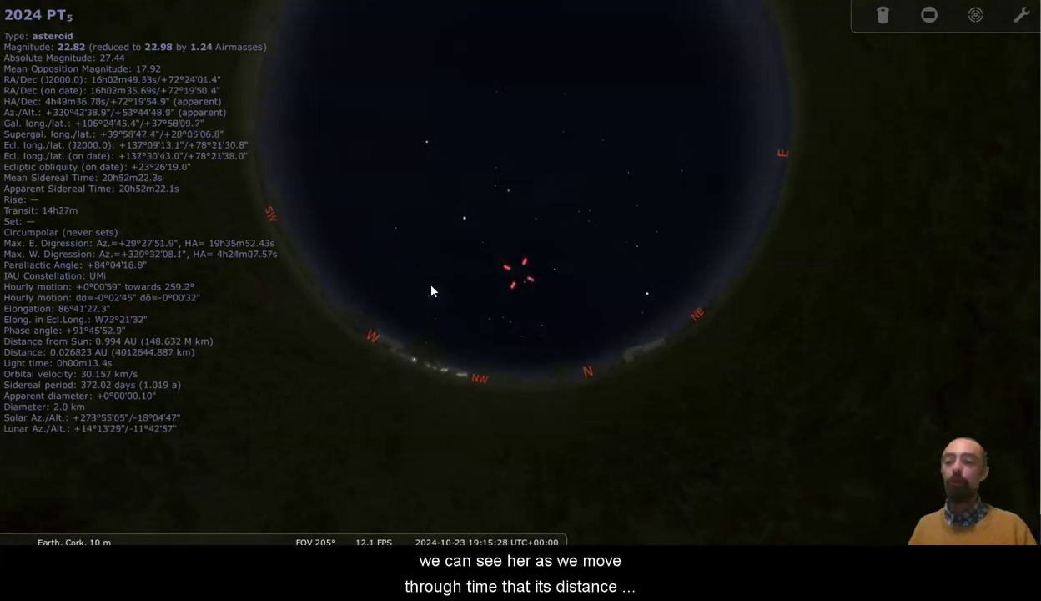
pyautogui.press('-')
pyautogui.press('-')
pyautogui.press('-')
pyautogui.press('-')
pyautogui.press('-')
pyautogui.press('-')
pyautogui.press('-')
pyautogui.press('-')
pyautogui.press('-')
pyautogui.press('-')
pyautogui.press('-')
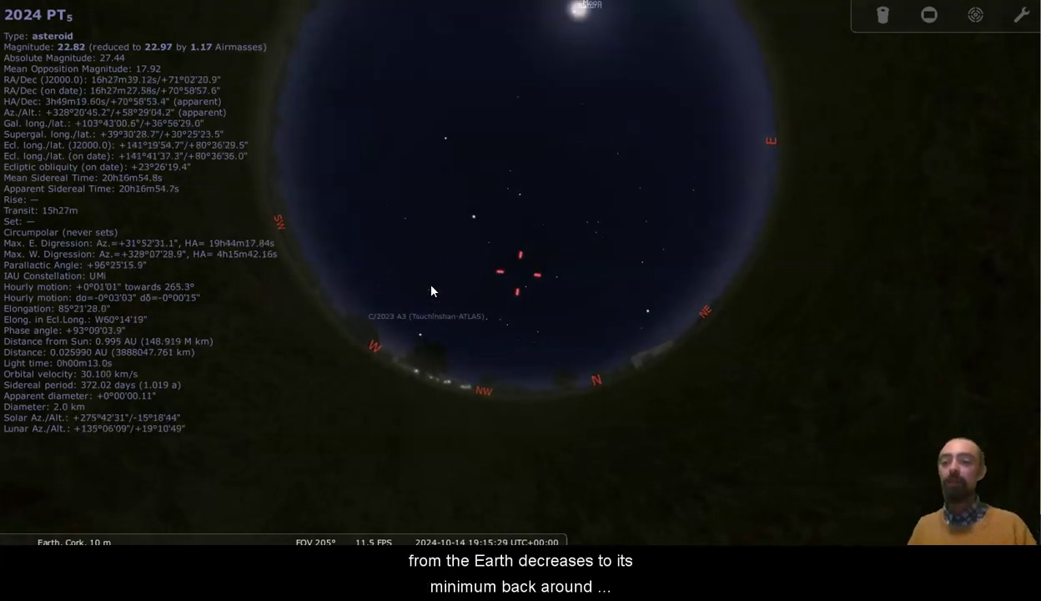
pyautogui.press('-')
pyautogui.press('-')
pyautogui.press('-')
pyautogui.press('-')
pyautogui.press('-')
pyautogui.press('-')
pyautogui.press('-')
pyautogui.press('-')
pyautogui.press('-')
pyautogui.press('-')
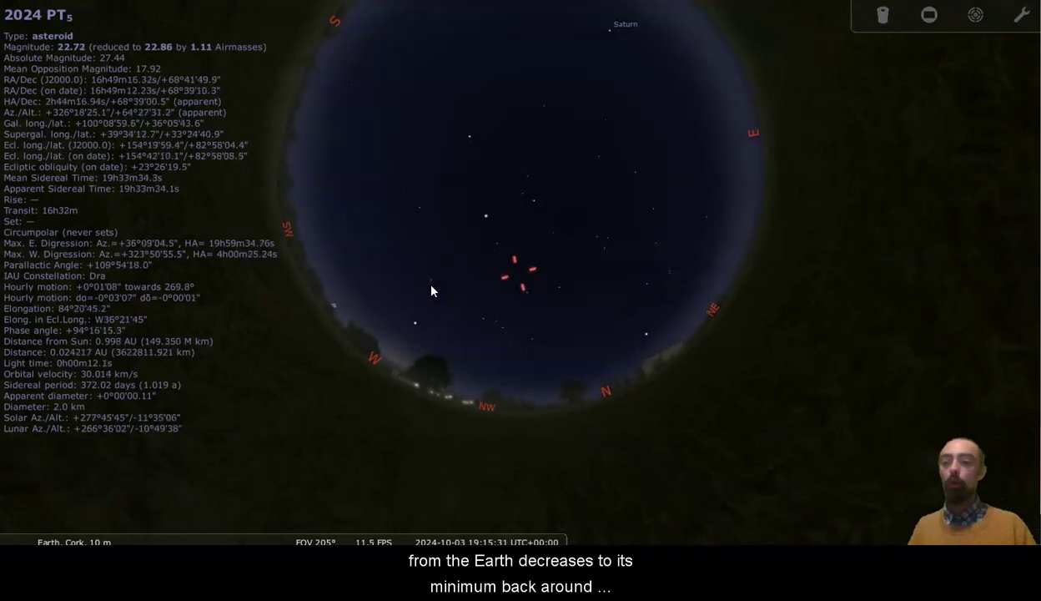
pyautogui.press('-')
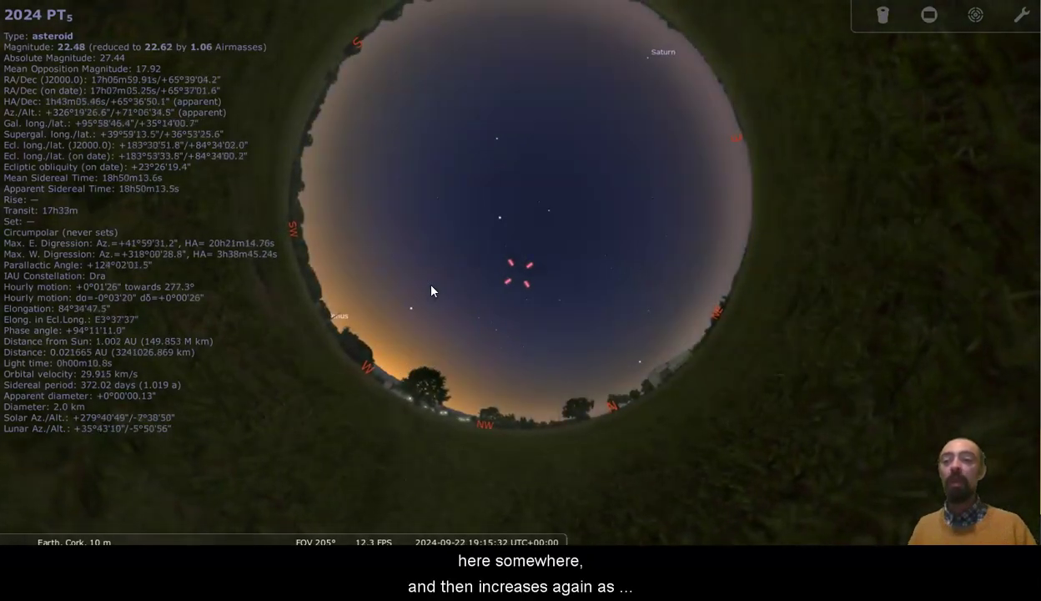
# Settle the date on 16 October and tilt the view down to the northern horizon.
pyautogui.press('=')
pyautogui.press('=')
pyautogui.press('=')
pyautogui.press('=')
pyautogui.press('=')
pyautogui.press('=')
pyautogui.press('=')
pyautogui.press('=')
pyautogui.press('=')
pyautogui.press('=')
pyautogui.press('=')
pyautogui.press('=')
pyautogui.press('=')
pyautogui.press('=')
pyautogui.press('=')
pyautogui.press('=')
pyautogui.press('=')
pyautogui.press('=')
pyautogui.press('=')
pyautogui.press('=')
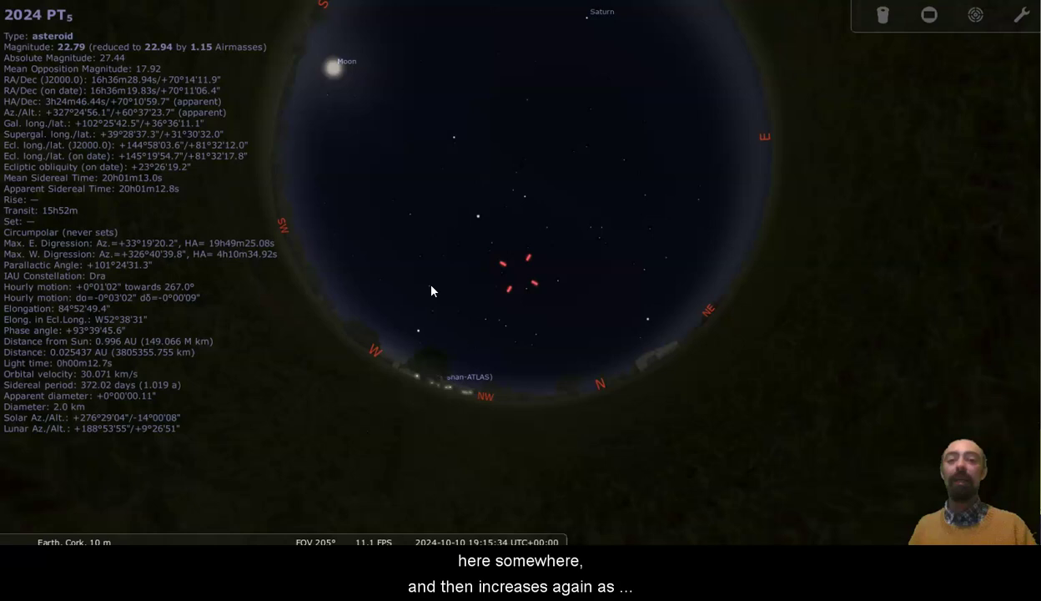
pyautogui.press('=')
pyautogui.press('=')
pyautogui.press('=')
pyautogui.press('=')
pyautogui.press('=')
pyautogui.press('=')
pyautogui.press('=')
pyautogui.press('=')
pyautogui.press('=')
pyautogui.press('=')
pyautogui.press('=')
pyautogui.press('=')
pyautogui.press('=')
pyautogui.press('=')
pyautogui.press('=')
pyautogui.press('=')
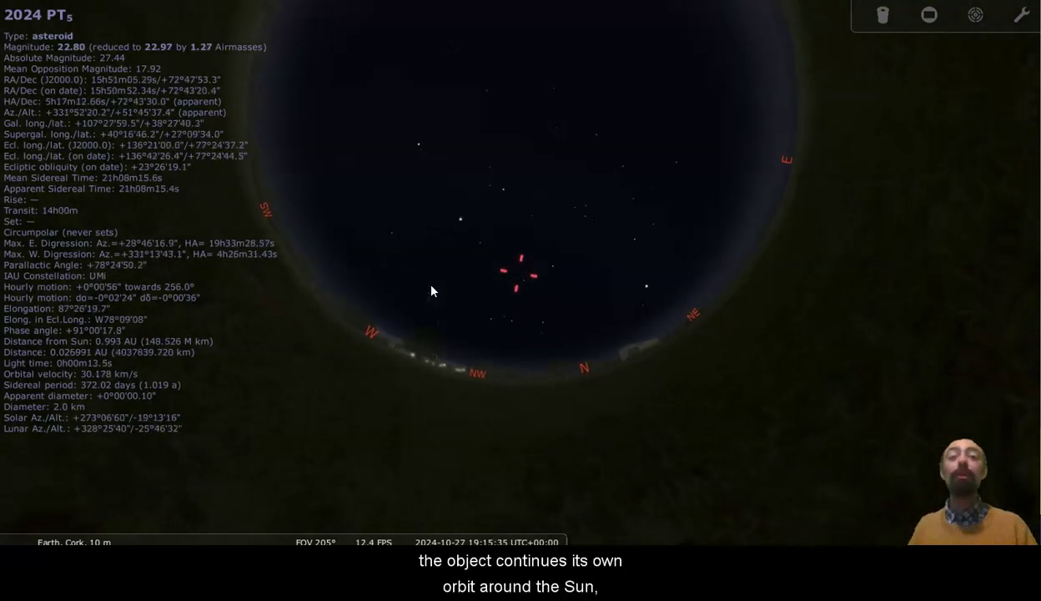
pyautogui.press('-')
pyautogui.press('-')
pyautogui.press('-')
pyautogui.press('-')
pyautogui.press('-')
pyautogui.press('-')
pyautogui.press('-')
pyautogui.press('-')
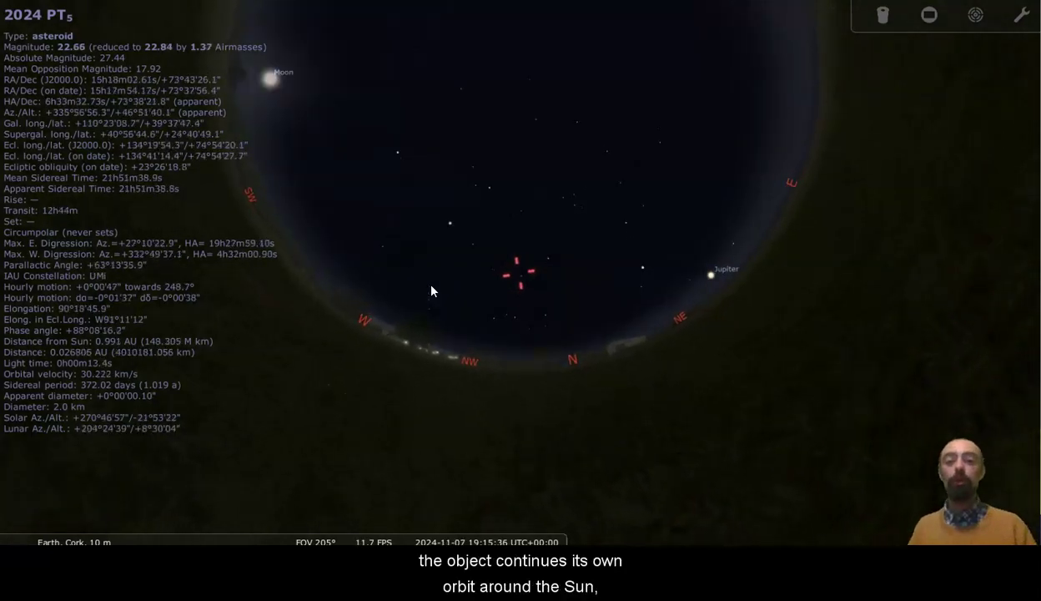
pyautogui.press('-')
pyautogui.press('-')
pyautogui.press('-')
pyautogui.press('-')
pyautogui.press('-')
pyautogui.press('-')
pyautogui.press('-')
pyautogui.press('-')
pyautogui.press('-')
pyautogui.press('-')
pyautogui.press('-')
pyautogui.press('-')
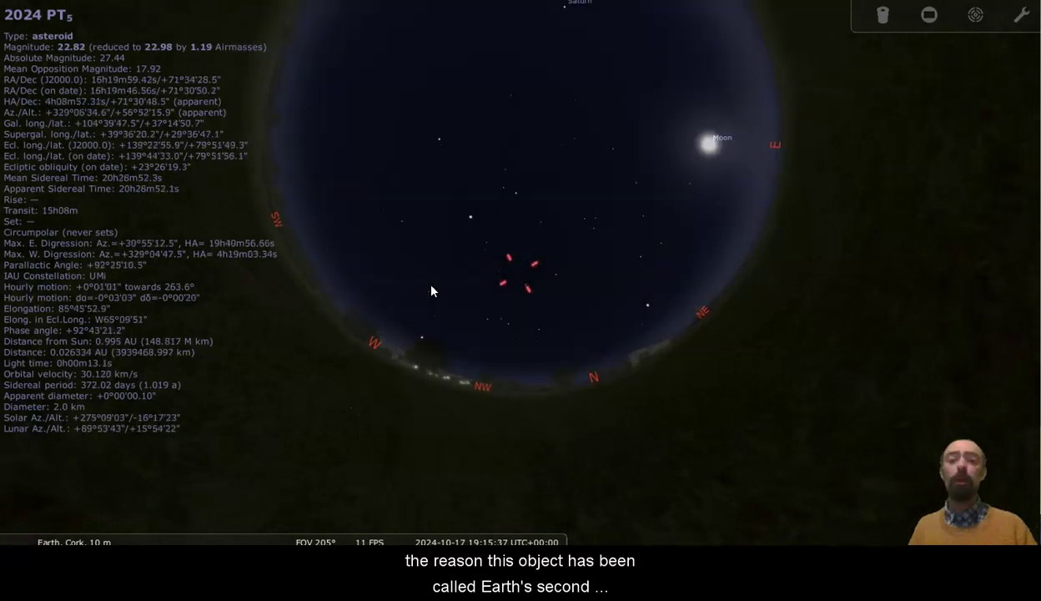
pyautogui.press('Down')
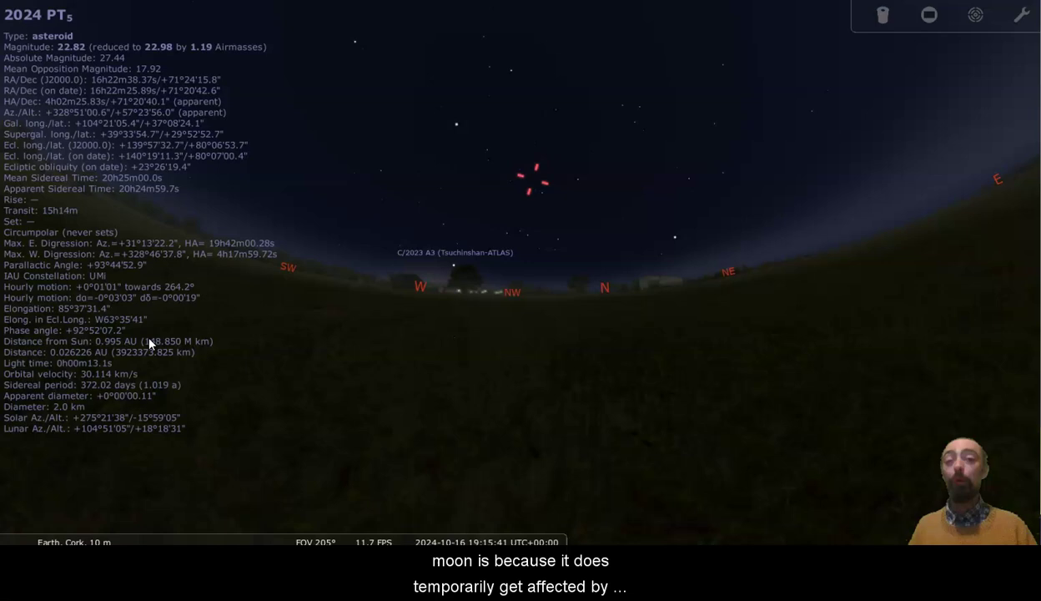
pyautogui.moveTo(24, 407)
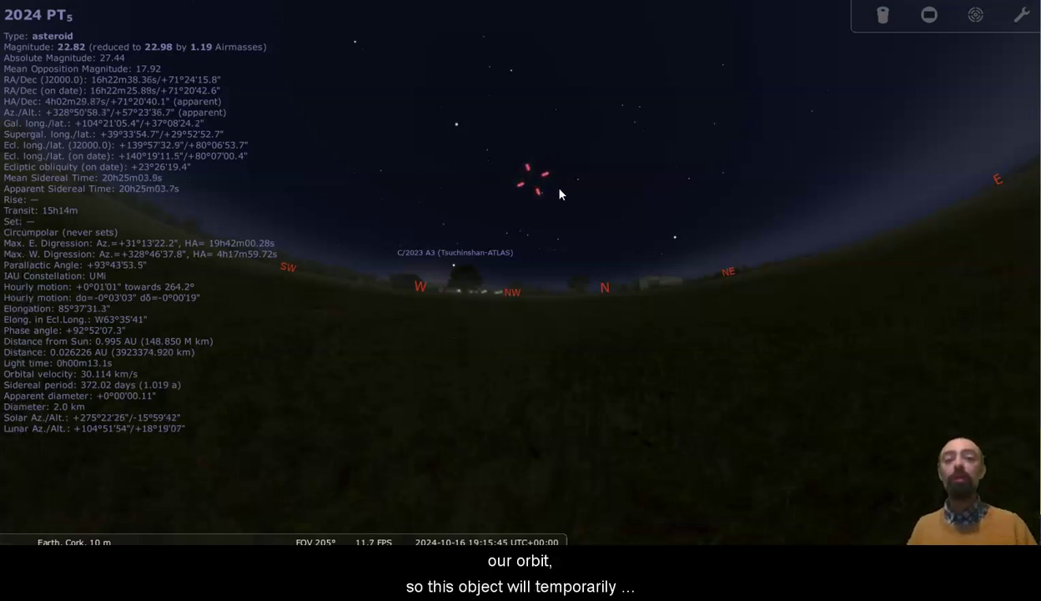
pyautogui.moveTo(25, 354)
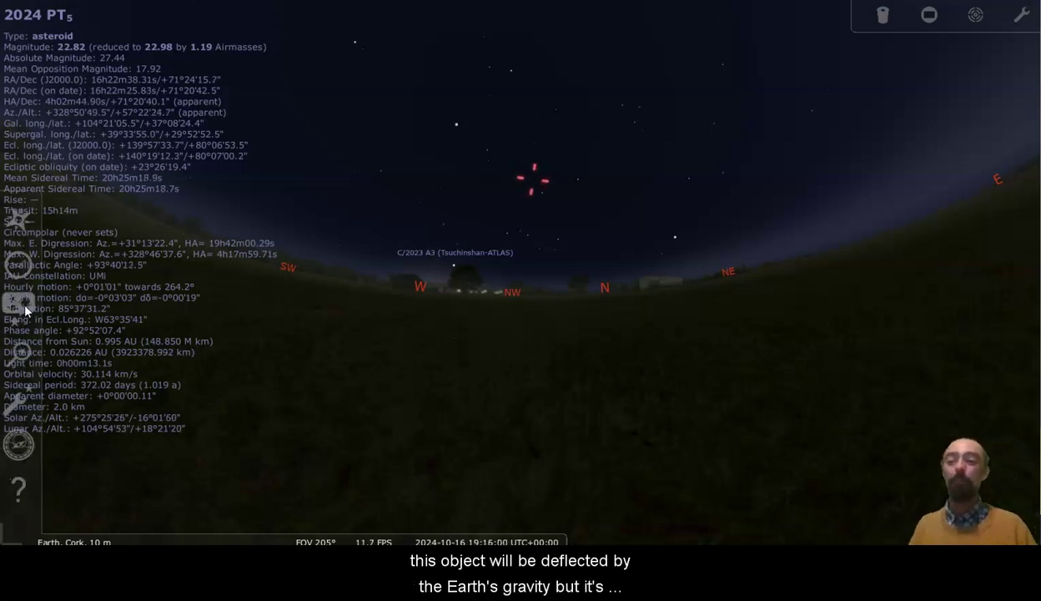
# Confirm the observer stays on Earth at Cork in the location settings.
pyautogui.click(25, 310)
pyautogui.click(25, 310)
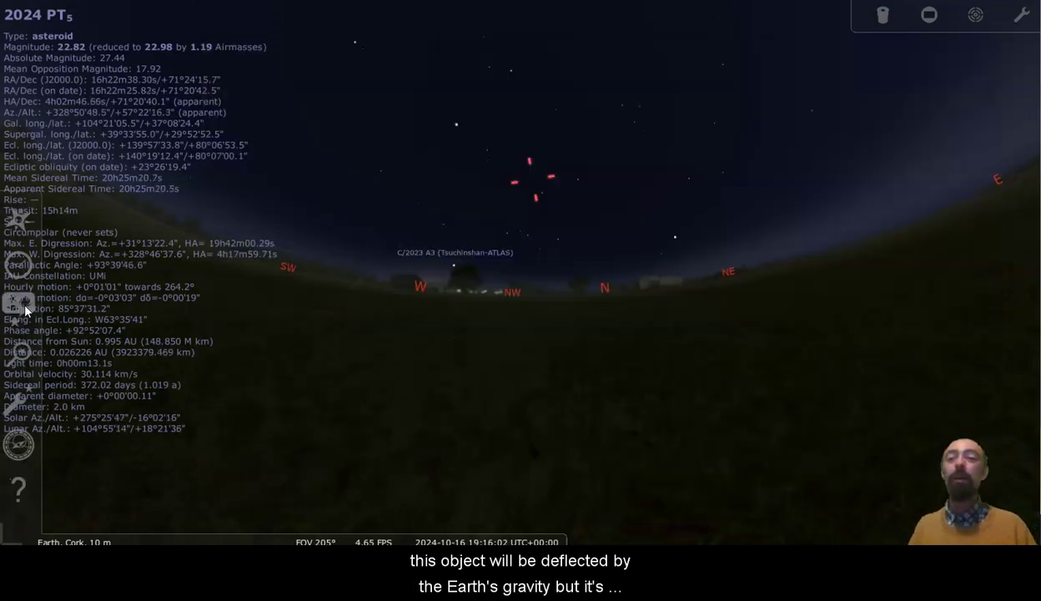
pyautogui.click(23, 233)
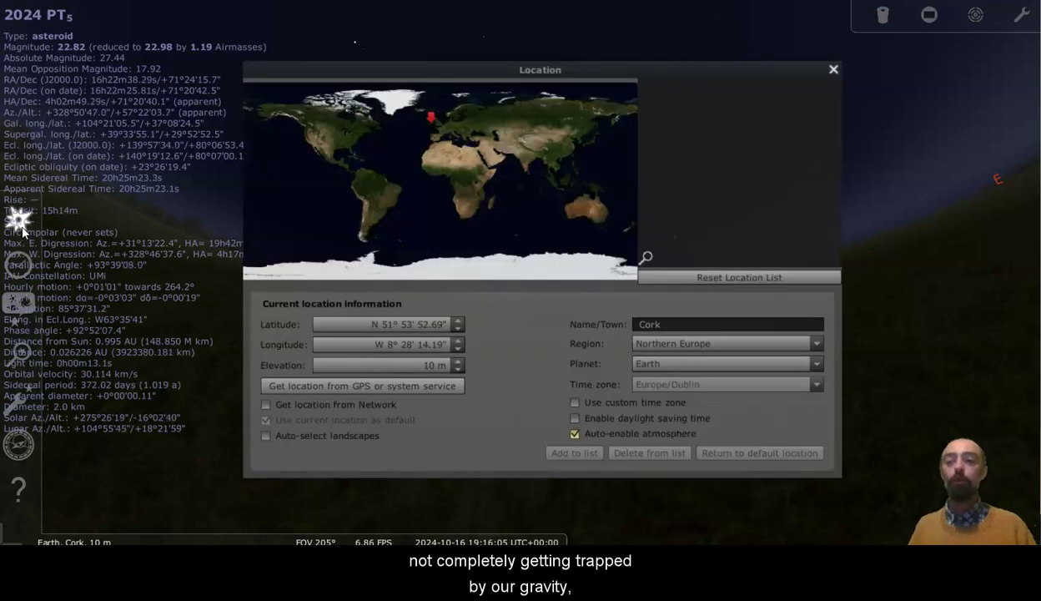
pyautogui.click(817, 366)
pyautogui.click(817, 366)
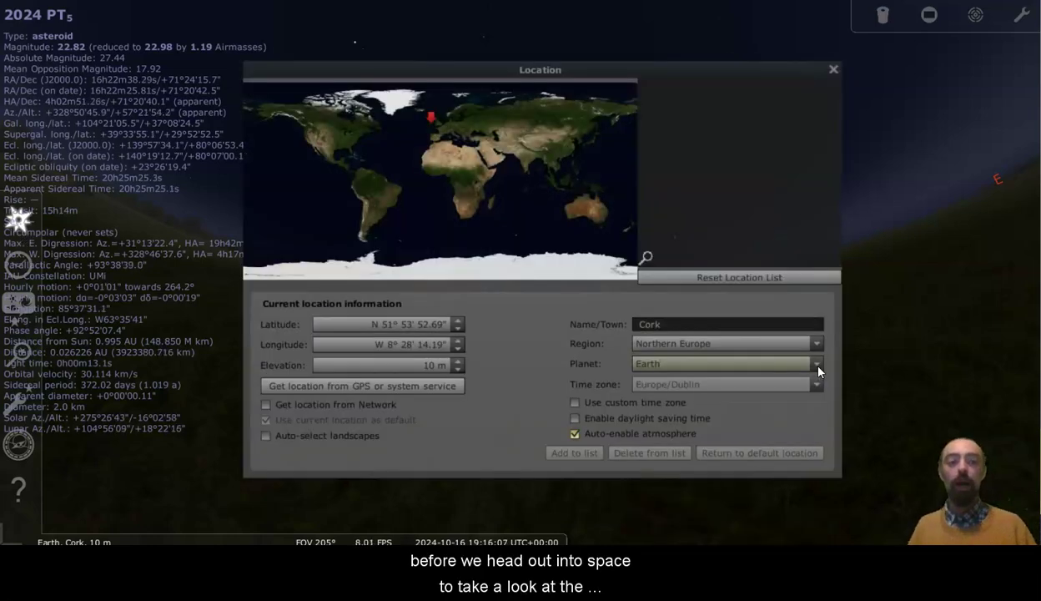
pyautogui.click(834, 70)
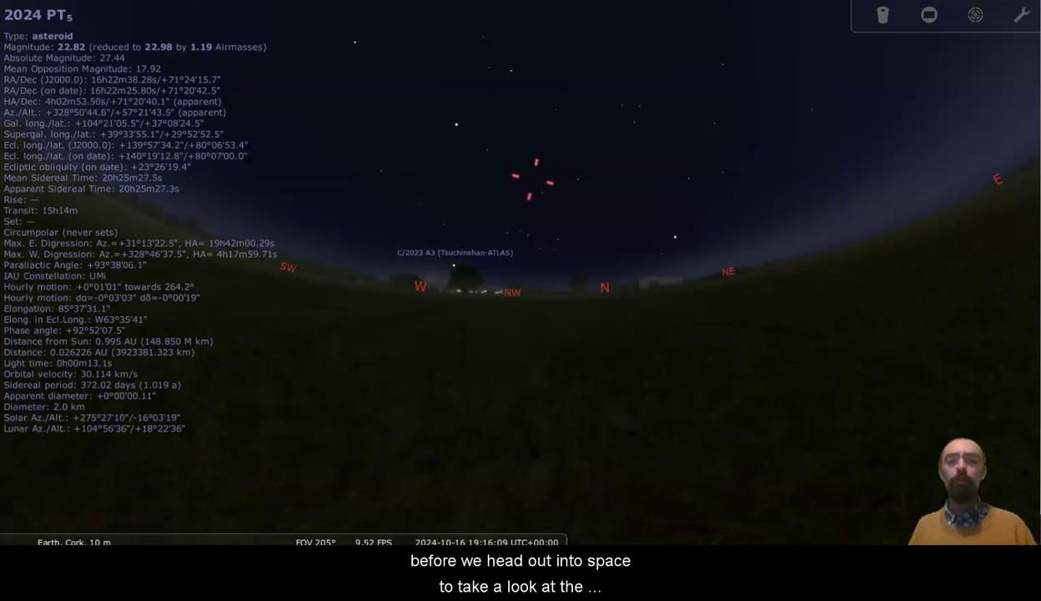
# Lower the Sky tab's light pollution slider for a darker simulated sky.
pyautogui.click(19, 303)
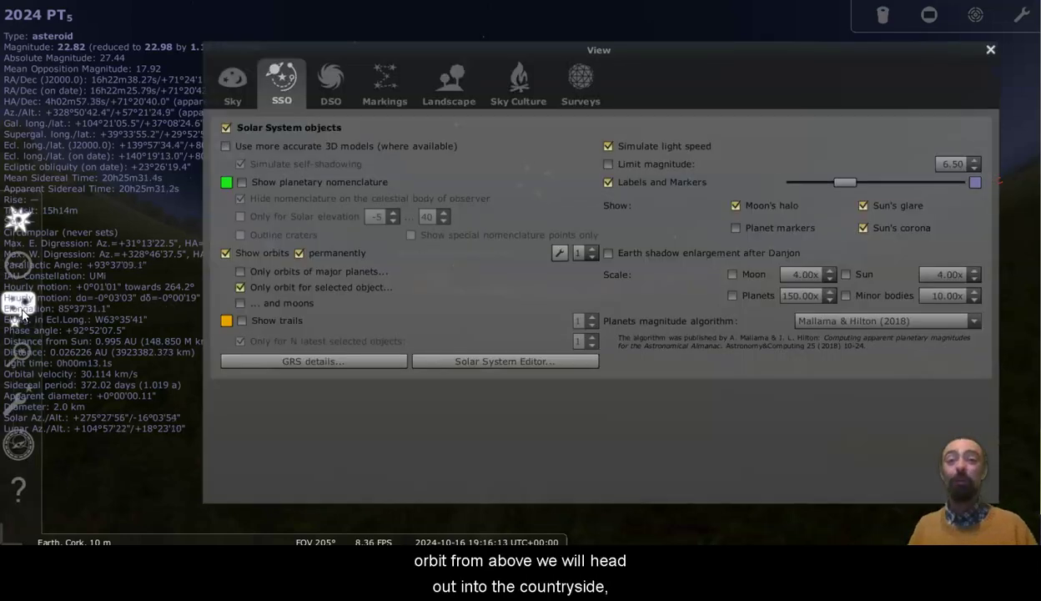
pyautogui.click(226, 84)
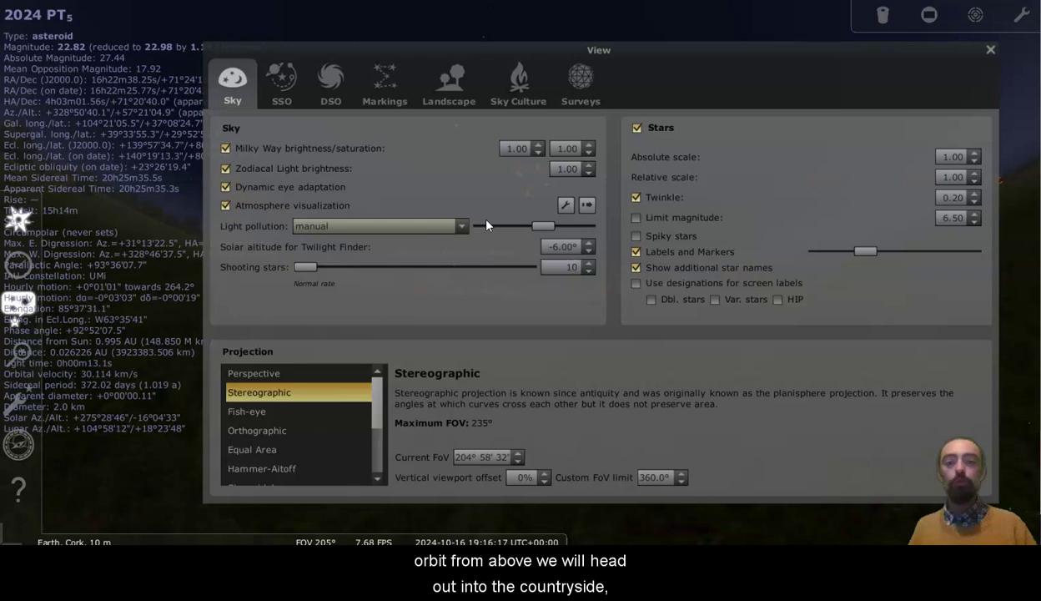
pyautogui.moveTo(542, 227); pyautogui.dragTo(460, 236)
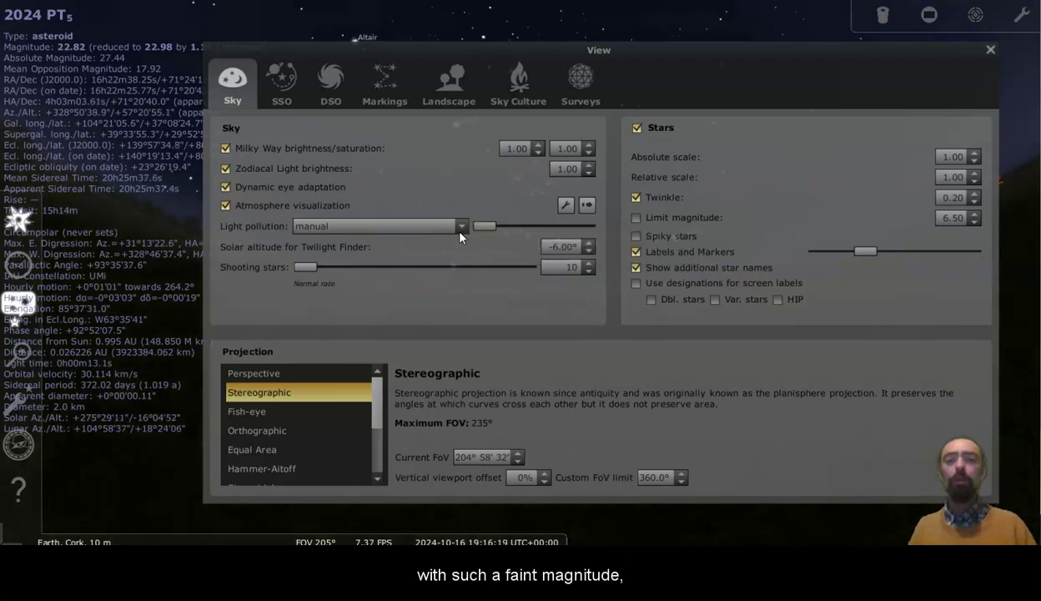
# Advance the sky to about 21:10 UTC on 2024-10-23 and turn the view north.
pyautogui.click(990, 50)
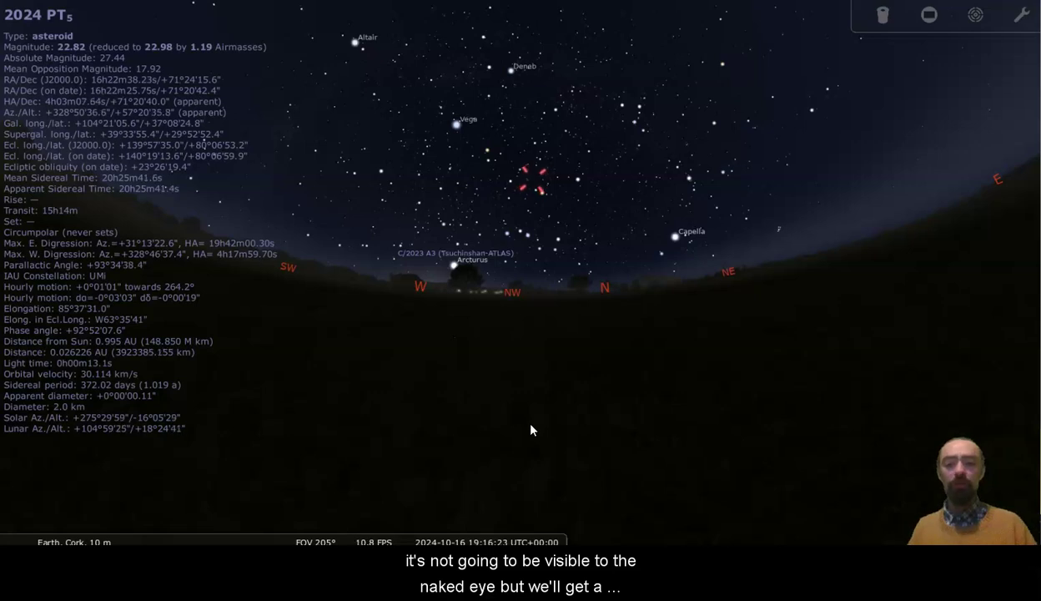
pyautogui.moveTo(532, 428); pyautogui.dragTo(642, 397)
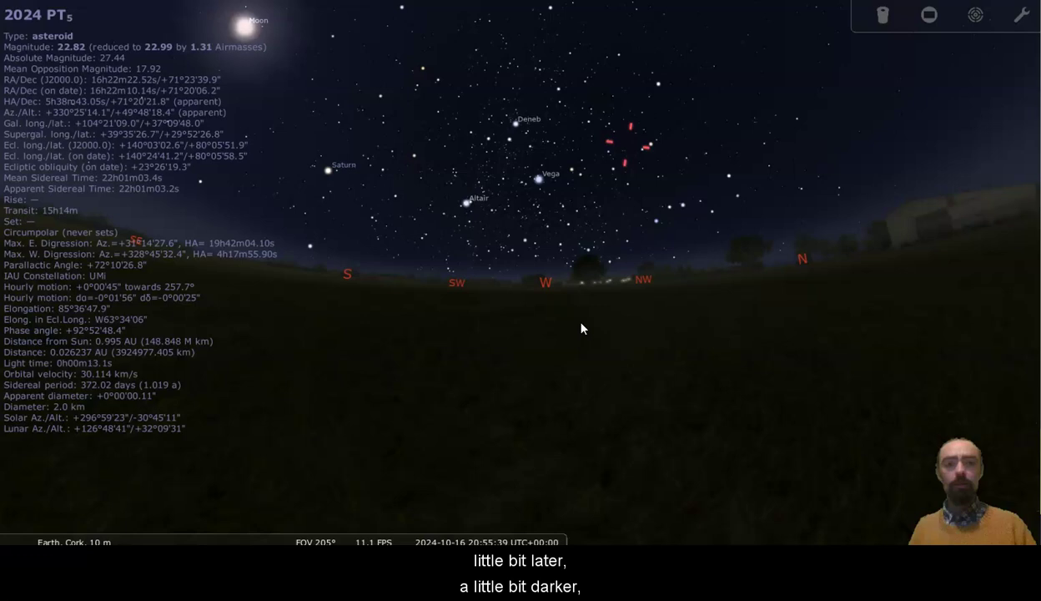
pyautogui.press('k')
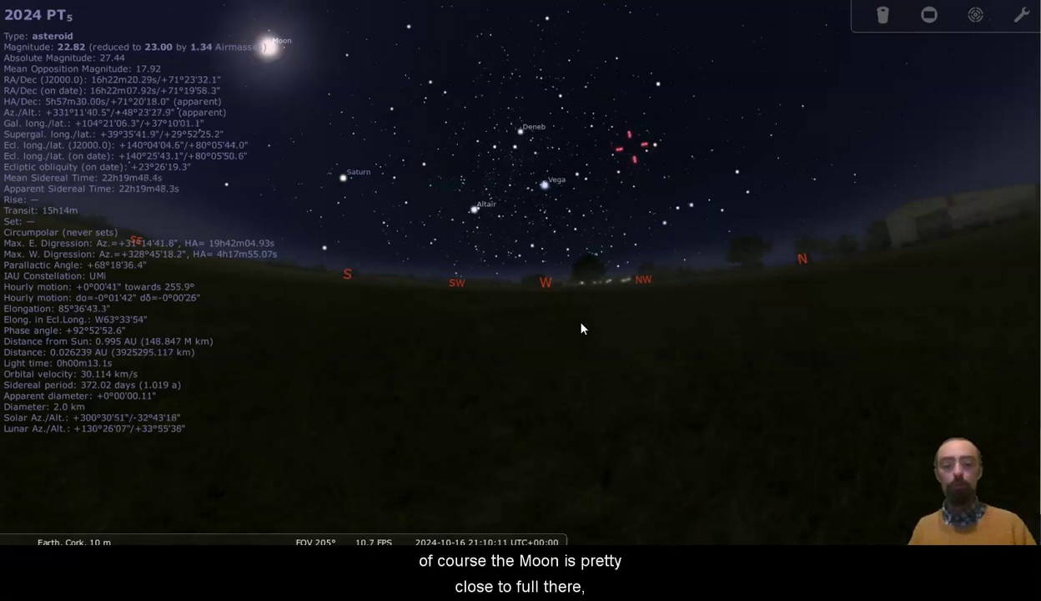
pyautogui.press(']')
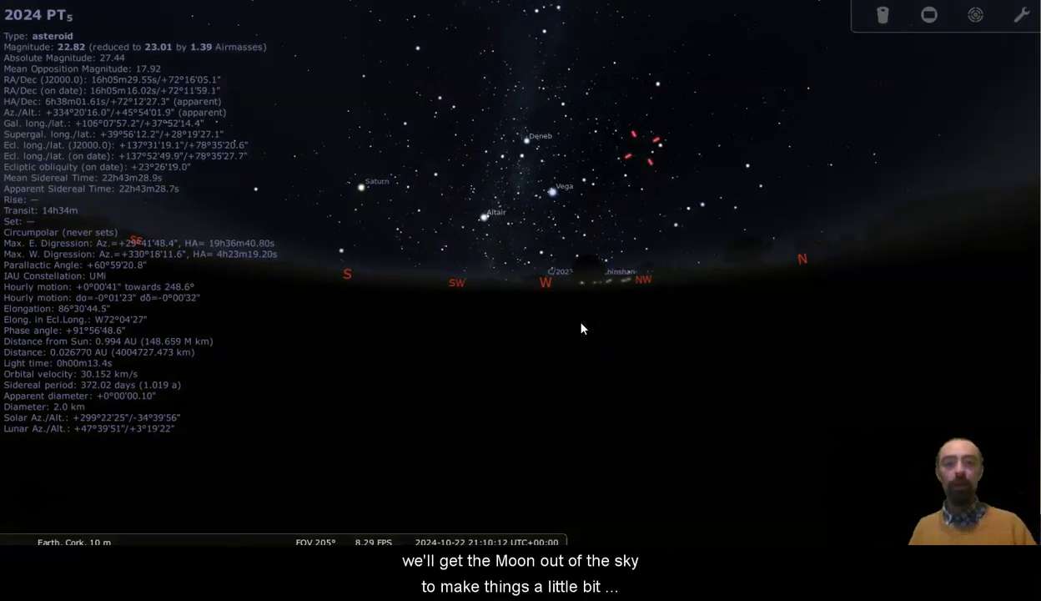
pyautogui.press('Right')
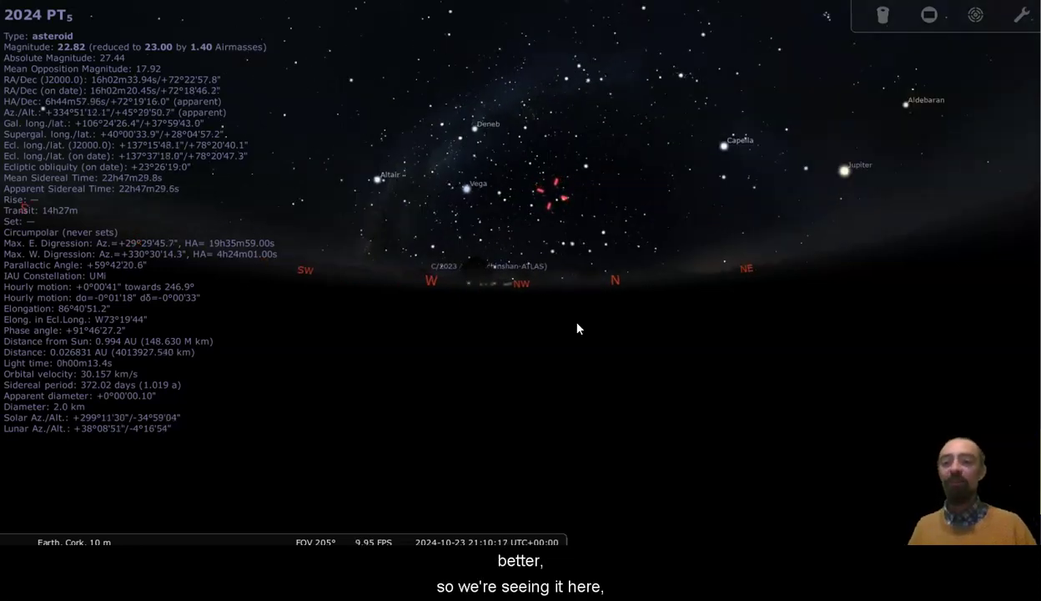
# Centre 2024 PT5 and zoom in until its orbit line and tiny disc appear.
pyautogui.press('pageup')
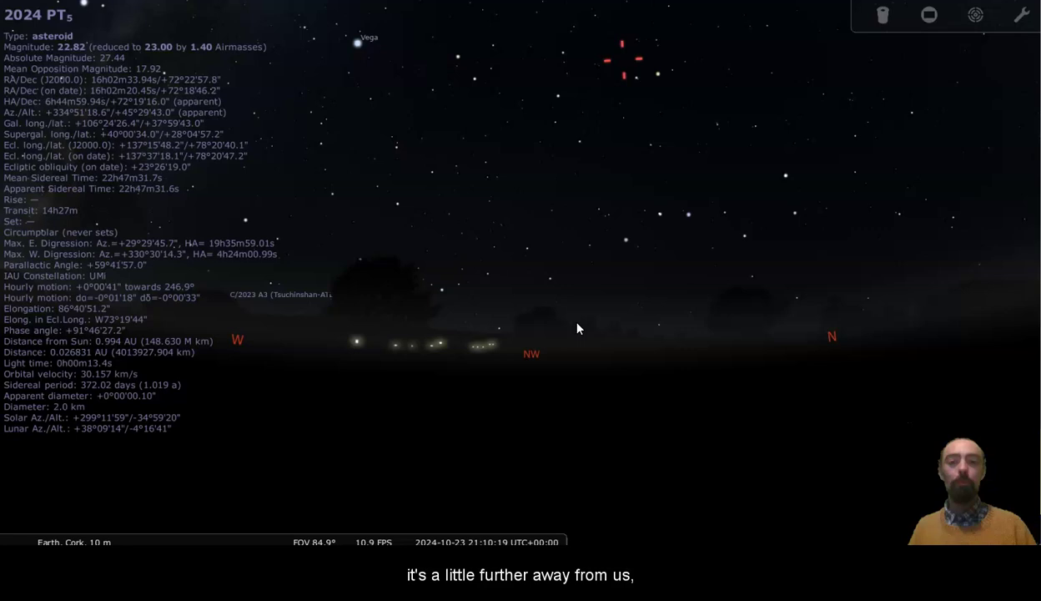
pyautogui.press('space')
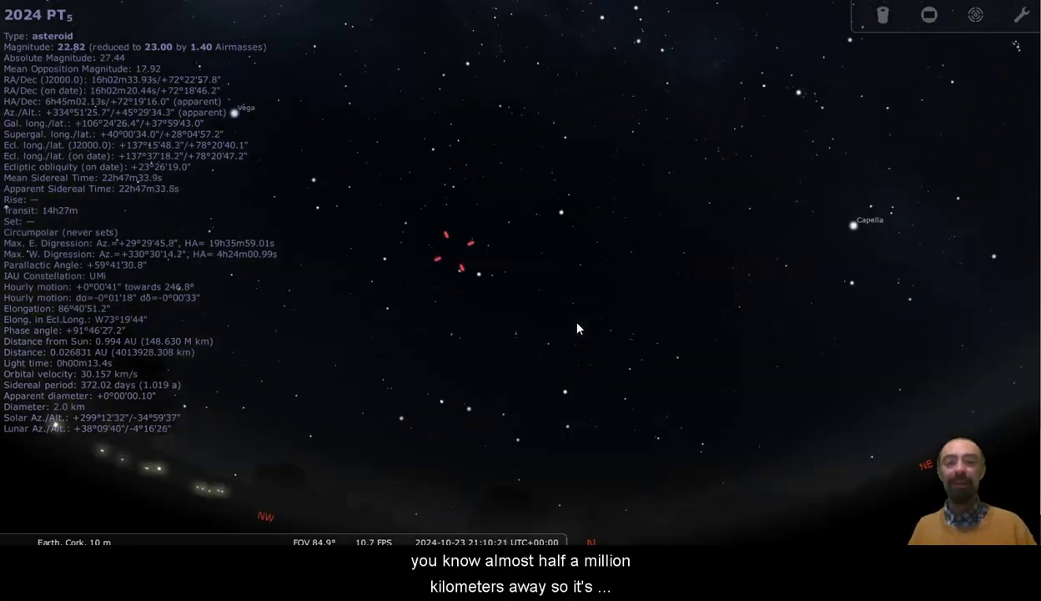
pyautogui.press('pageup')
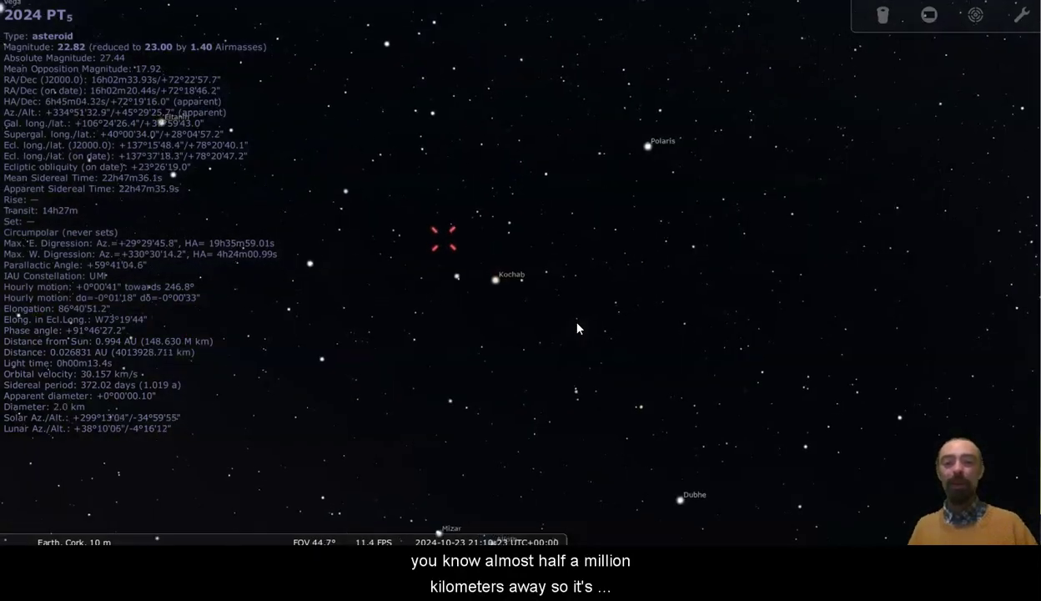
pyautogui.press('pageup')
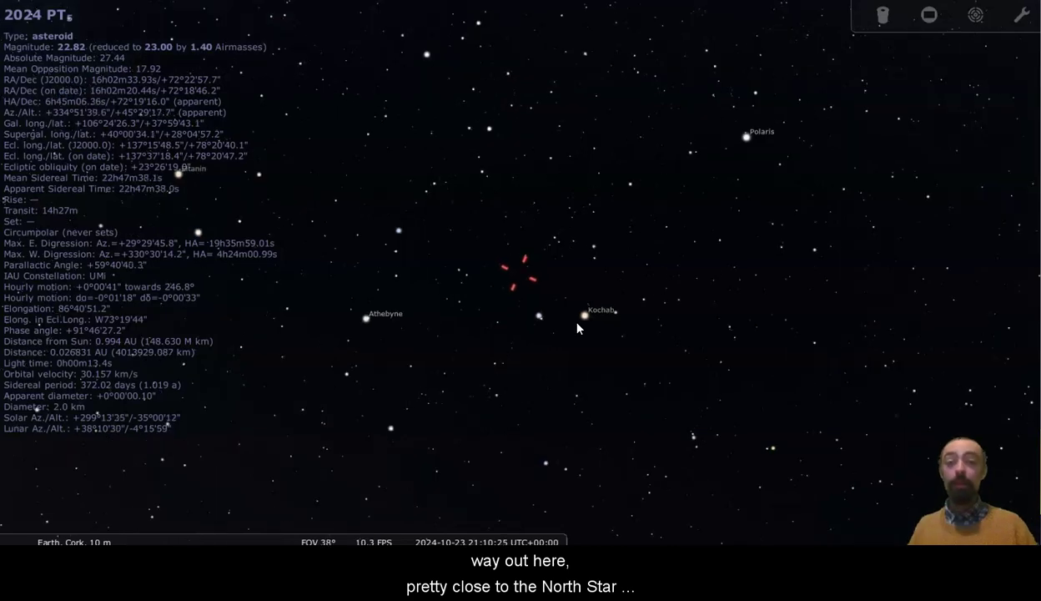
pyautogui.press('pageup')
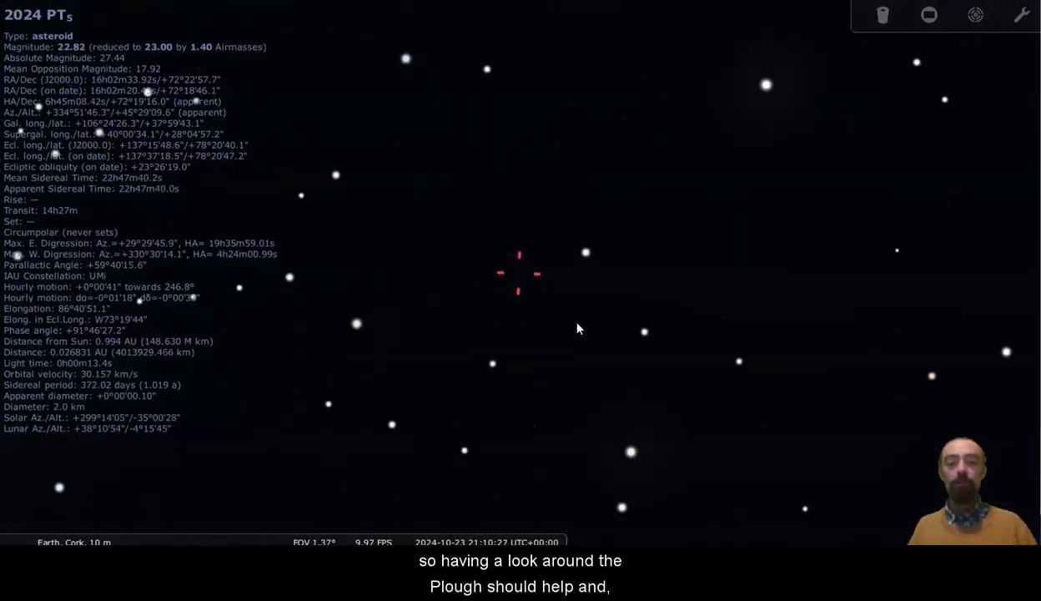
pyautogui.press('pageup')
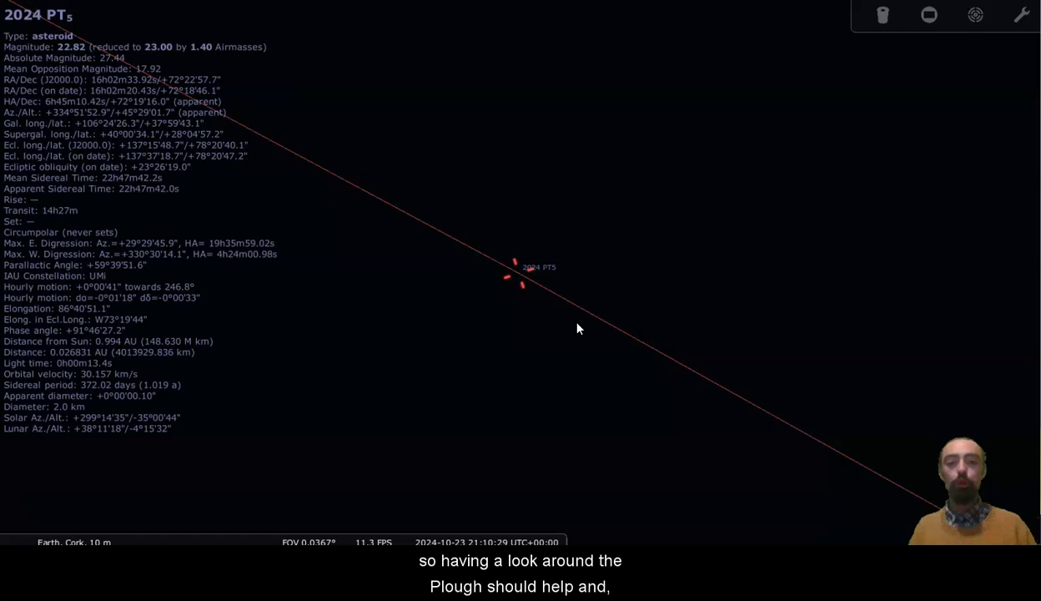
pyautogui.press('pageup')
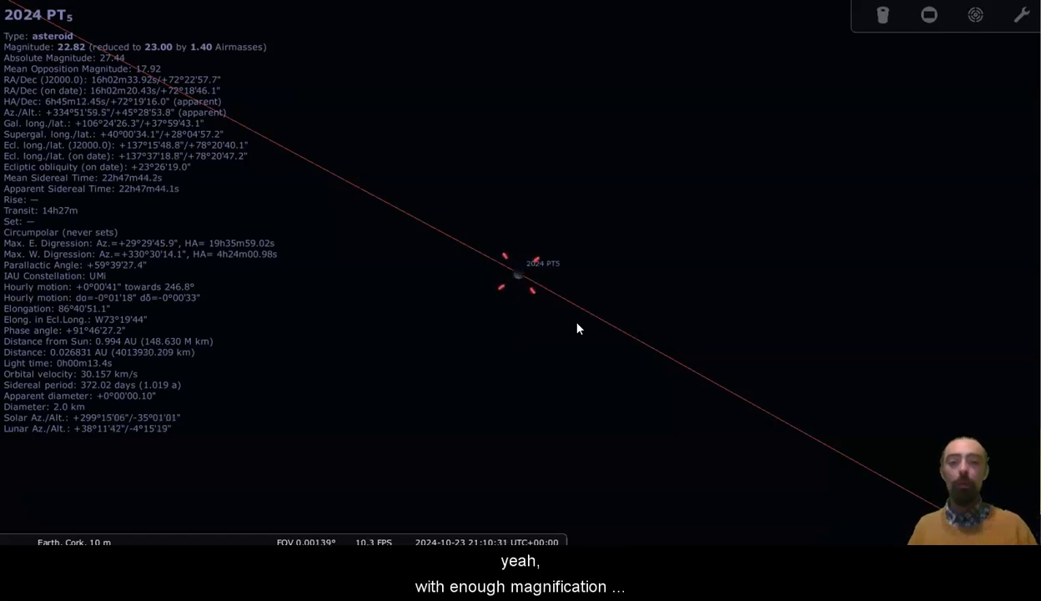
# Zoom back out to most of the sky and pan south toward Saturn.
pyautogui.press('pagedown')
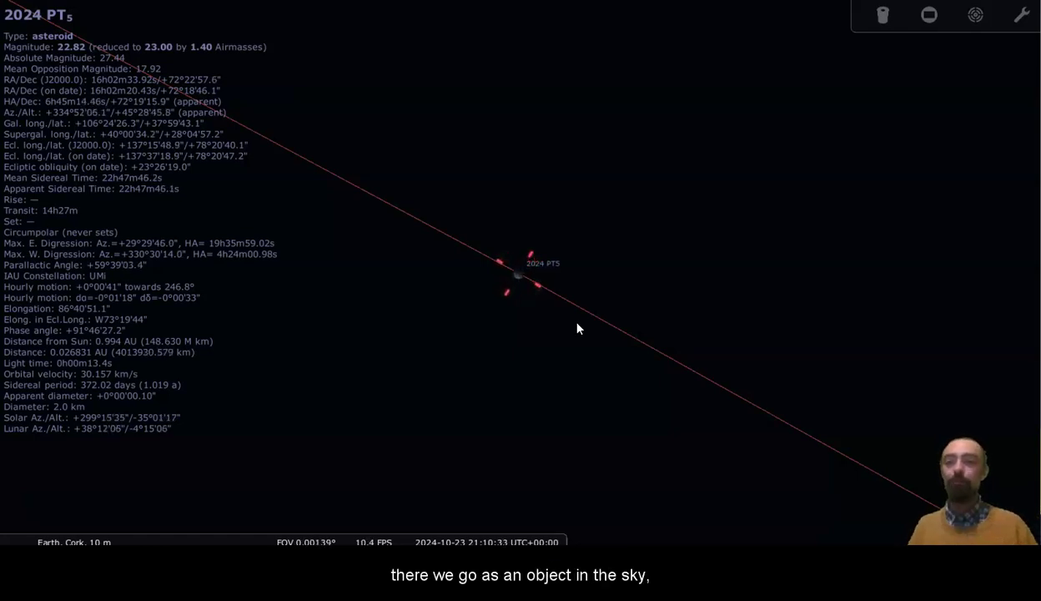
pyautogui.press('pagedown')
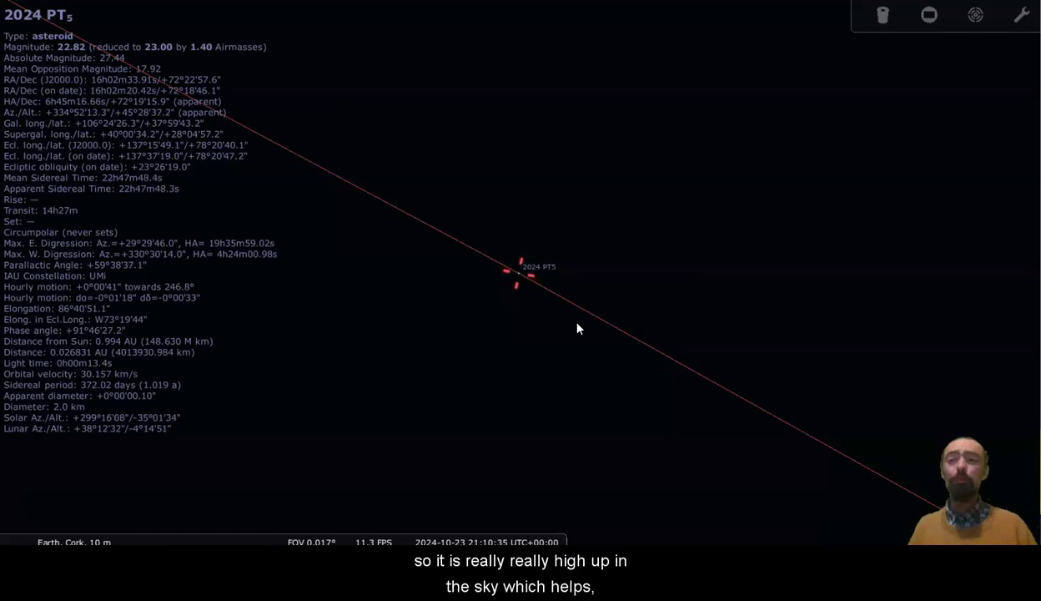
pyautogui.press('pagedown')
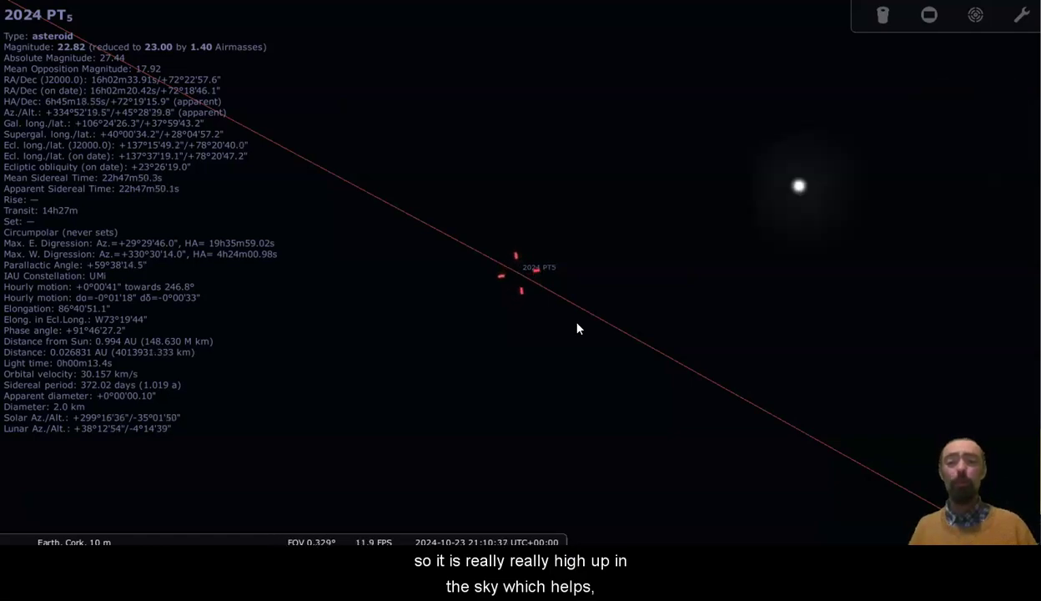
pyautogui.press('pagedown')
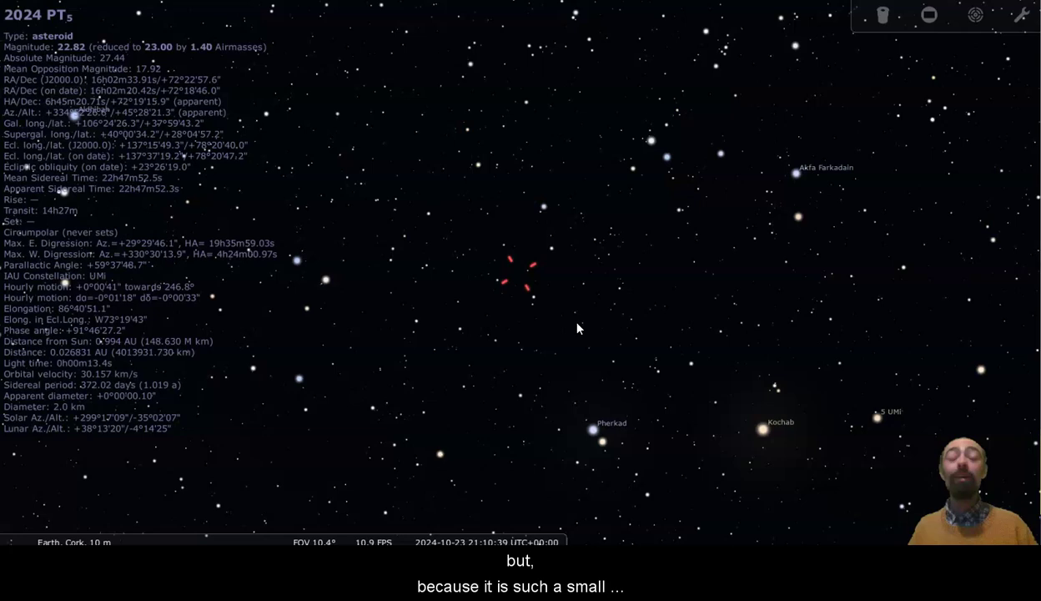
pyautogui.press('pagedown')
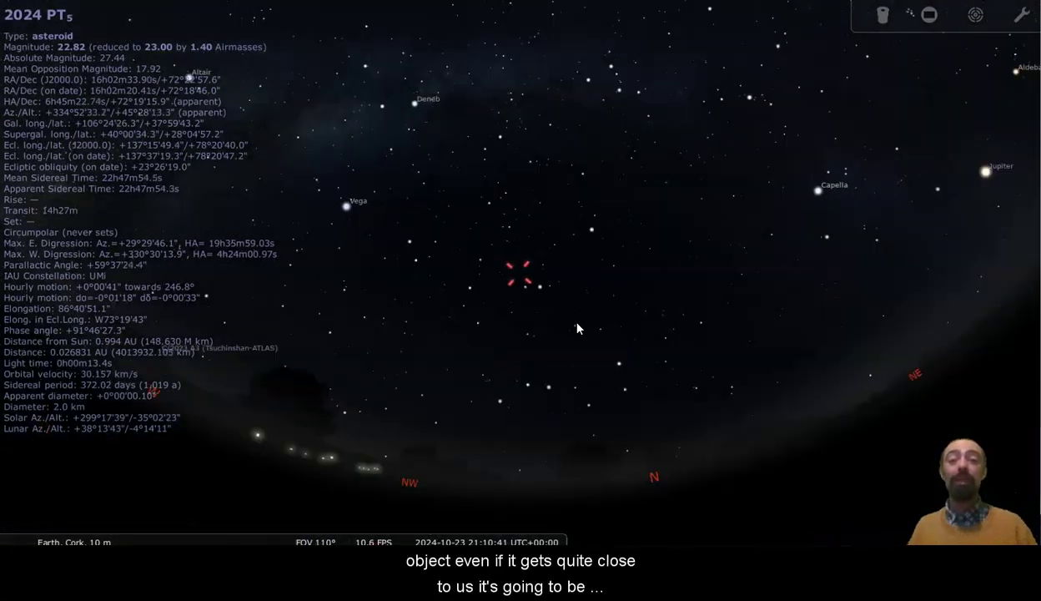
pyautogui.press('pagedown')
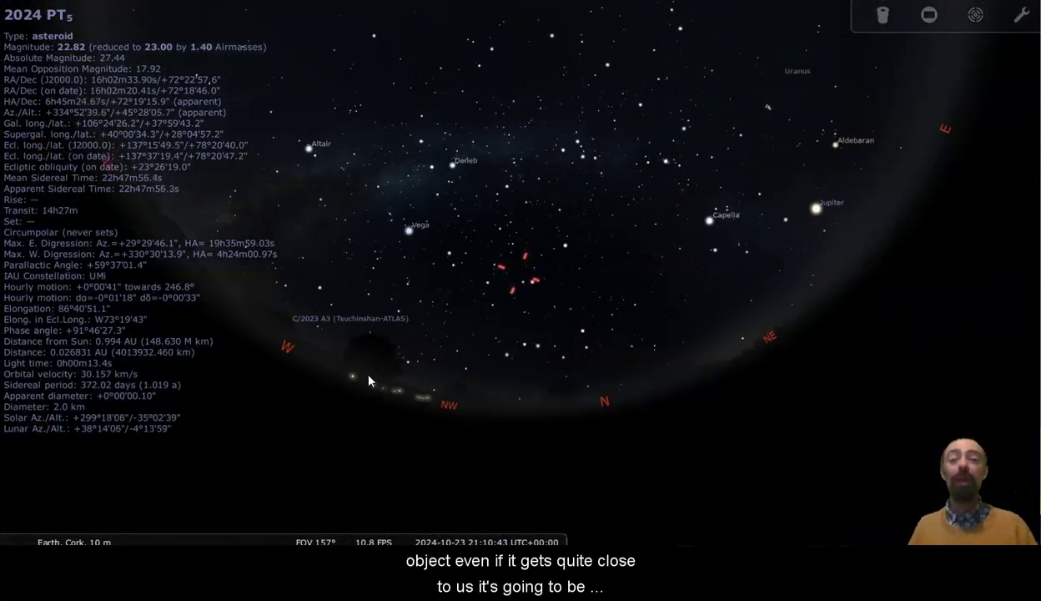
pyautogui.moveTo(379, 381); pyautogui.dragTo(519, 406)
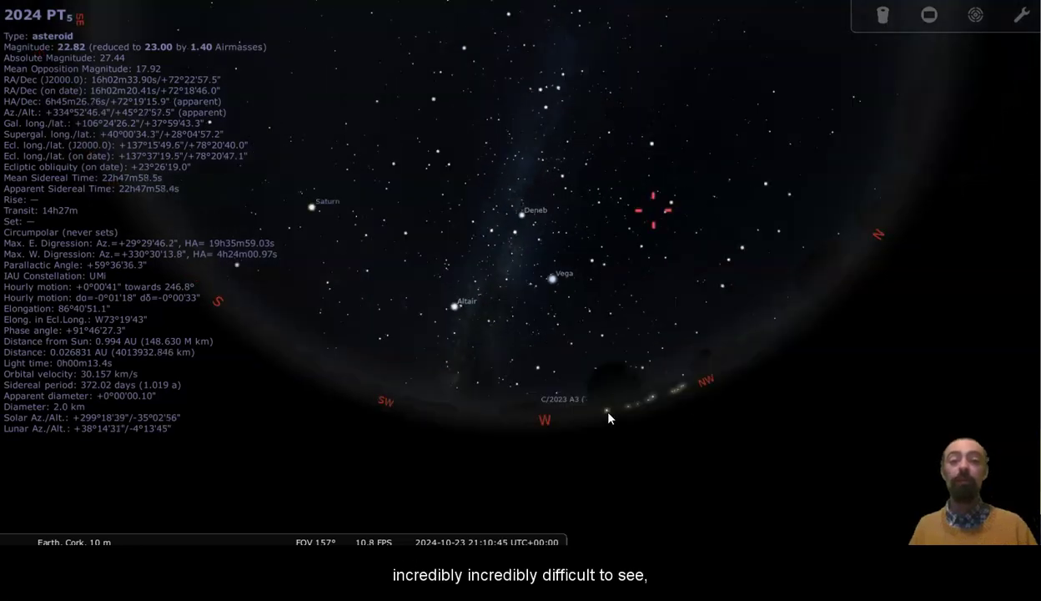
pyautogui.moveTo(609, 417); pyautogui.dragTo(642, 393)
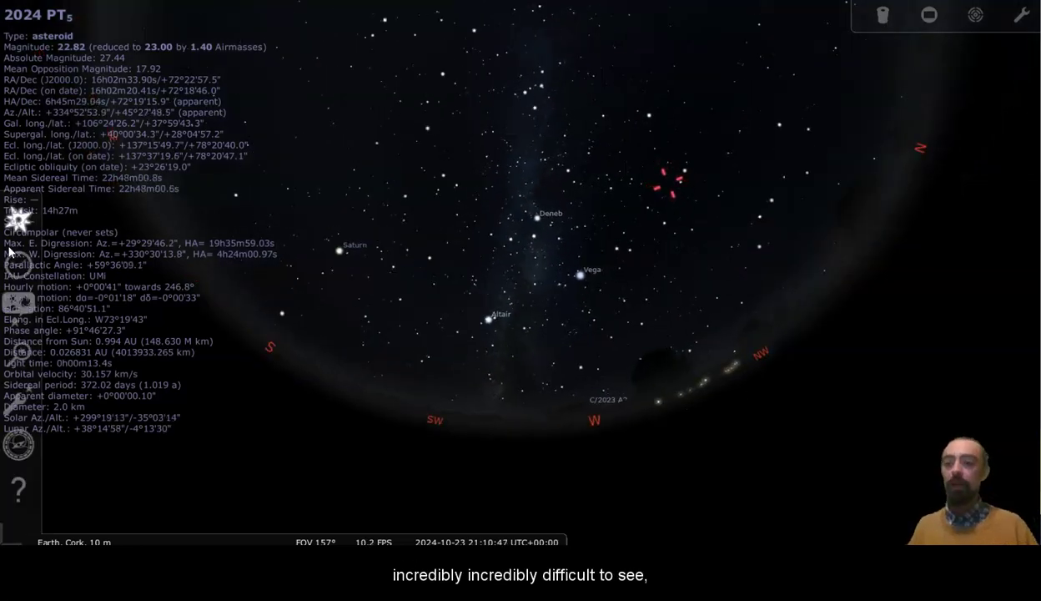
# Pick Solar System Observer from the location window's Planet list, viewing the Sun from 30 AU.
pyautogui.click(27, 299)
pyautogui.click(28, 298)
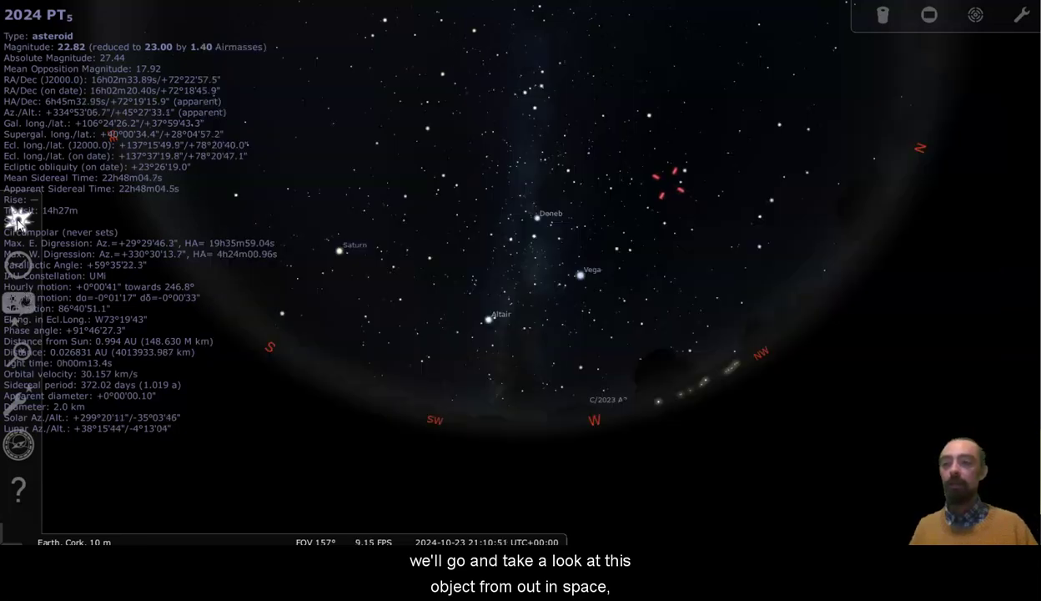
pyautogui.click(16, 223)
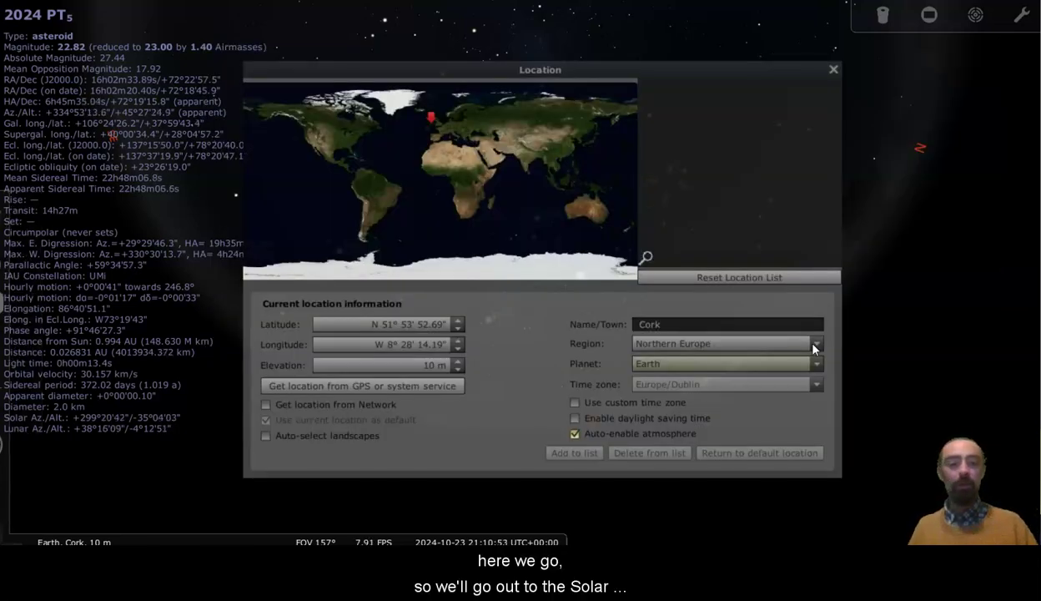
pyautogui.click(817, 367)
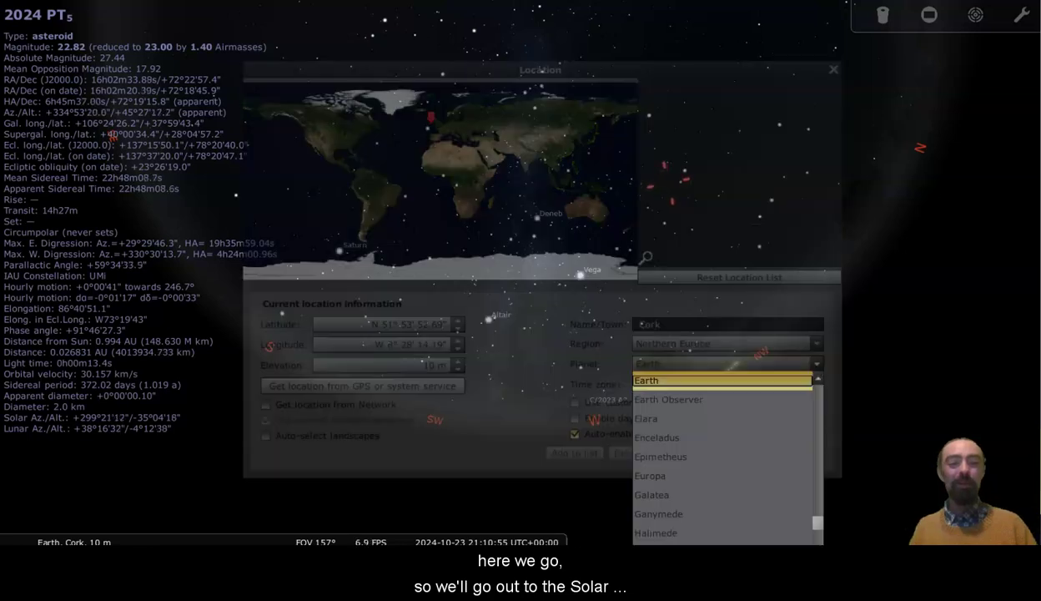
pyautogui.scroll(-10, 725, 459)
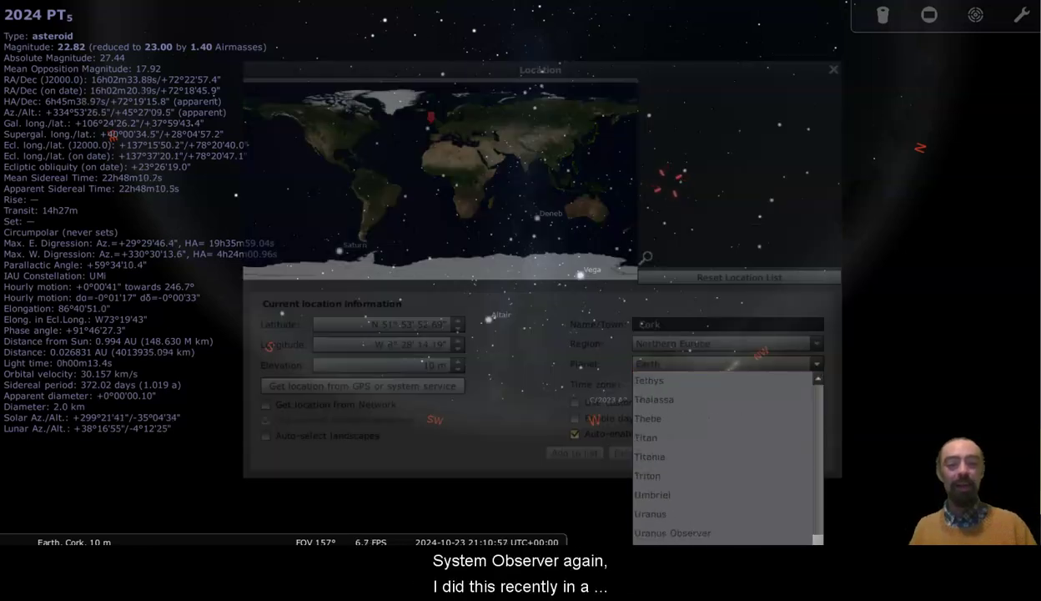
pyautogui.scroll(-1, 727, 457)
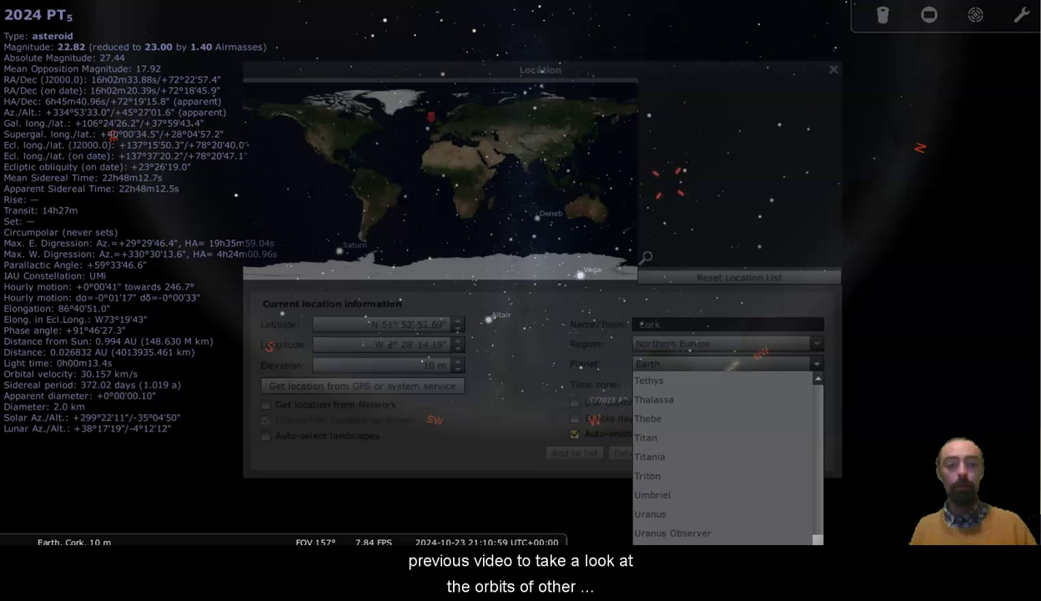
pyautogui.scroll(8, 727, 457)
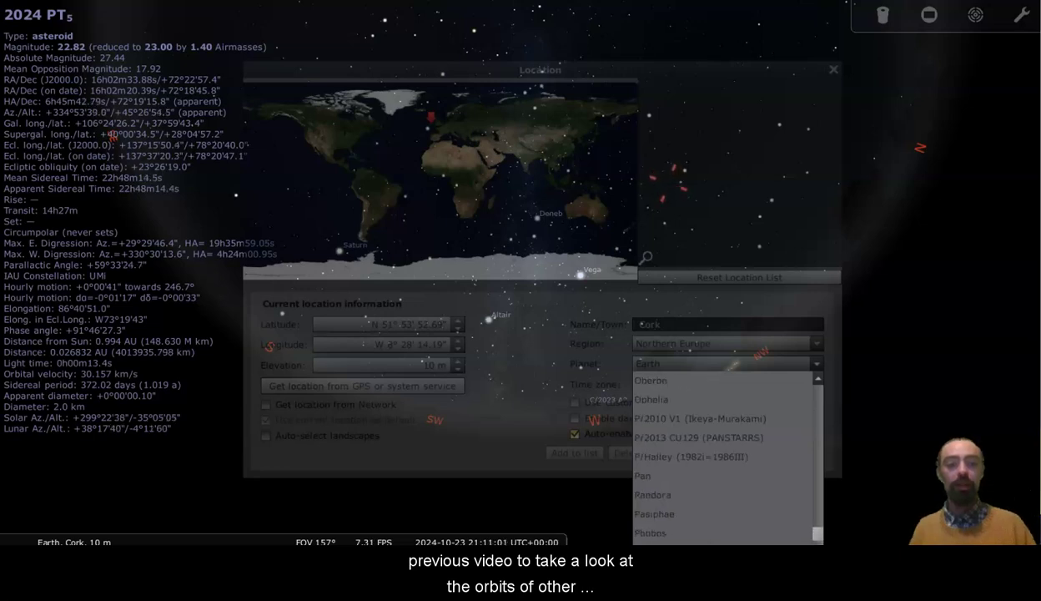
pyautogui.scroll(-2, 727, 457)
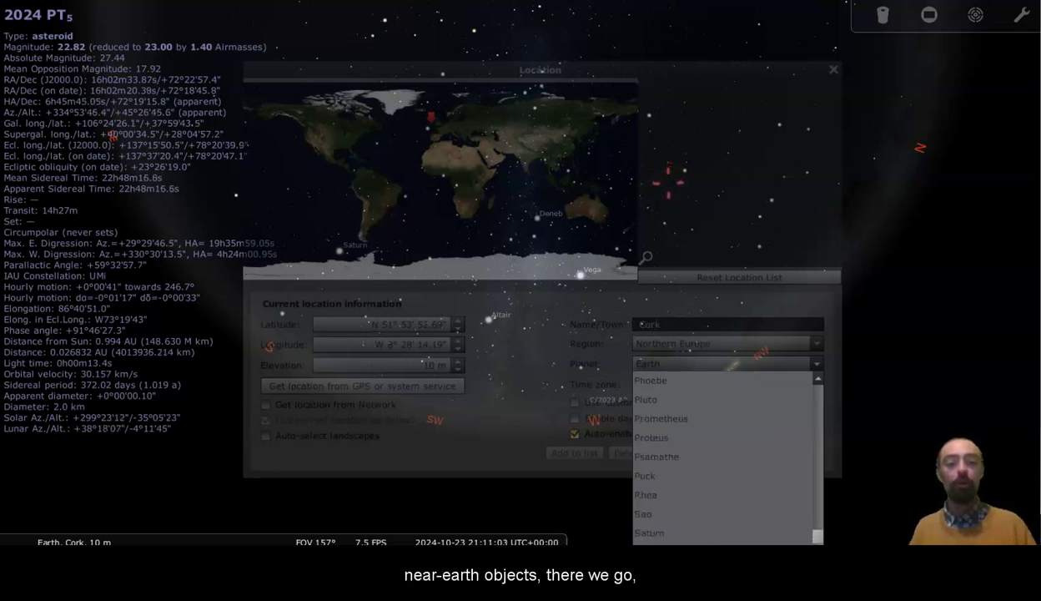
pyautogui.click(733, 519)
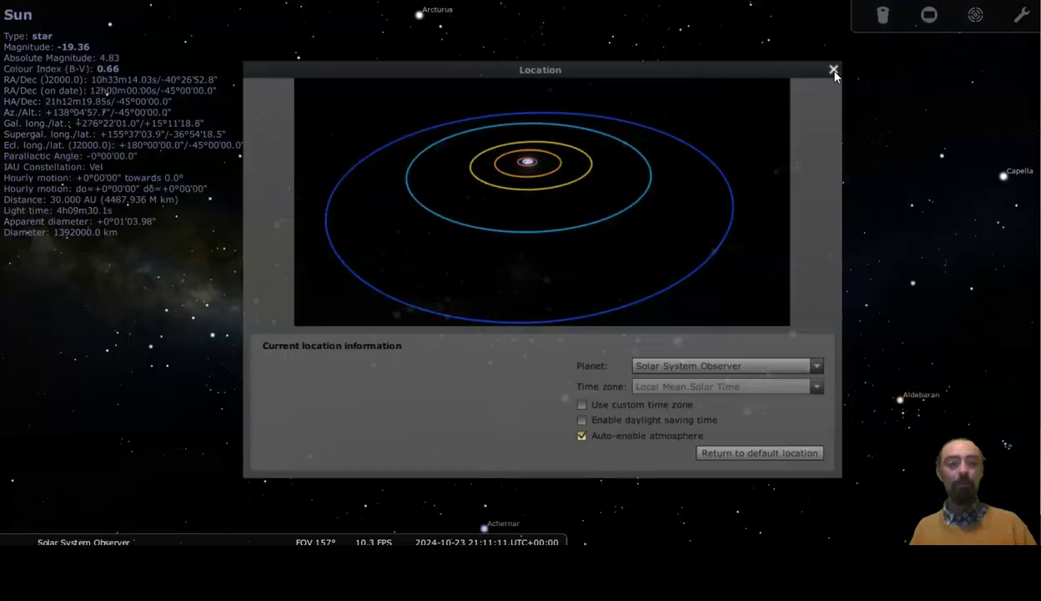
pyautogui.click(833, 69)
# Find and select asteroid 2024 PT5 in the search window.
pyautogui.moveTo(17, 506)
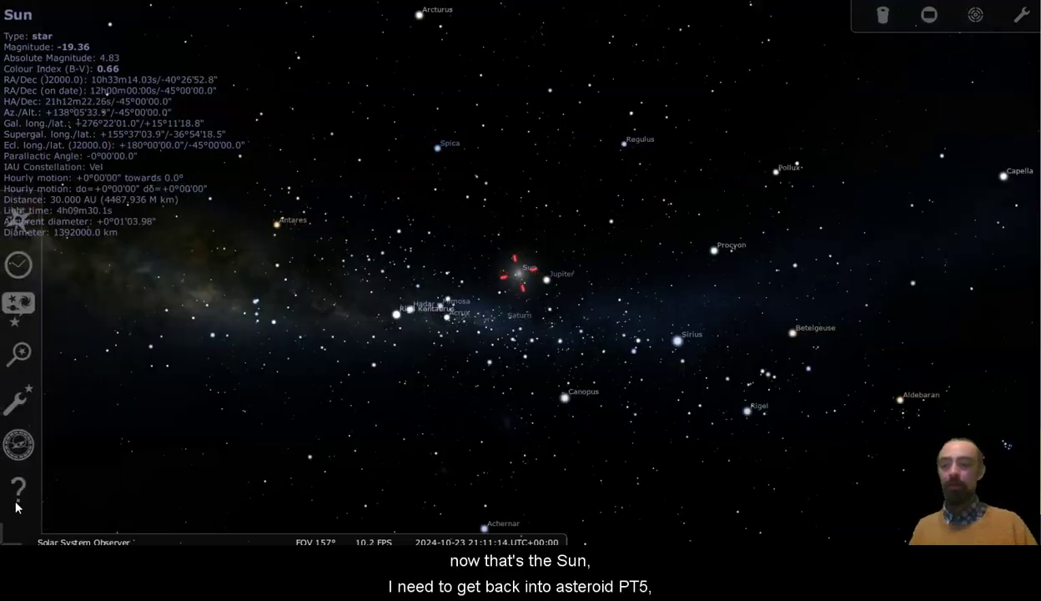
pyautogui.click(18, 354)
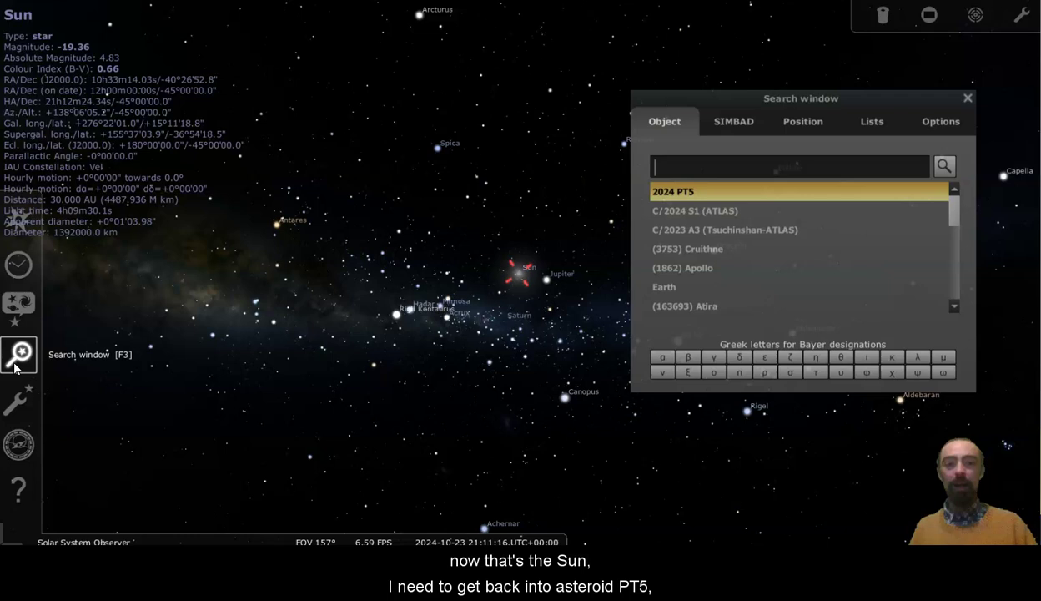
pyautogui.click(683, 191)
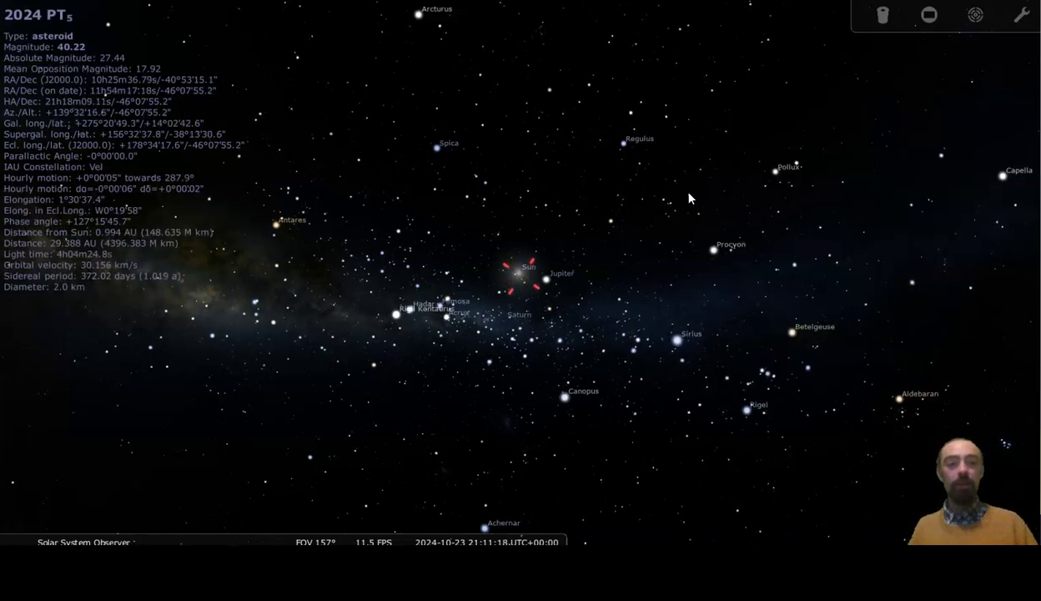
# Zoom in on 2024 PT5 until Earth and the Moon appear beside its orbit line.
pyautogui.scroll(2, 387, 314)
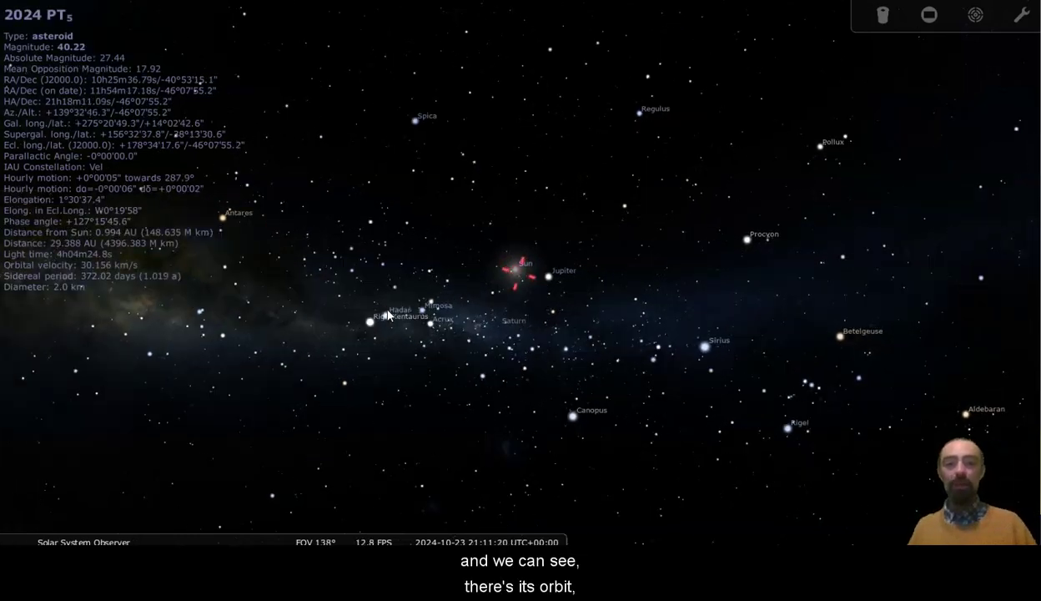
pyautogui.scroll(10, 388, 315)
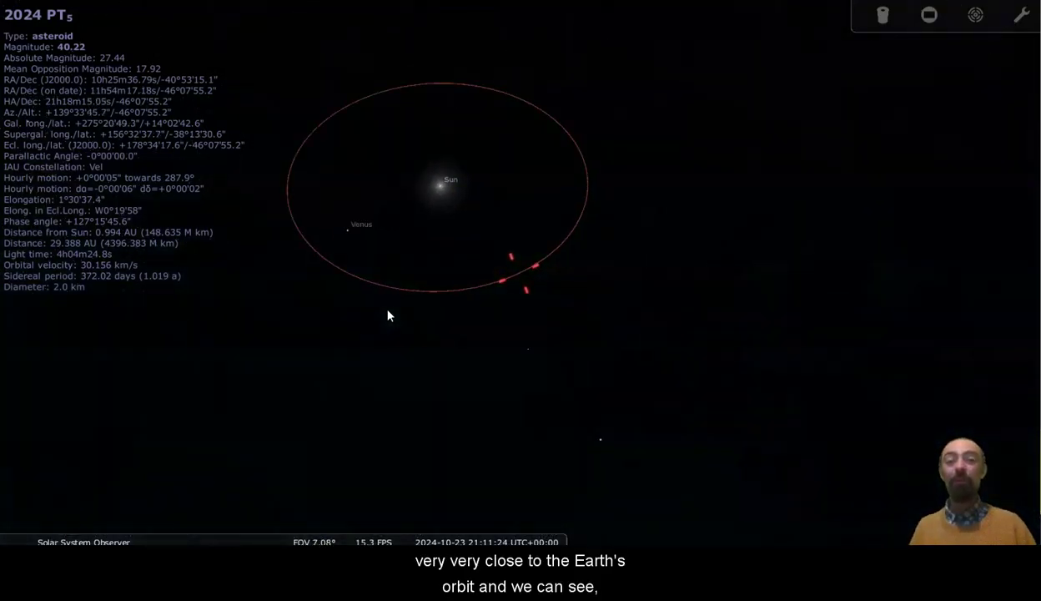
pyautogui.scroll(5, 388, 314)
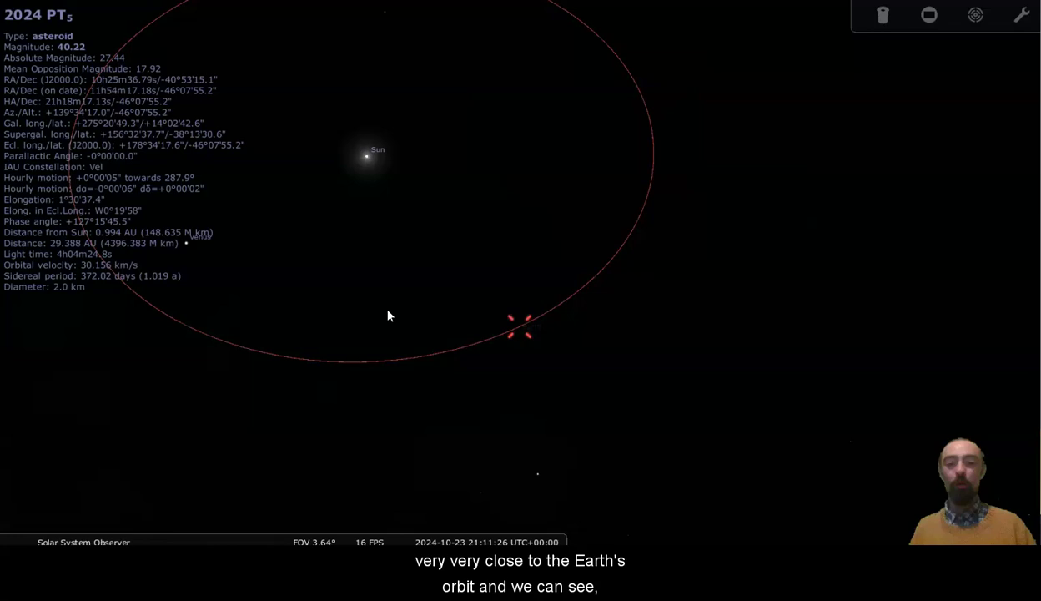
pyautogui.scroll(2, 388, 315)
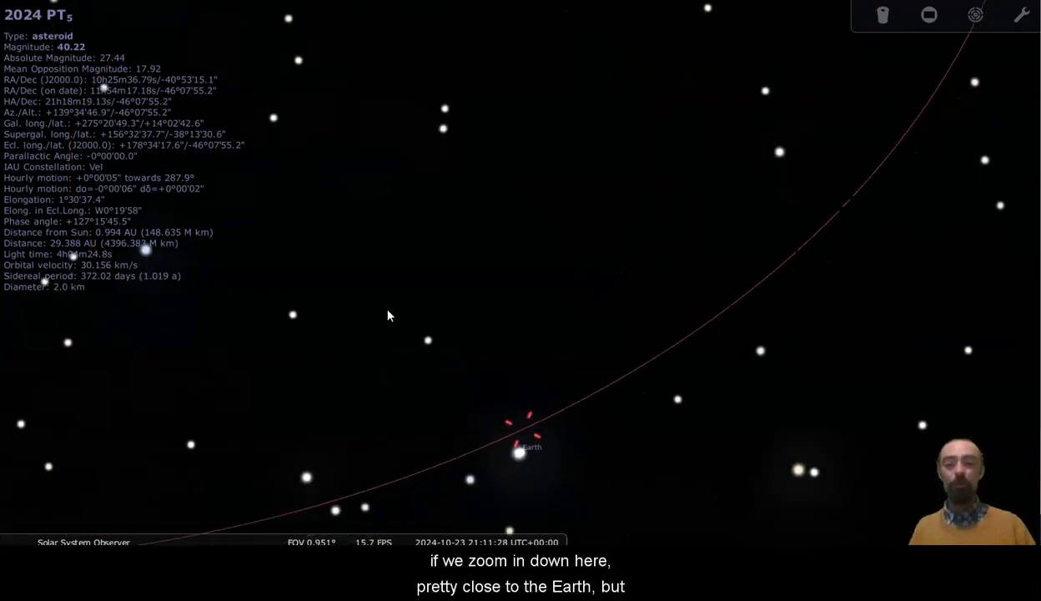
pyautogui.scroll(1, 388, 315)
pyautogui.scroll(3, 388, 314)
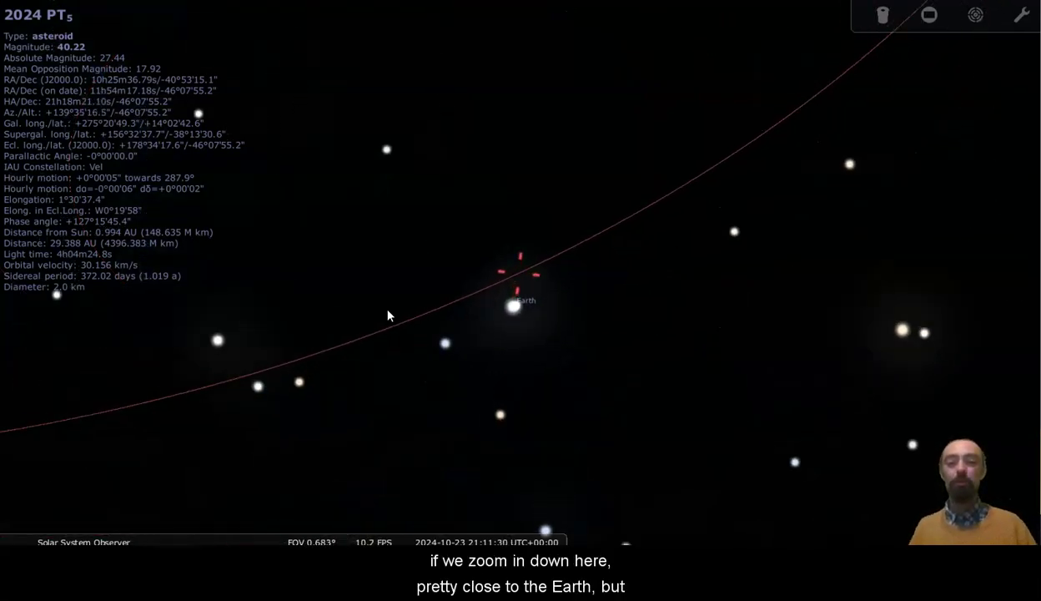
pyautogui.scroll(2, 388, 314)
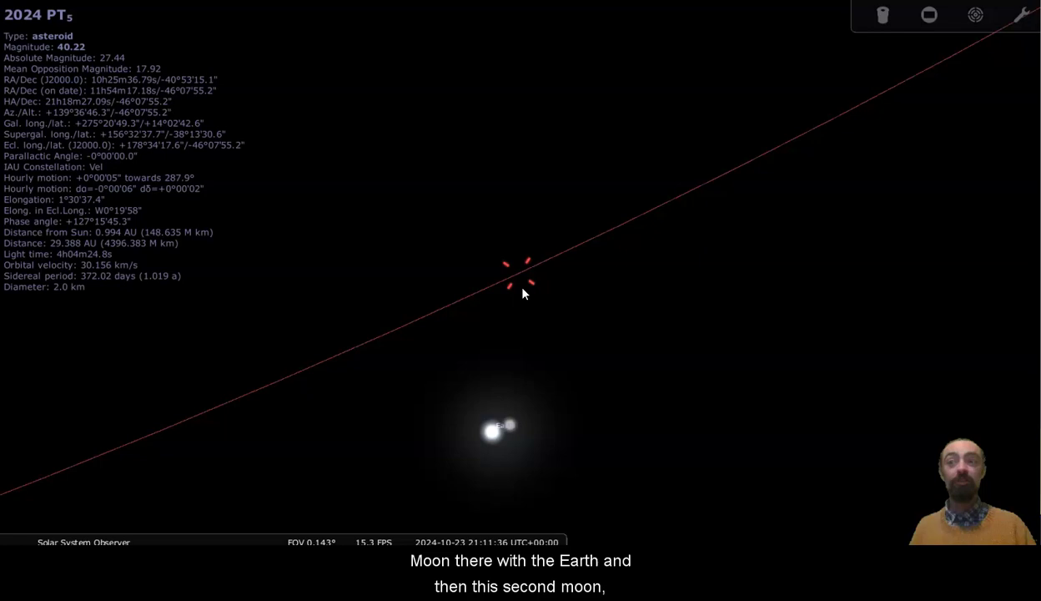
# Step the date back to late April 2024, run forward day by day, then backward to 5 April.
pyautogui.press('-')
pyautogui.press('-')
pyautogui.press('-')
pyautogui.press('-')
pyautogui.press('-')
pyautogui.press('-')
pyautogui.press('-')
pyautogui.press('-')
pyautogui.press('-')
pyautogui.press('-')
pyautogui.press('-')
pyautogui.press('-')
pyautogui.press('-')
pyautogui.press('-')
pyautogui.press('-')
pyautogui.press('-')
pyautogui.press('-')
pyautogui.press('-')
pyautogui.press('-')
pyautogui.press('-')
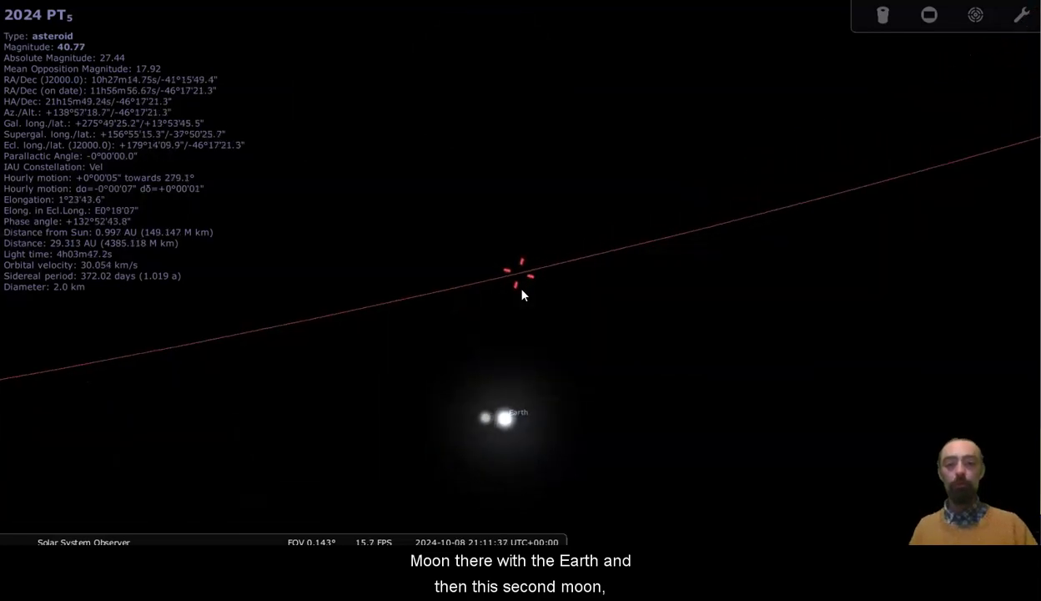
pyautogui.press('-')
pyautogui.press('-')
pyautogui.press('-')
pyautogui.press('-')
pyautogui.press('-')
pyautogui.press('-')
pyautogui.press('-')
pyautogui.press('-')
pyautogui.press('-')
pyautogui.press('-')
pyautogui.press('-')
pyautogui.press('-')
pyautogui.press('-')
pyautogui.press('-')
pyautogui.press('-')
pyautogui.press('-')
pyautogui.press('-')
pyautogui.press('-')
pyautogui.press('-')
pyautogui.press('-')
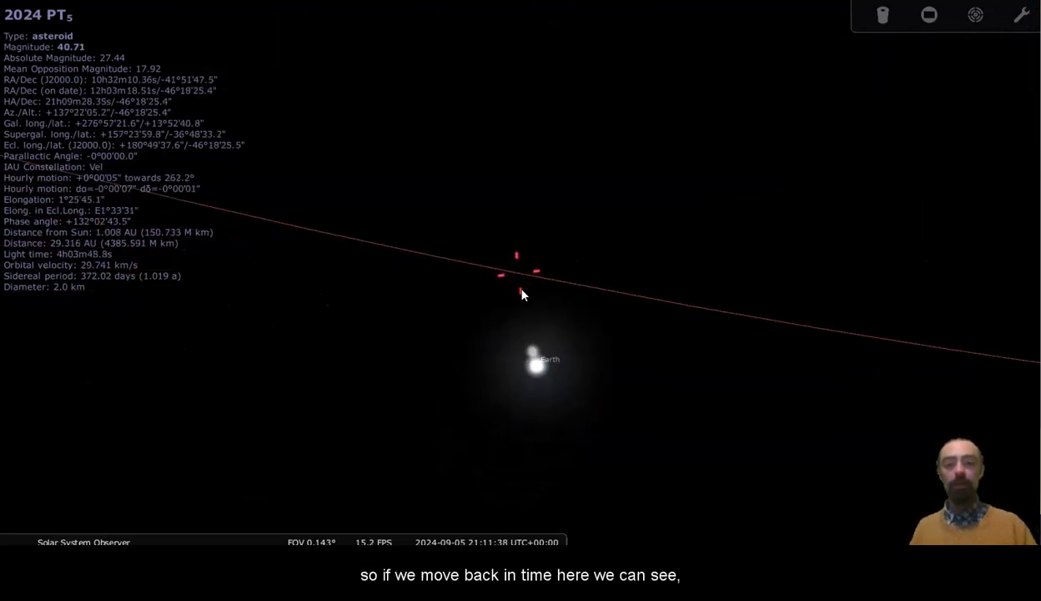
pyautogui.press('-')
pyautogui.press('-')
pyautogui.press('-')
pyautogui.press('-')
pyautogui.press('-')
pyautogui.press('-')
pyautogui.press('-')
pyautogui.press('-')
pyautogui.press('-')
pyautogui.press('-')
pyautogui.press('-')
pyautogui.press('-')
pyautogui.press('-')
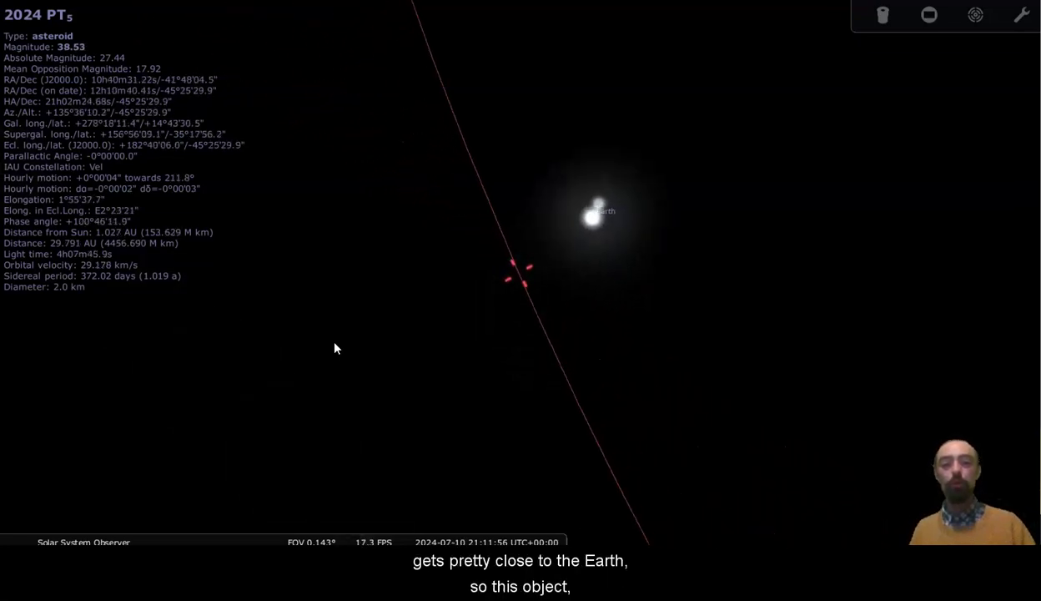
pyautogui.press('=')
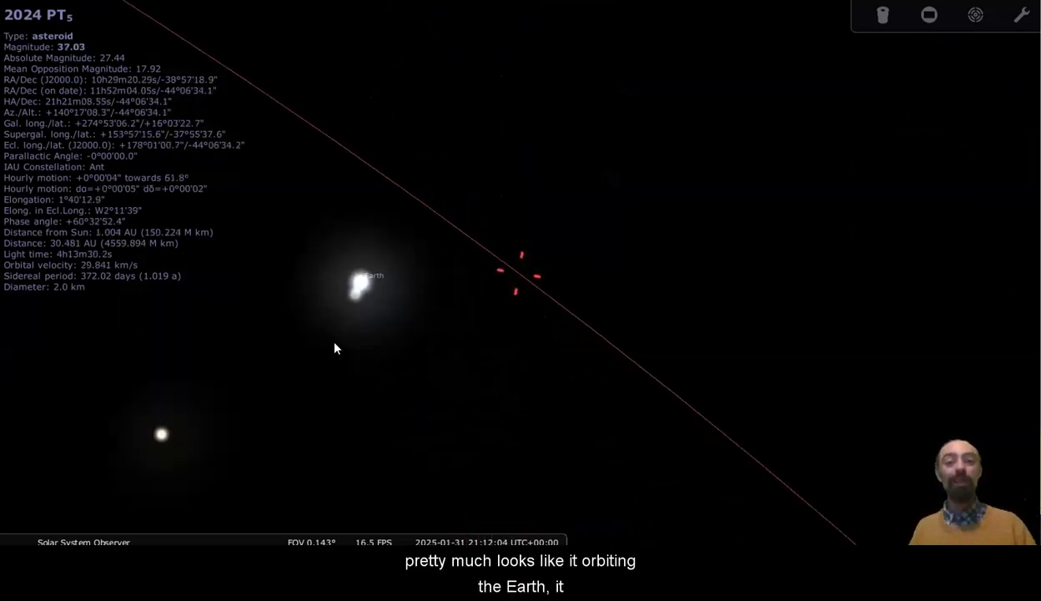
pyautogui.press('j')
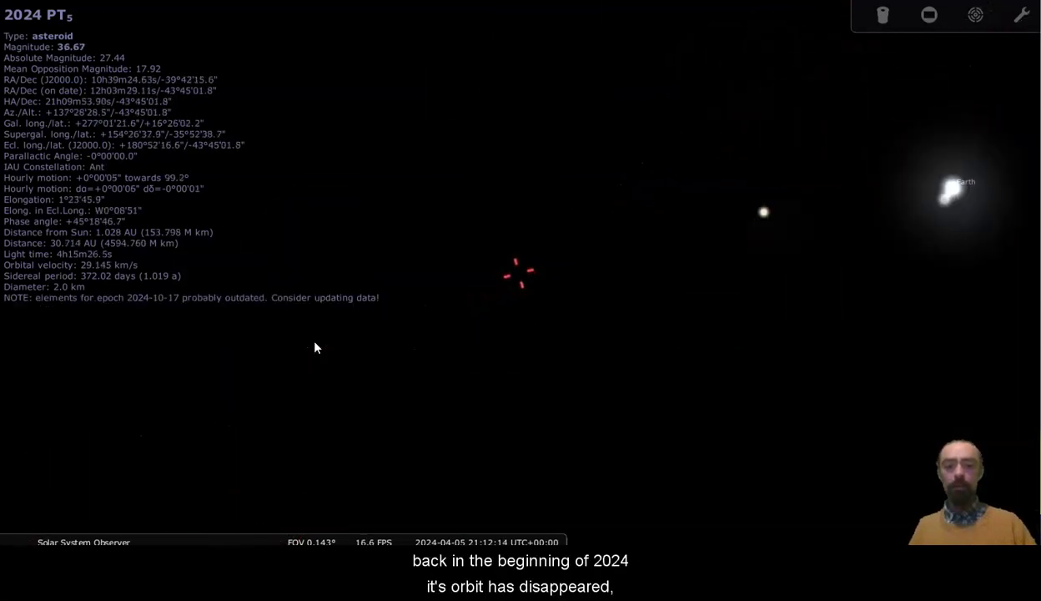
# Zoom out and back in around Earth, then step the date back to 27 March 2024.
pyautogui.scroll(-5, 315, 347)
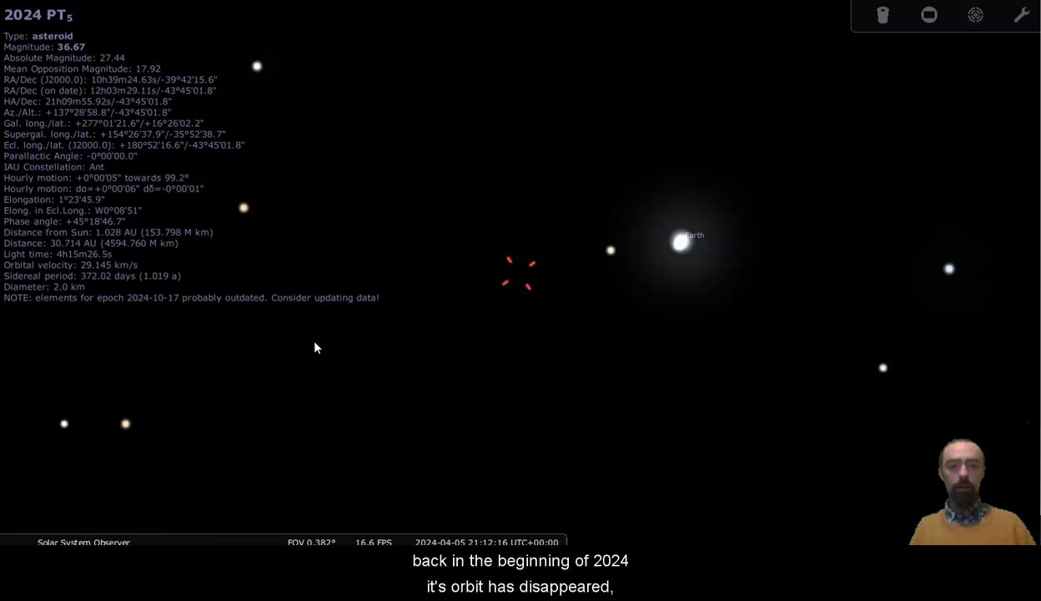
pyautogui.scroll(-3, 316, 347)
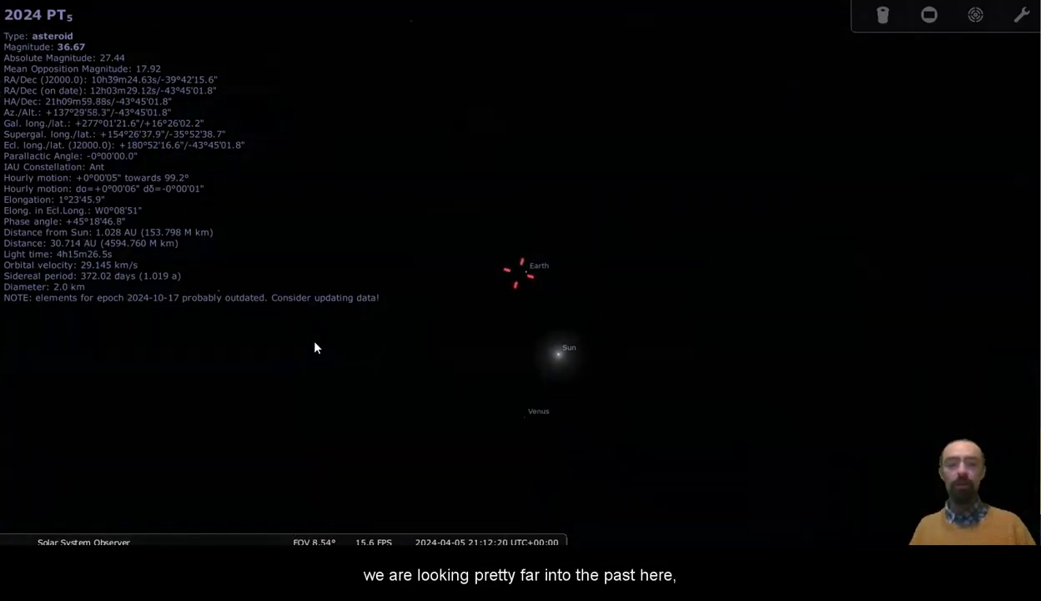
pyautogui.scroll(5, 316, 347)
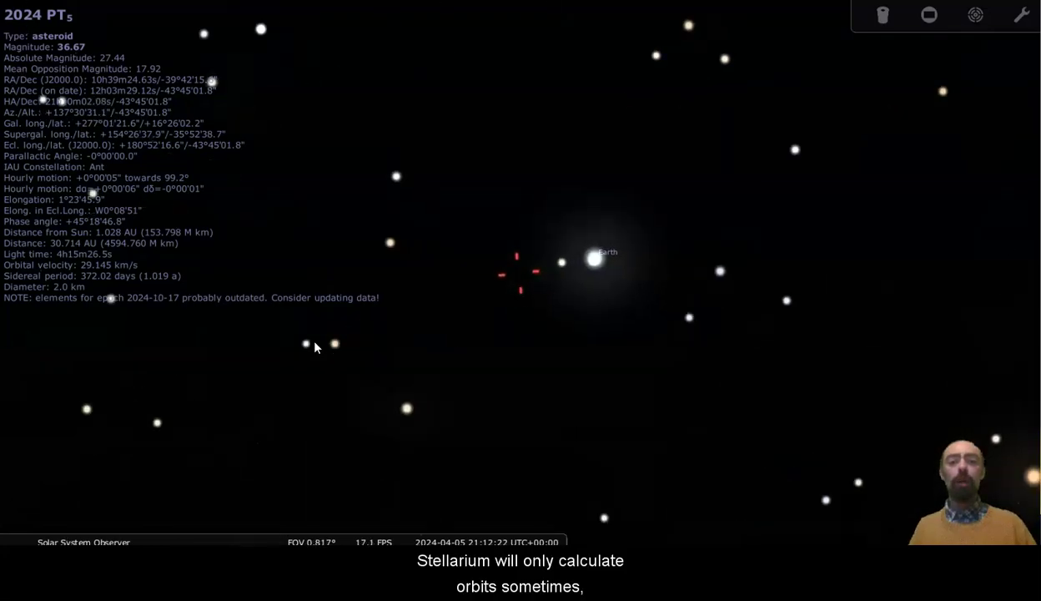
pyautogui.scroll(2, 316, 347)
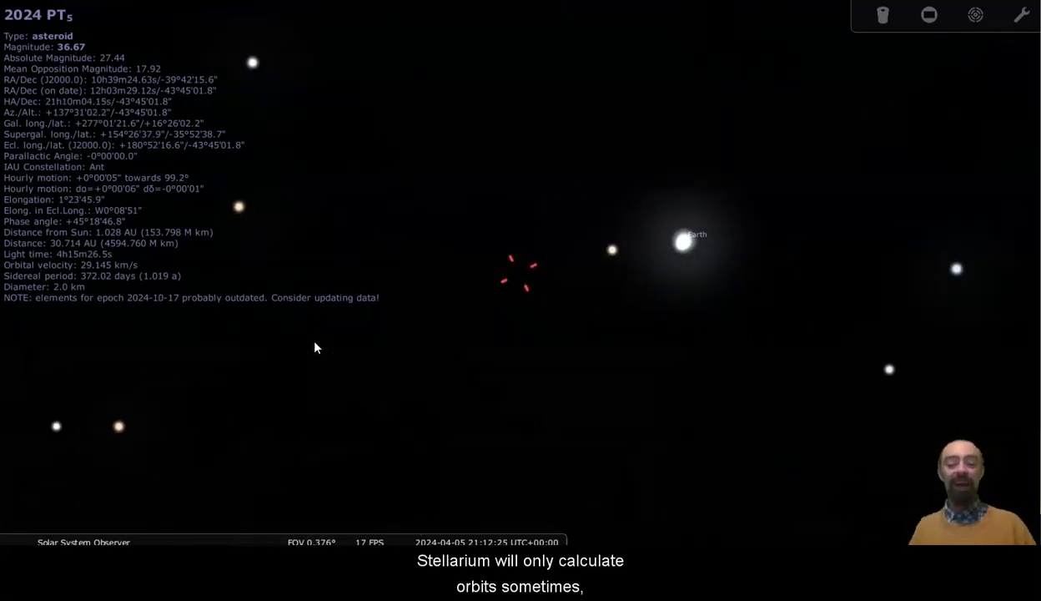
pyautogui.press('=')
pyautogui.press('=')
pyautogui.press('=')
pyautogui.press('=')
pyautogui.press('=')
pyautogui.press('=')
pyautogui.press('=')
pyautogui.press('=')
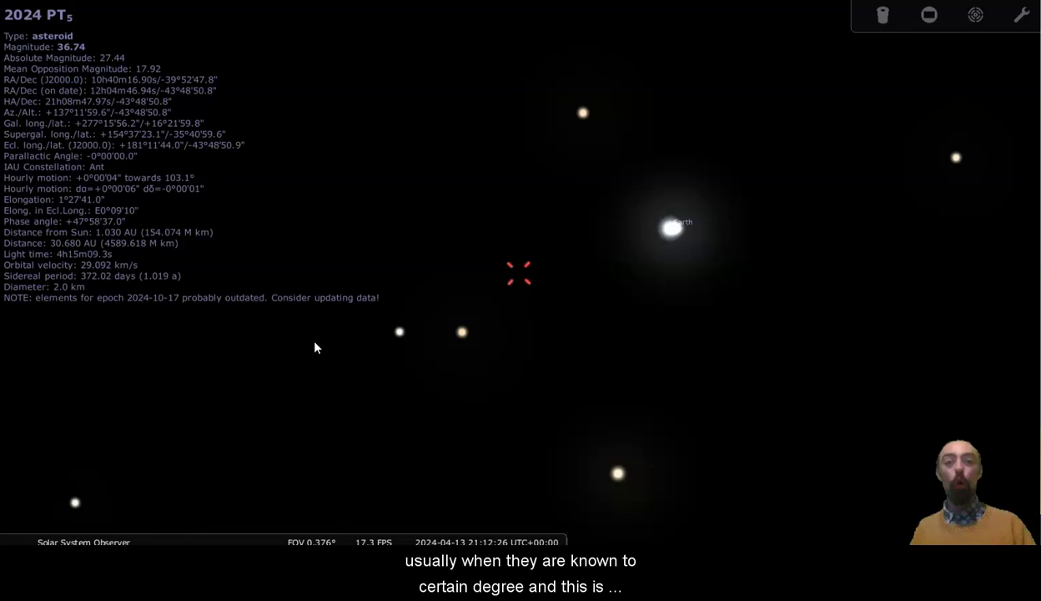
pyautogui.press('-')
pyautogui.press('-')
pyautogui.press('-')
pyautogui.press('-')
pyautogui.press('-')
pyautogui.press('-')
pyautogui.press('-')
pyautogui.press('-')
pyautogui.press('-')
pyautogui.press('-')
pyautogui.press('-')
pyautogui.press('-')
pyautogui.press('-')
pyautogui.press('-')
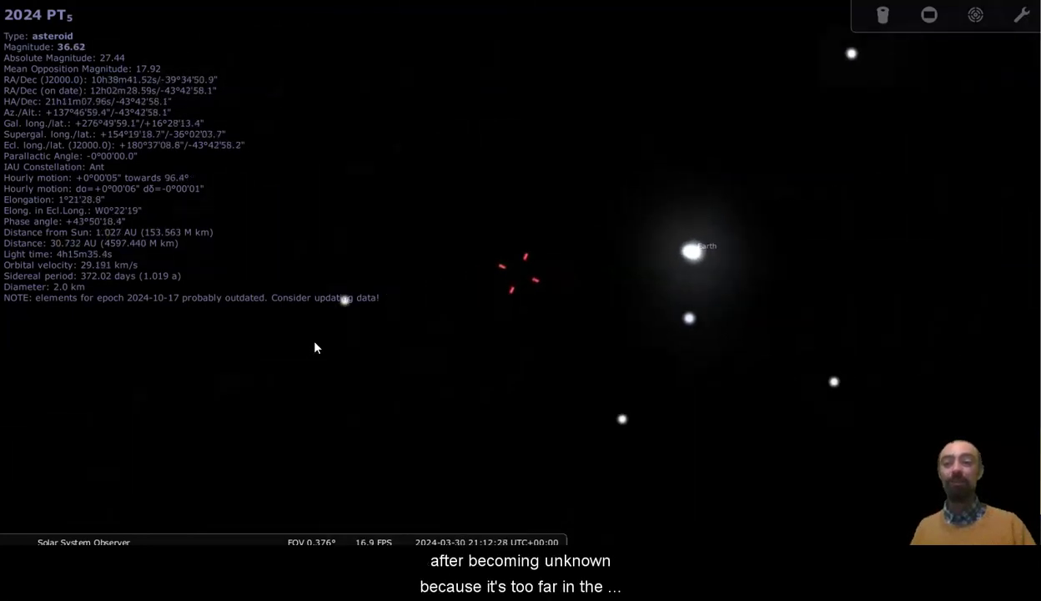
pyautogui.press('-')
pyautogui.press('-')
pyautogui.press('-')
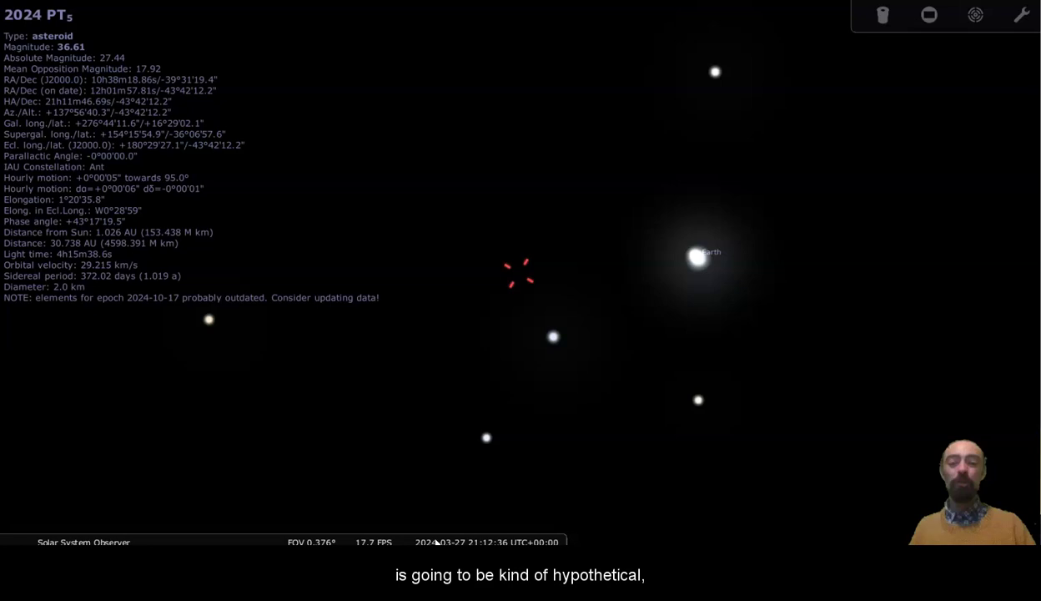
pyautogui.moveTo(473, 532)
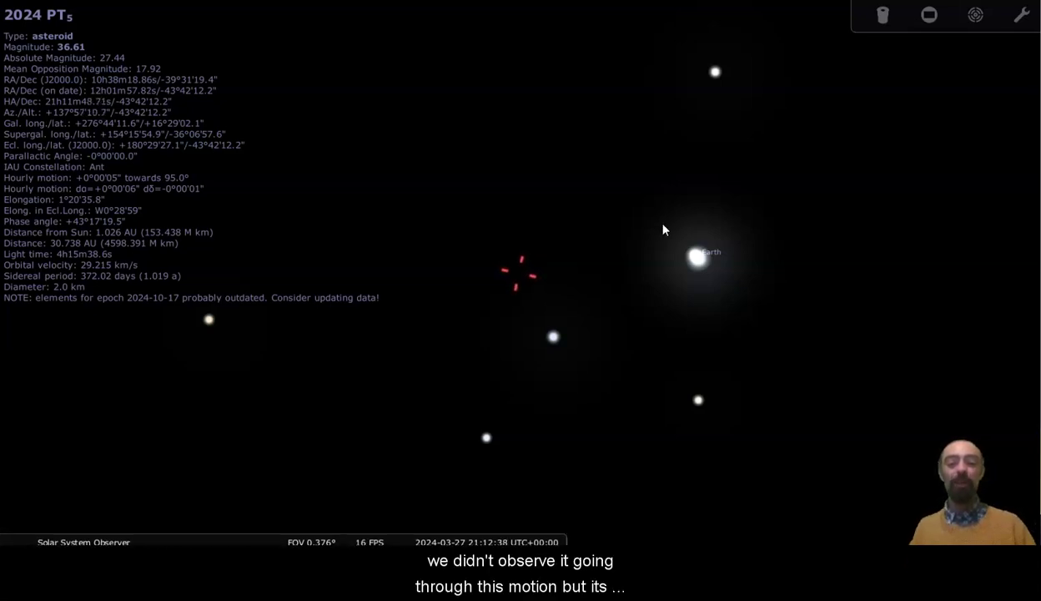
# Step the date back briefly, then advance month by month through late 2024 to late January 2025.
pyautogui.press('-')
pyautogui.press('-')
pyautogui.press('-')
pyautogui.press('-')
pyautogui.press('-')
pyautogui.press('-')
pyautogui.press('-')
pyautogui.press('-')
pyautogui.press('-')
pyautogui.press('-')
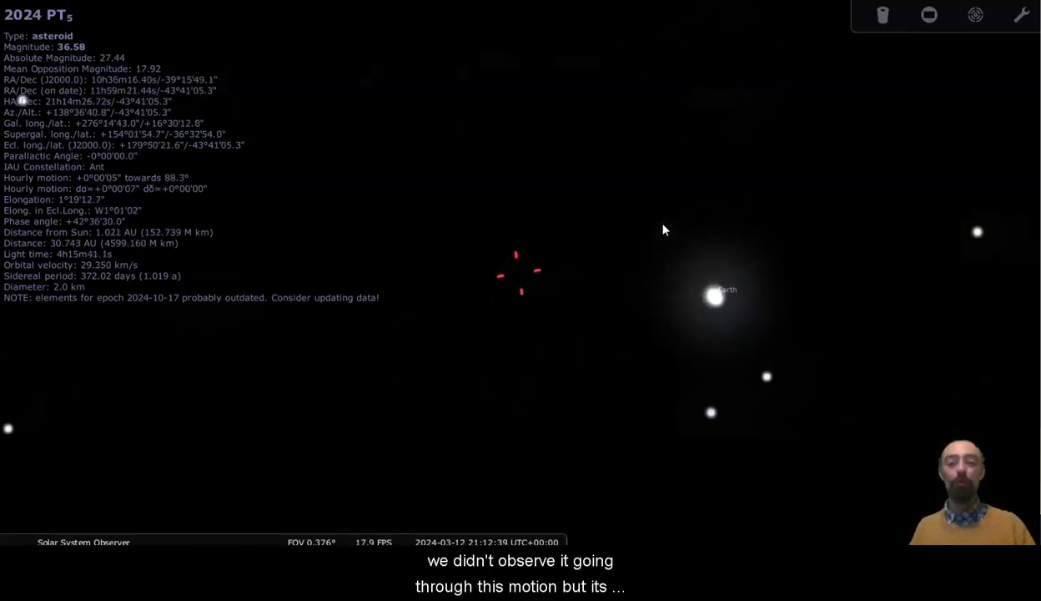
pyautogui.press('-')
pyautogui.press('-')
pyautogui.press('-')
pyautogui.press('-')
pyautogui.press('-')
pyautogui.press('-')
pyautogui.press('-')
pyautogui.press('-')
pyautogui.press('-')
pyautogui.press('-')
pyautogui.press('-')
pyautogui.press('-')
pyautogui.press('-')
pyautogui.press('-')
pyautogui.press('-')
pyautogui.press('-')
pyautogui.press('-')
pyautogui.press('-')
pyautogui.press('-')
pyautogui.press('-')
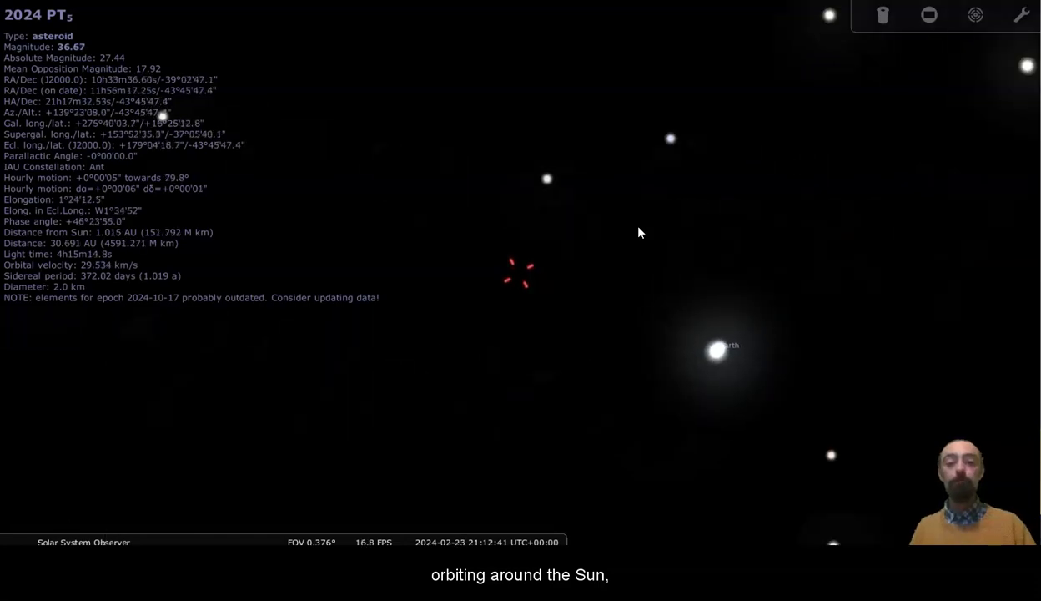
pyautogui.press('=')
pyautogui.press('=')
pyautogui.press('=')
pyautogui.press('=')
pyautogui.press('=')
pyautogui.press('=')
pyautogui.press('=')
pyautogui.press('=')
pyautogui.press('=')
pyautogui.press('=')
pyautogui.press('=')
pyautogui.press('=')
pyautogui.press('=')
pyautogui.press('=')
pyautogui.press('=')
pyautogui.press('=')
pyautogui.press('=')
pyautogui.press('=')
pyautogui.press('=')
pyautogui.press('=')
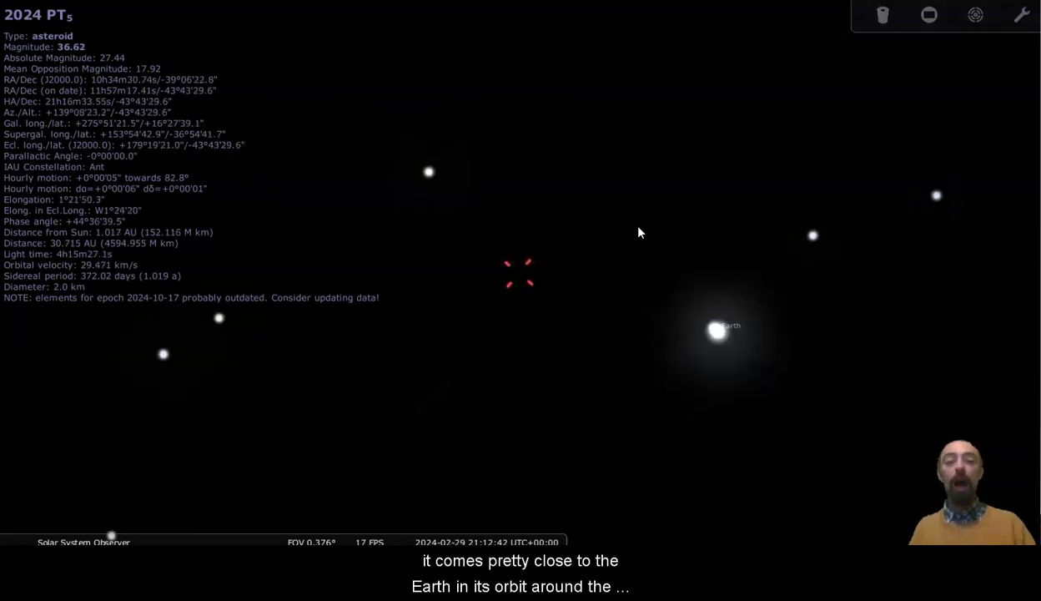
pyautogui.press('=')
pyautogui.press('=')
pyautogui.press('=')
pyautogui.press('=')
pyautogui.press('=')
pyautogui.press('=')
pyautogui.press('=')
pyautogui.press('=')
pyautogui.press('=')
pyautogui.press('=')
pyautogui.press('=')
pyautogui.press('=')
pyautogui.press('=')
pyautogui.press('=')
pyautogui.press('=')
pyautogui.press('=')
pyautogui.press('=')
pyautogui.press('=')
pyautogui.press('=')
pyautogui.press('=')
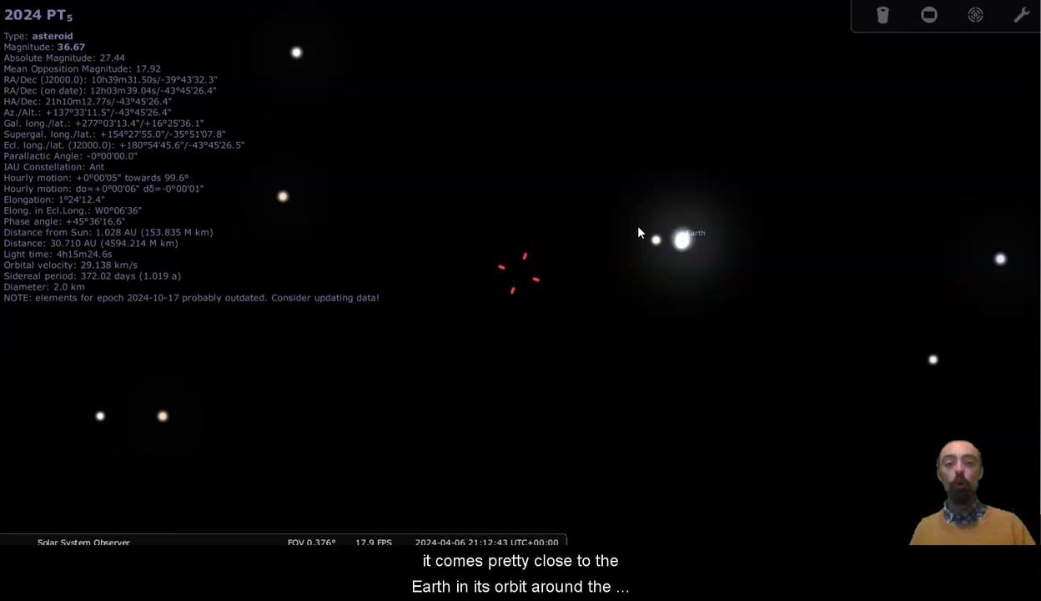
pyautogui.press(',')
pyautogui.press('=')
pyautogui.press('=')
pyautogui.press('=')
pyautogui.press('=')
pyautogui.press('=')
pyautogui.press('=')
pyautogui.press('=')
pyautogui.press('=')
pyautogui.press('=')
pyautogui.press('=')
pyautogui.press('=')
pyautogui.press('=')
pyautogui.press('=')
pyautogui.press('=')
pyautogui.press('=')
pyautogui.press('=')
pyautogui.press('=')
pyautogui.press('=')
pyautogui.press('=')
pyautogui.press('=')
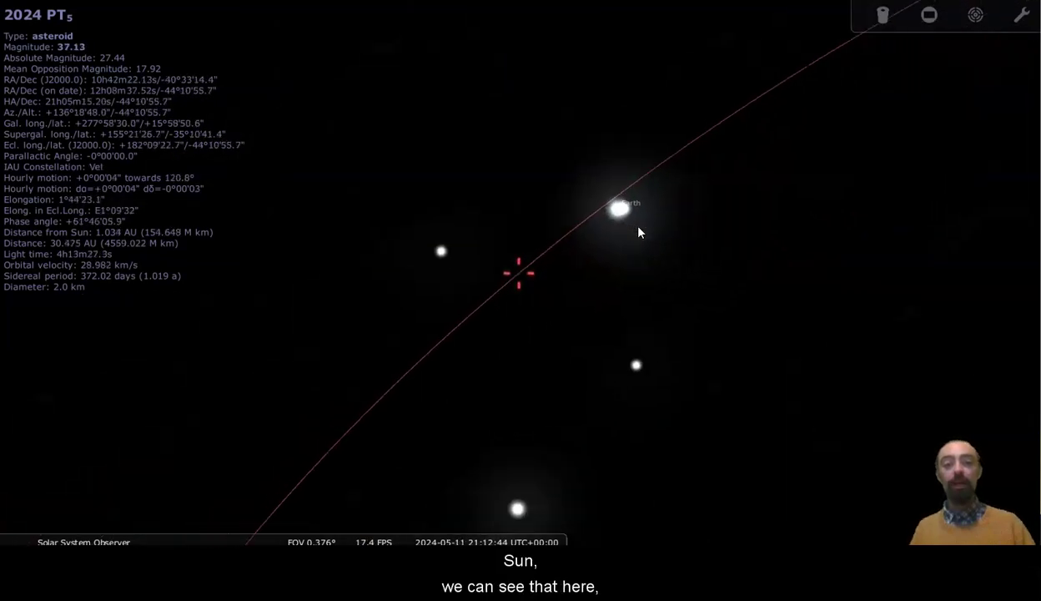
pyautogui.press('=')
pyautogui.press('=')
pyautogui.press('=')
pyautogui.press('=')
pyautogui.press('=')
pyautogui.press('=')
pyautogui.press('=')
pyautogui.press('=')
pyautogui.press('=')
pyautogui.press('=')
pyautogui.press('=')
pyautogui.press('=')
pyautogui.press('=')
pyautogui.press('=')
pyautogui.press('=')
pyautogui.press('=')
pyautogui.press('=')
pyautogui.press('=')
pyautogui.press('=')
pyautogui.press('=')
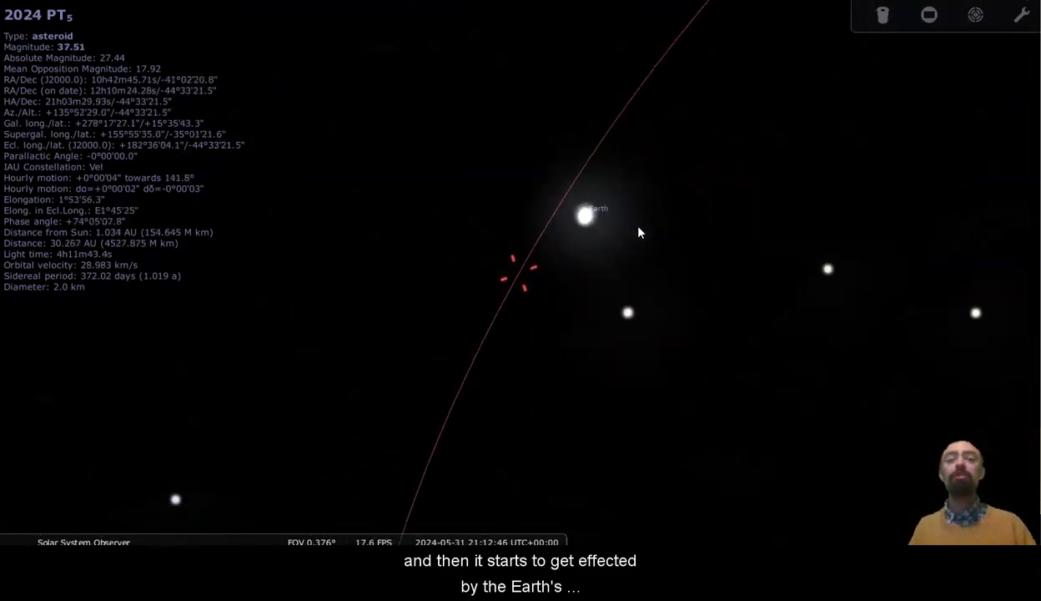
pyautogui.press('=')
pyautogui.press('=')
pyautogui.press('=')
pyautogui.press('=')
pyautogui.press('=')
pyautogui.press('=')
pyautogui.press('=')
pyautogui.press('=')
pyautogui.press('=')
pyautogui.press('=')
pyautogui.press('=')
pyautogui.press('=')
pyautogui.press('=')
pyautogui.press('=')
pyautogui.press('=')
pyautogui.press('=')
pyautogui.press('=')
pyautogui.press('=')
pyautogui.press('=')
pyautogui.press('=')
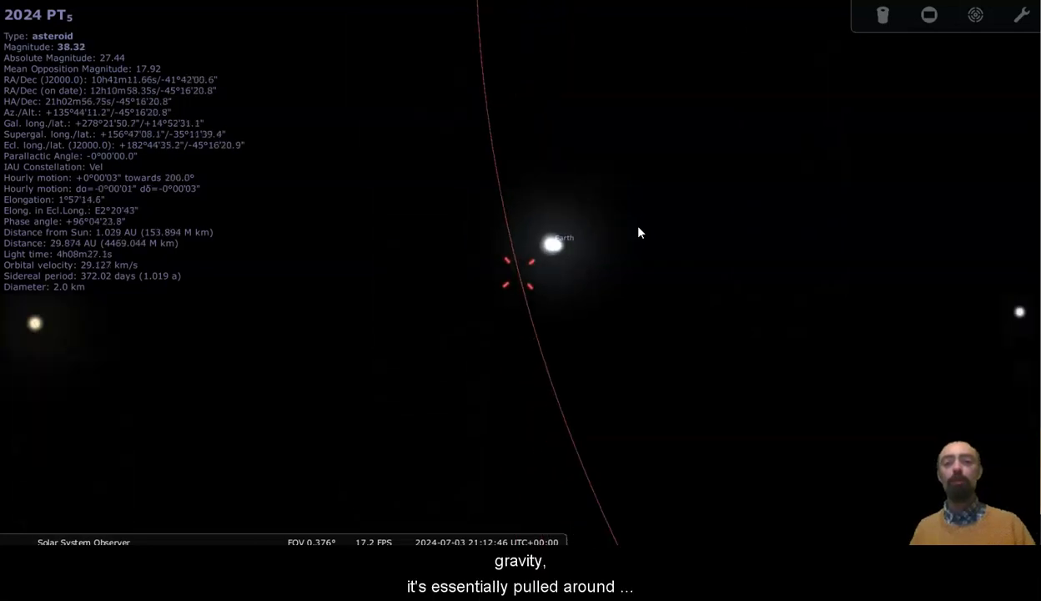
pyautogui.press('=')
pyautogui.press('=')
pyautogui.press('=')
pyautogui.press('=')
pyautogui.press('=')
pyautogui.press('=')
pyautogui.press('=')
pyautogui.press('=')
pyautogui.press('=')
pyautogui.press('=')
pyautogui.press('=')
pyautogui.press('=')
pyautogui.press('=')
pyautogui.press('=')
pyautogui.press('=')
pyautogui.press('=')
pyautogui.press('=')
pyautogui.press('=')
pyautogui.press('=')
pyautogui.press('=')
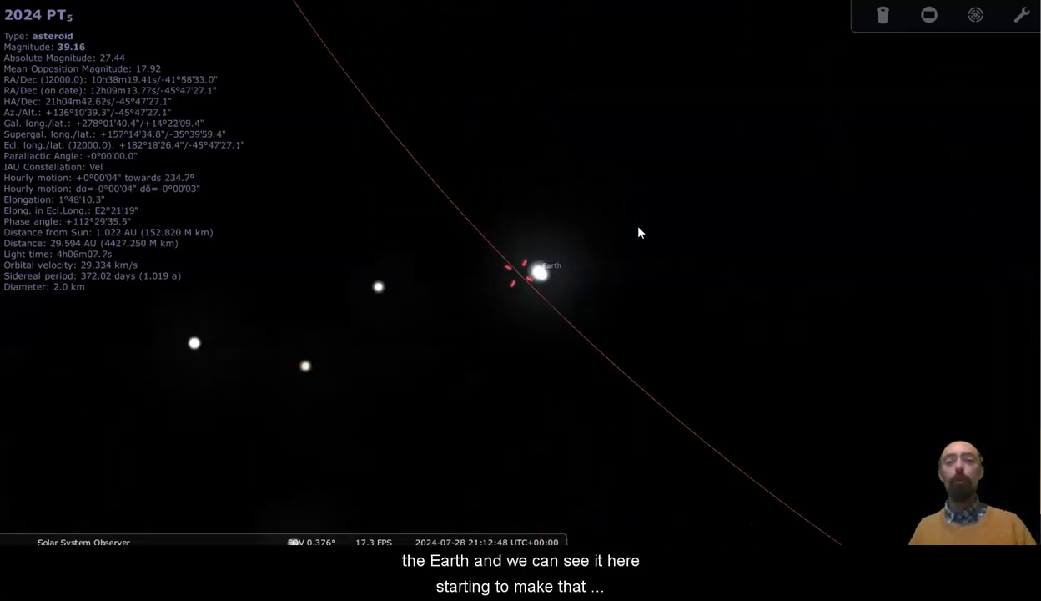
pyautogui.press('=')
pyautogui.press('=')
pyautogui.press('=')
pyautogui.press('=')
pyautogui.press('=')
pyautogui.press('=')
pyautogui.press('=')
pyautogui.press('=')
pyautogui.press('=')
pyautogui.press('=')
pyautogui.press('=')
pyautogui.press('=')
pyautogui.press('=')
pyautogui.press('=')
pyautogui.press('=')
pyautogui.press('=')
pyautogui.press('=')
pyautogui.press('=')
pyautogui.press('=')
pyautogui.press('=')
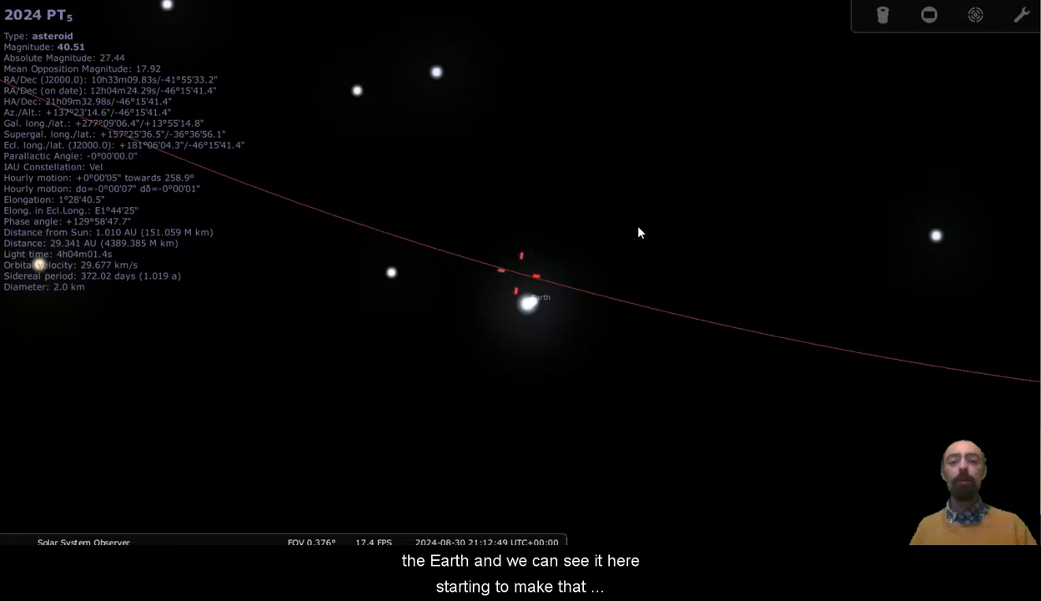
pyautogui.press('=')
pyautogui.press('=')
pyautogui.press('=')
pyautogui.press('=')
pyautogui.press('=')
pyautogui.press('=')
pyautogui.press('=')
pyautogui.press('=')
pyautogui.press('=')
pyautogui.press('=')
pyautogui.press('=')
pyautogui.press('=')
pyautogui.press('=')
pyautogui.press('=')
pyautogui.press('=')
pyautogui.press('=')
pyautogui.press('=')
pyautogui.press('=')
pyautogui.press('=')
pyautogui.press('=')
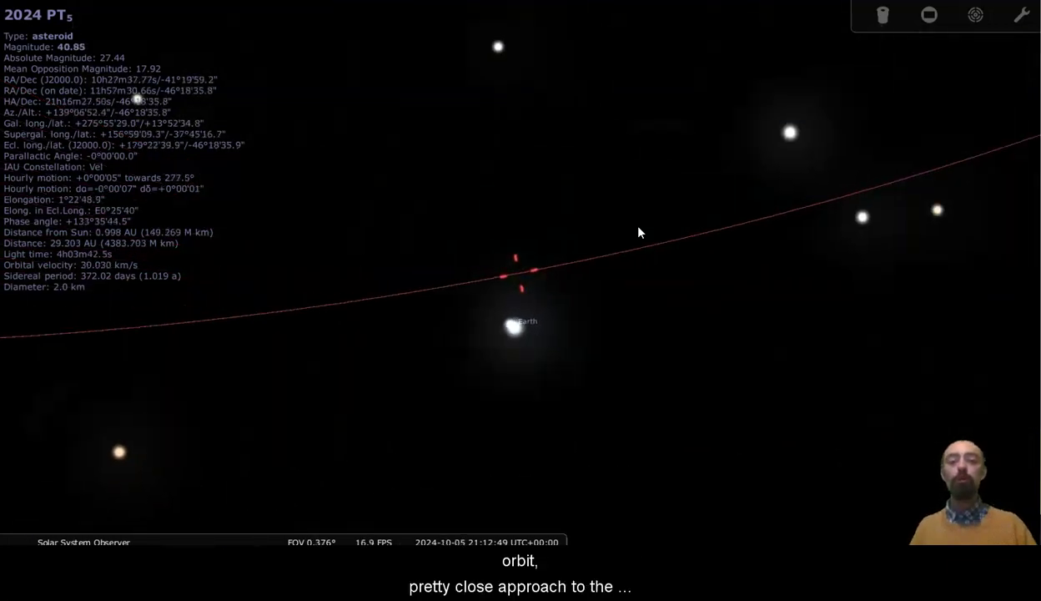
pyautogui.press('=')
pyautogui.press('=')
pyautogui.press('=')
pyautogui.press('=')
pyautogui.press('=')
pyautogui.press('=')
pyautogui.press('=')
pyautogui.press('=')
pyautogui.press('=')
pyautogui.press('=')
pyautogui.press('=')
pyautogui.press('=')
pyautogui.press('=')
pyautogui.press('=')
pyautogui.press('=')
pyautogui.press('=')
pyautogui.press('=')
pyautogui.press('=')
pyautogui.press('=')
pyautogui.press('=')
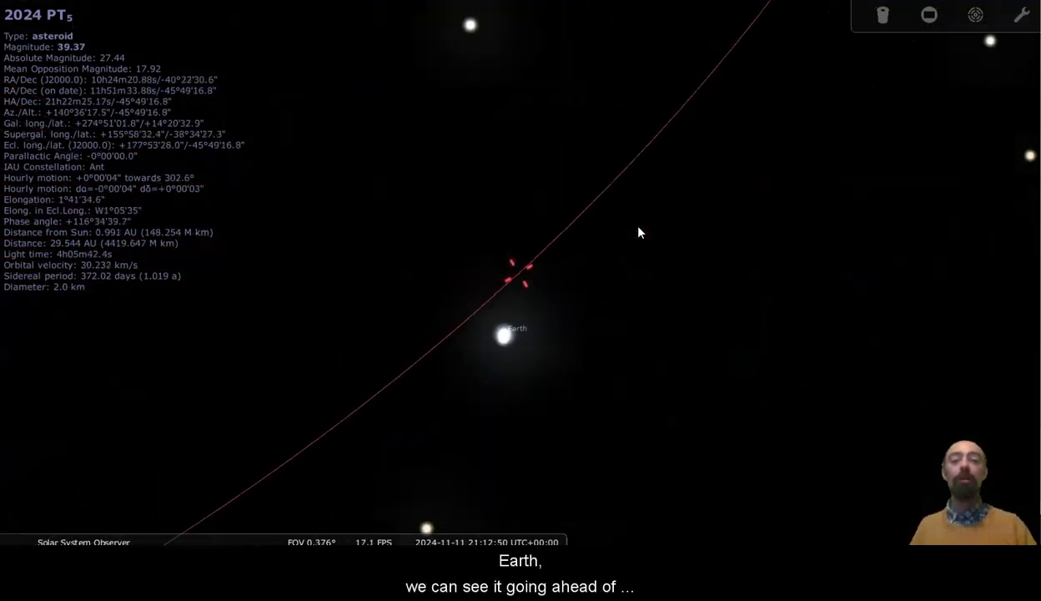
pyautogui.press('=')
pyautogui.press('=')
pyautogui.press('=')
pyautogui.press('=')
pyautogui.press('=')
pyautogui.press('=')
pyautogui.press('=')
pyautogui.press('=')
pyautogui.press('=')
pyautogui.press('=')
pyautogui.press('=')
pyautogui.press('=')
pyautogui.press('=')
pyautogui.press('=')
pyautogui.press('=')
pyautogui.press('=')
pyautogui.press('=')
pyautogui.press('=')
pyautogui.press('=')
pyautogui.press('=')
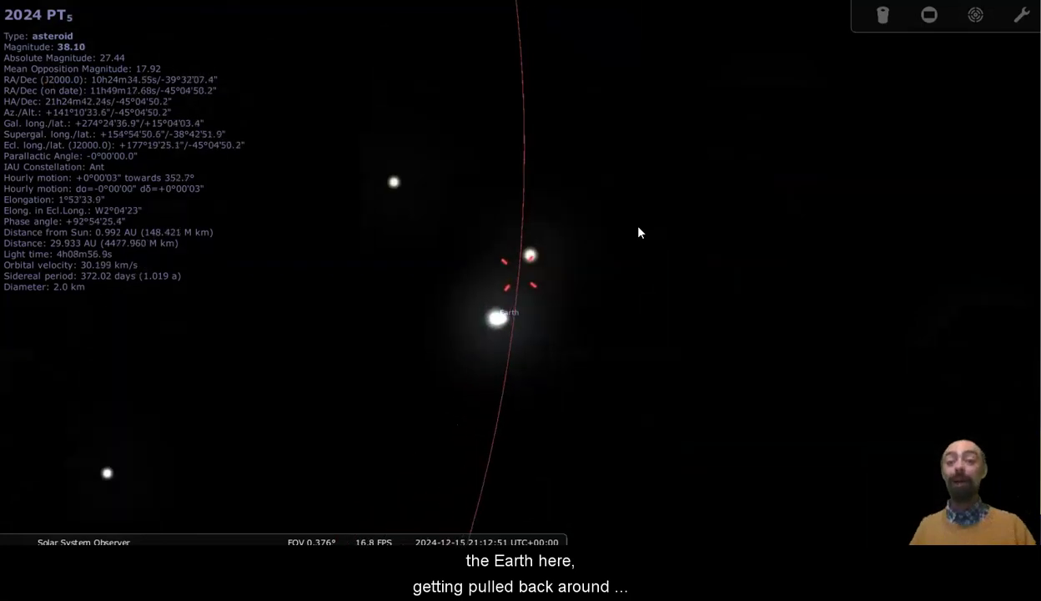
pyautogui.press('=')
pyautogui.press('=')
pyautogui.press('=')
pyautogui.press('=')
pyautogui.press('=')
pyautogui.press('=')
pyautogui.press('=')
pyautogui.press('=')
pyautogui.press('=')
pyautogui.press('=')
pyautogui.press('=')
pyautogui.press('=')
pyautogui.press('=')
pyautogui.press('=')
pyautogui.press('=')
pyautogui.press('=')
pyautogui.press('=')
pyautogui.press('=')
pyautogui.press('=')
pyautogui.press('=')
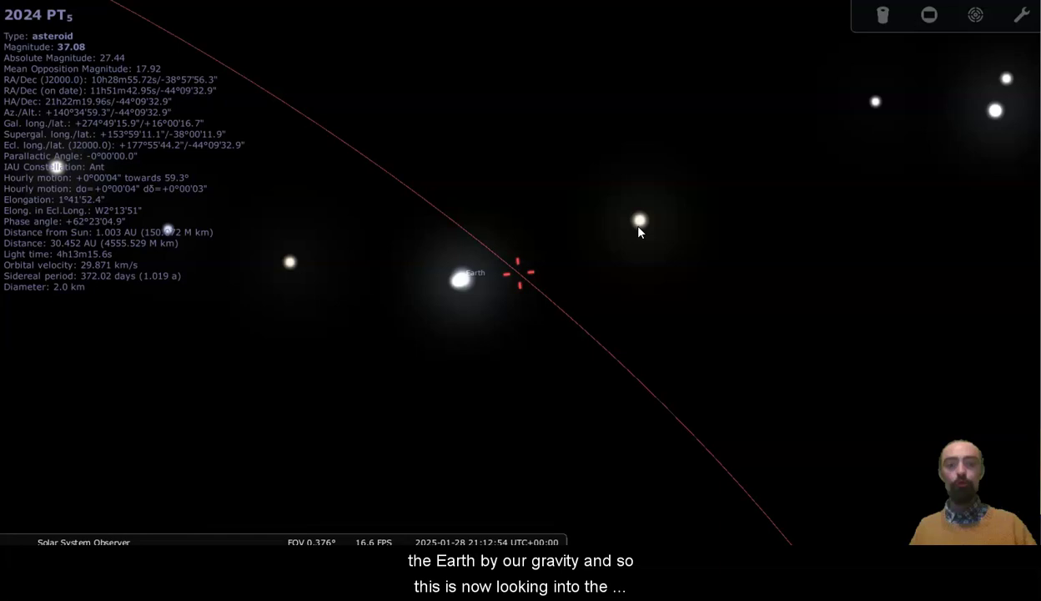
# Nudge back about twelve days, then advance monthly through 2025 to mid-August 2025.
pyautogui.press('-')
pyautogui.press('-')
pyautogui.press('-')
pyautogui.press('-')
pyautogui.press('-')
pyautogui.press('-')
pyautogui.press('-')
pyautogui.press('-')
pyautogui.press('-')
pyautogui.press('-')
pyautogui.press('-')
pyautogui.press('-')
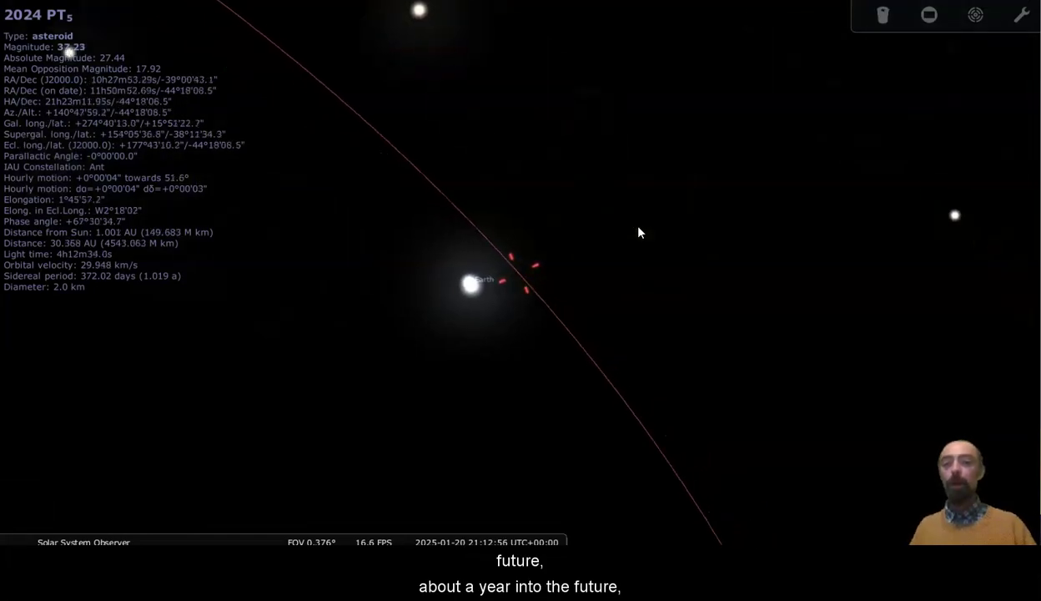
pyautogui.press('-')
pyautogui.press('-')
pyautogui.press('-')
pyautogui.press('-')
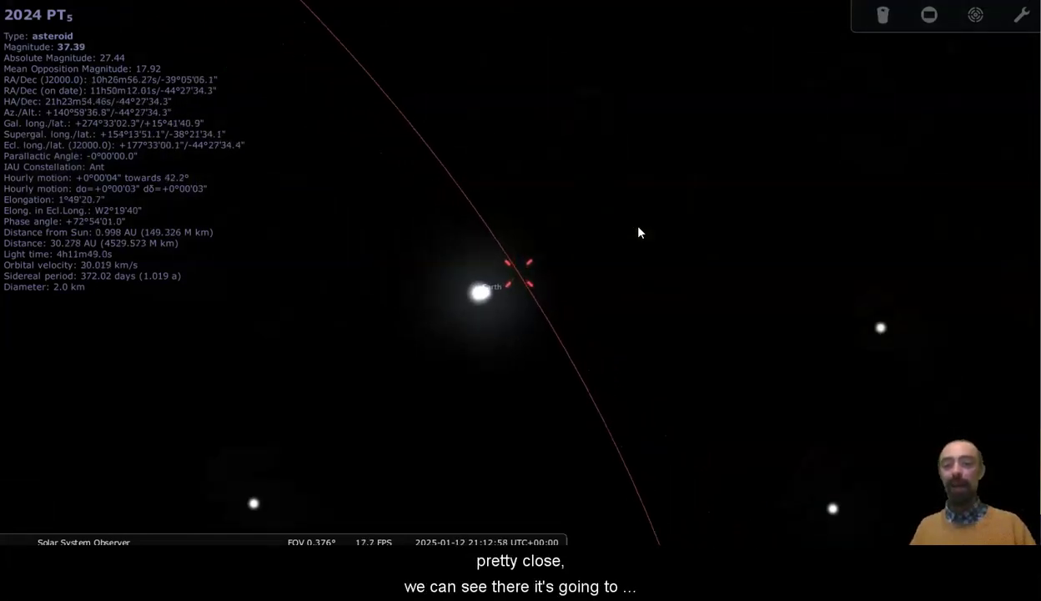
pyautogui.press('=')
pyautogui.press('=')
pyautogui.press('=')
pyautogui.press('=')
pyautogui.press('=')
pyautogui.press('=')
pyautogui.press('=')
pyautogui.press('=')
pyautogui.press('=')
pyautogui.press('=')
pyautogui.press('=')
pyautogui.press('=')
pyautogui.press('=')
pyautogui.press('=')
pyautogui.press('=')
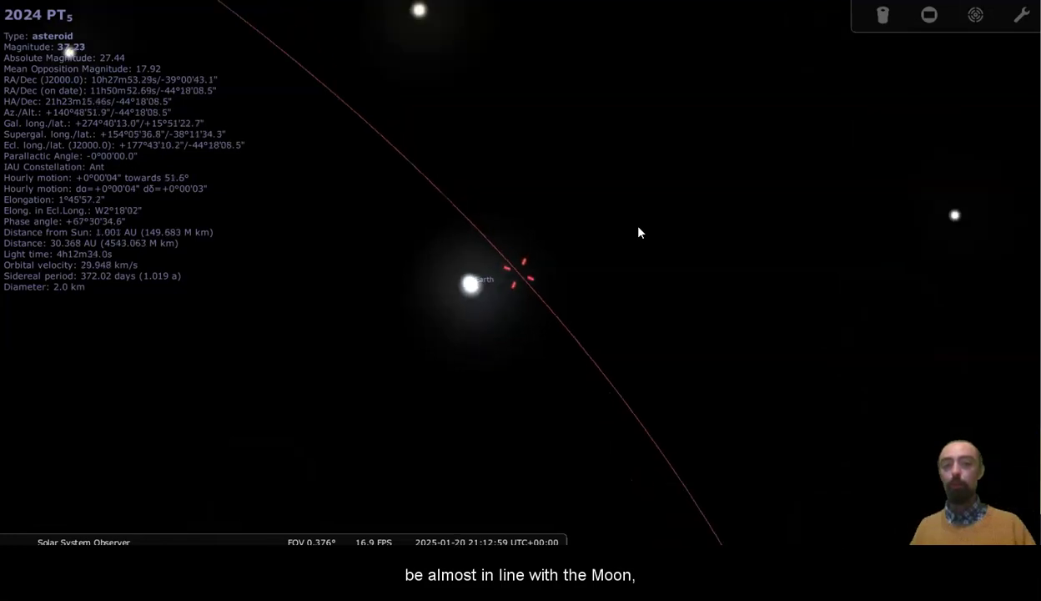
pyautogui.press('=')
pyautogui.press('=')
pyautogui.press('=')
pyautogui.press('=')
pyautogui.press('=')
pyautogui.press('=')
pyautogui.press('=')
pyautogui.press('=')
pyautogui.press('=')
pyautogui.press('=')
pyautogui.press('=')
pyautogui.press('=')
pyautogui.press('=')
pyautogui.press('=')
pyautogui.press('=')
pyautogui.press('=')
pyautogui.press('=')
pyautogui.press('=')
pyautogui.press('=')
pyautogui.press('=')
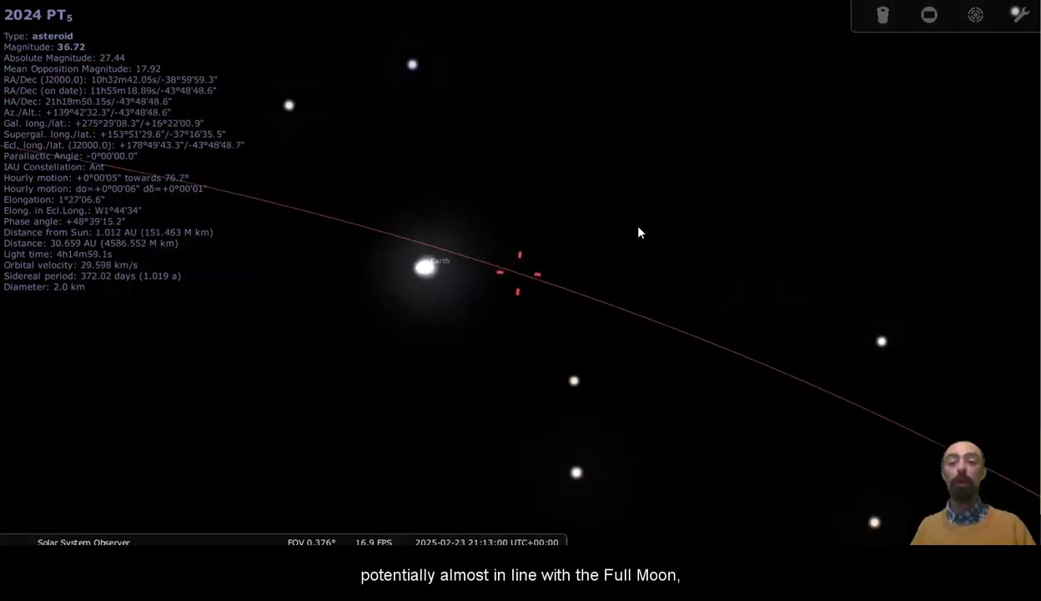
pyautogui.press('=')
pyautogui.press('=')
pyautogui.press('=')
pyautogui.press('=')
pyautogui.press('=')
pyautogui.press('=')
pyautogui.press('=')
pyautogui.press('=')
pyautogui.press('=')
pyautogui.press('=')
pyautogui.press('=')
pyautogui.press('=')
pyautogui.press('=')
pyautogui.press('=')
pyautogui.press('=')
pyautogui.press('=')
pyautogui.press('=')
pyautogui.press('=')
pyautogui.press('=')
pyautogui.press('=')
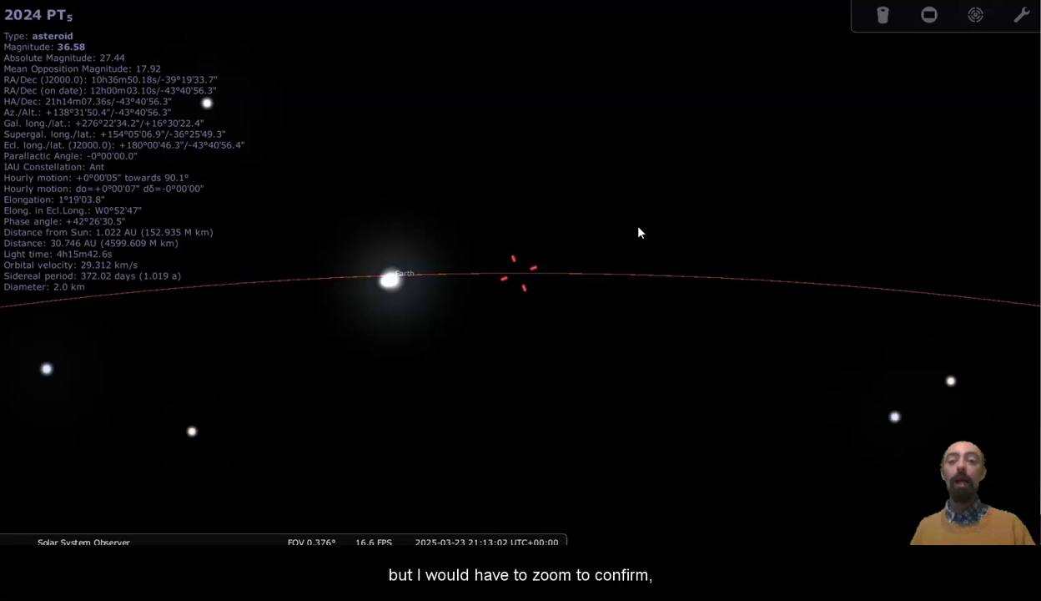
pyautogui.press('=')
pyautogui.press('=')
pyautogui.press('=')
pyautogui.press('=')
pyautogui.press('=')
pyautogui.press('=')
pyautogui.press('=')
pyautogui.press('=')
pyautogui.press('=')
pyautogui.press('=')
pyautogui.press('=')
pyautogui.press('=')
pyautogui.press('=')
pyautogui.press('=')
pyautogui.press('=')
pyautogui.press('=')
pyautogui.press('=')
pyautogui.press('=')
pyautogui.press('=')
pyautogui.press('=')
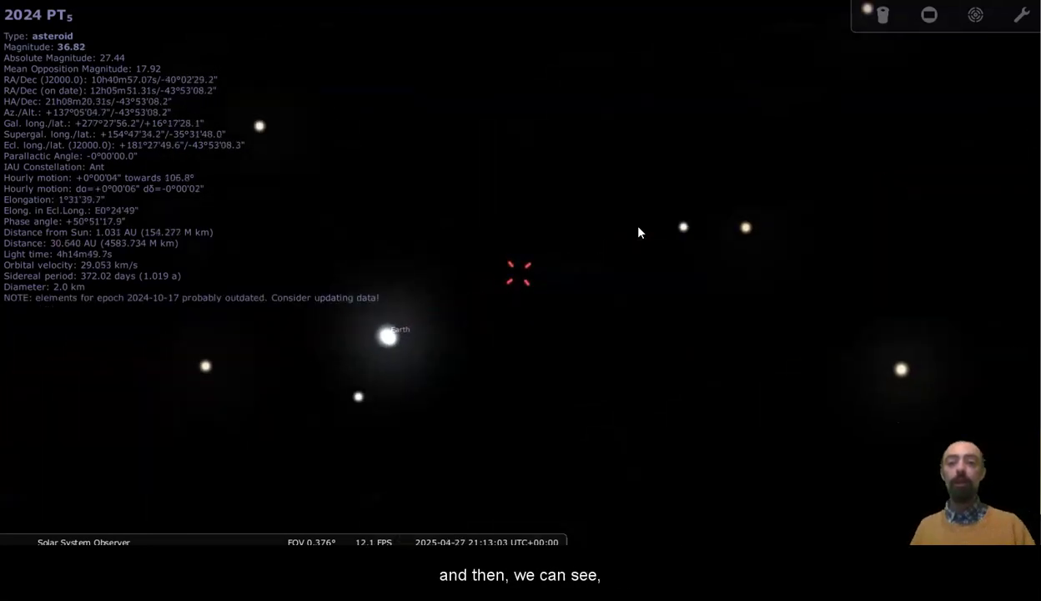
pyautogui.press('=')
pyautogui.press('=')
pyautogui.press('=')
pyautogui.press('=')
pyautogui.press('=')
pyautogui.press('=')
pyautogui.press('=')
pyautogui.press('=')
pyautogui.press('=')
pyautogui.press('=')
pyautogui.press('=')
pyautogui.press('=')
pyautogui.press('=')
pyautogui.press('=')
pyautogui.press('=')
pyautogui.press('=')
pyautogui.press('=')
pyautogui.press('=')
pyautogui.press('=')
pyautogui.press('=')
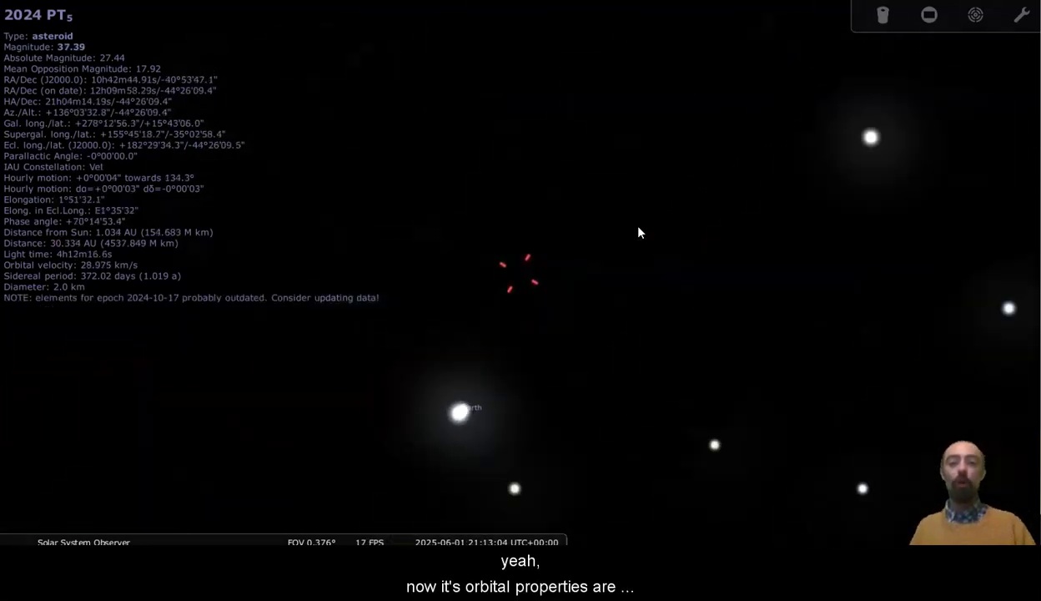
pyautogui.press('=')
pyautogui.press('=')
pyautogui.press('=')
pyautogui.press('=')
pyautogui.press('=')
pyautogui.press('=')
pyautogui.press('=')
pyautogui.press('=')
pyautogui.press('=')
pyautogui.press('=')
pyautogui.press('=')
pyautogui.press('=')
pyautogui.press('=')
pyautogui.press('=')
pyautogui.press('=')
pyautogui.press('=')
pyautogui.press('=')
pyautogui.press('=')
pyautogui.press('=')
pyautogui.press('=')
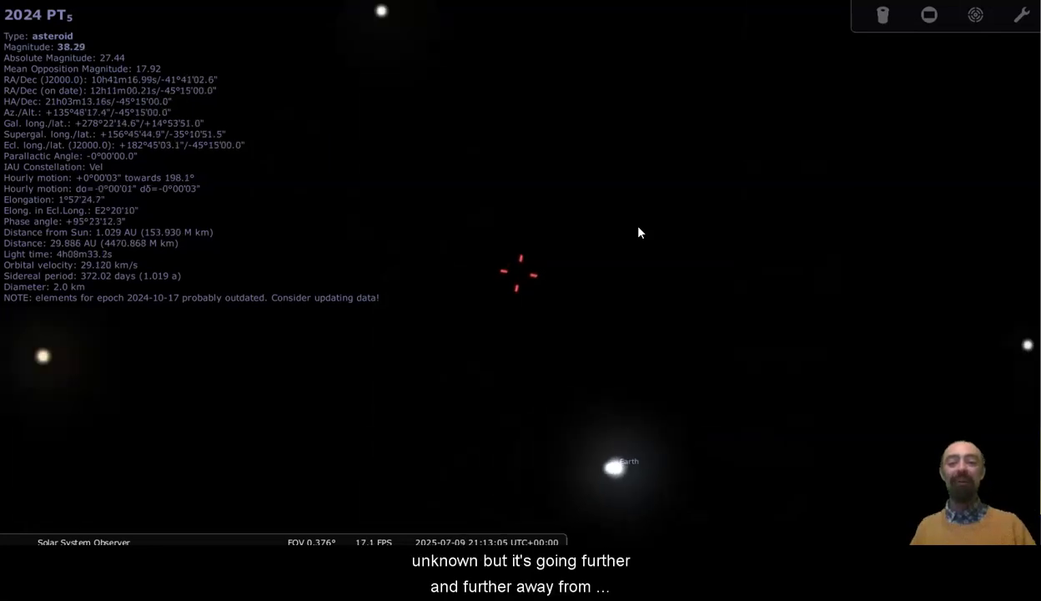
pyautogui.press('=')
pyautogui.press('=')
pyautogui.press('=')
pyautogui.press('=')
pyautogui.press('=')
pyautogui.press('=')
pyautogui.press('=')
pyautogui.press('=')
pyautogui.press('=')
pyautogui.press('=')
pyautogui.press('=')
pyautogui.press('=')
pyautogui.press('=')
pyautogui.press('=')
pyautogui.press('=')
pyautogui.press('=')
pyautogui.press('=')
pyautogui.press('=')
pyautogui.press('=')
pyautogui.press('=')
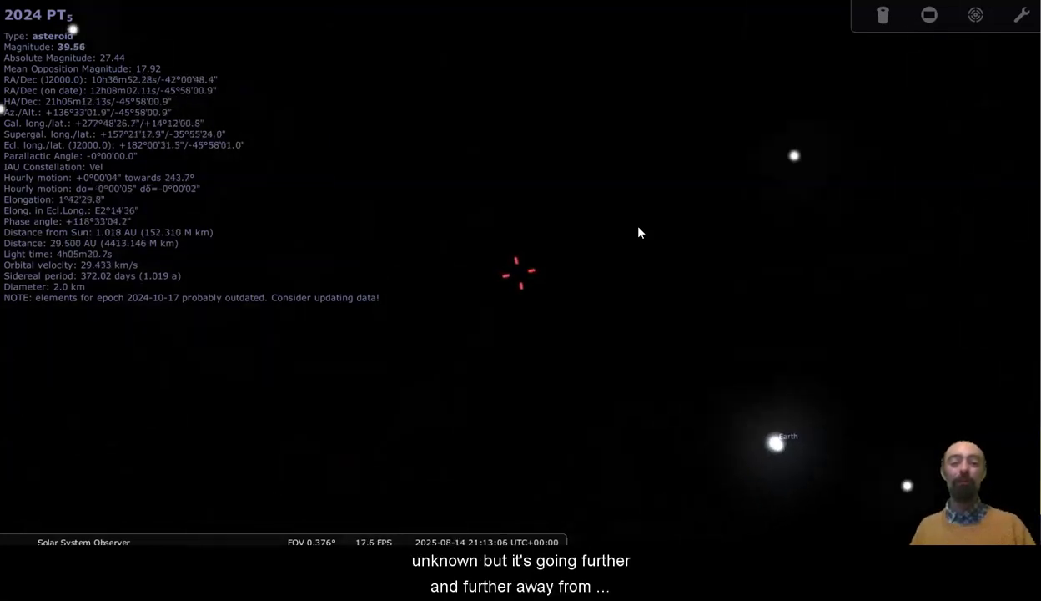
# Step back month by month to October 2024, settling on 2024-10-10 beside Earth.
pyautogui.press('-')
pyautogui.press('-')
pyautogui.press('-')
pyautogui.press('-')
pyautogui.press('-')
pyautogui.press('-')
pyautogui.press('-')
pyautogui.press('-')
pyautogui.press('-')
pyautogui.press('-')
pyautogui.press('-')
pyautogui.press('-')
pyautogui.press('-')
pyautogui.press('-')
pyautogui.press('-')
pyautogui.press('-')
pyautogui.press('-')
pyautogui.press('-')
pyautogui.press('-')
pyautogui.press('-')
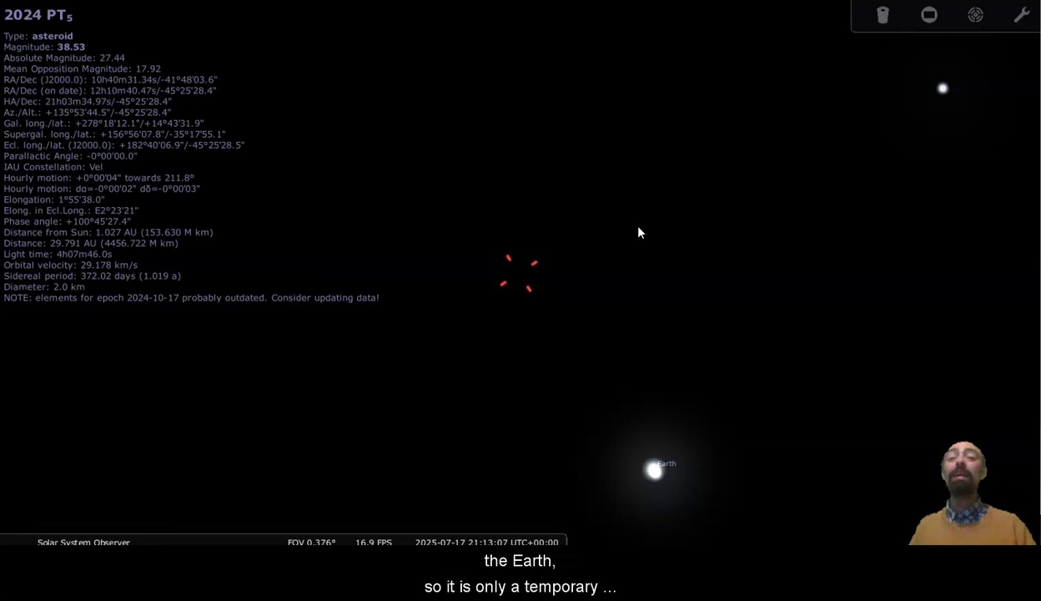
pyautogui.press('-')
pyautogui.press('-')
pyautogui.press('-')
pyautogui.press('-')
pyautogui.press('-')
pyautogui.press('-')
pyautogui.press('-')
pyautogui.press('-')
pyautogui.press('-')
pyautogui.press('-')
pyautogui.press('-')
pyautogui.press('-')
pyautogui.press('-')
pyautogui.press('-')
pyautogui.press('-')
pyautogui.press('-')
pyautogui.press('-')
pyautogui.press('-')
pyautogui.press('-')
pyautogui.press('-')
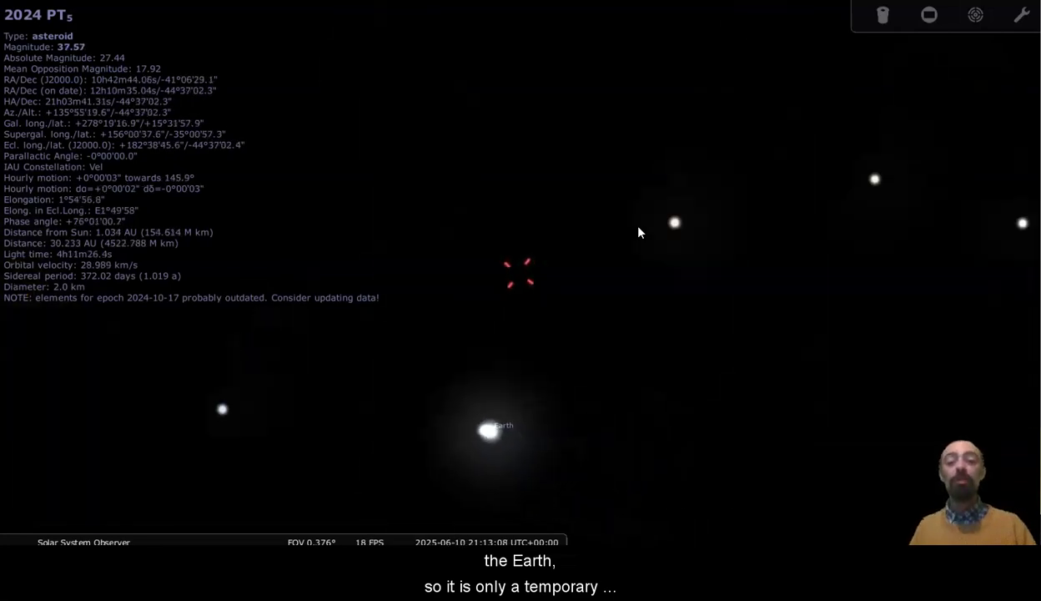
pyautogui.press('-')
pyautogui.press('-')
pyautogui.press('-')
pyautogui.press('-')
pyautogui.press('-')
pyautogui.press('-')
pyautogui.press('-')
pyautogui.press('-')
pyautogui.press('-')
pyautogui.press('-')
pyautogui.press('-')
pyautogui.press('-')
pyautogui.press('-')
pyautogui.press('-')
pyautogui.press('-')
pyautogui.press('-')
pyautogui.press('-')
pyautogui.press('-')
pyautogui.press('-')
pyautogui.press('-')
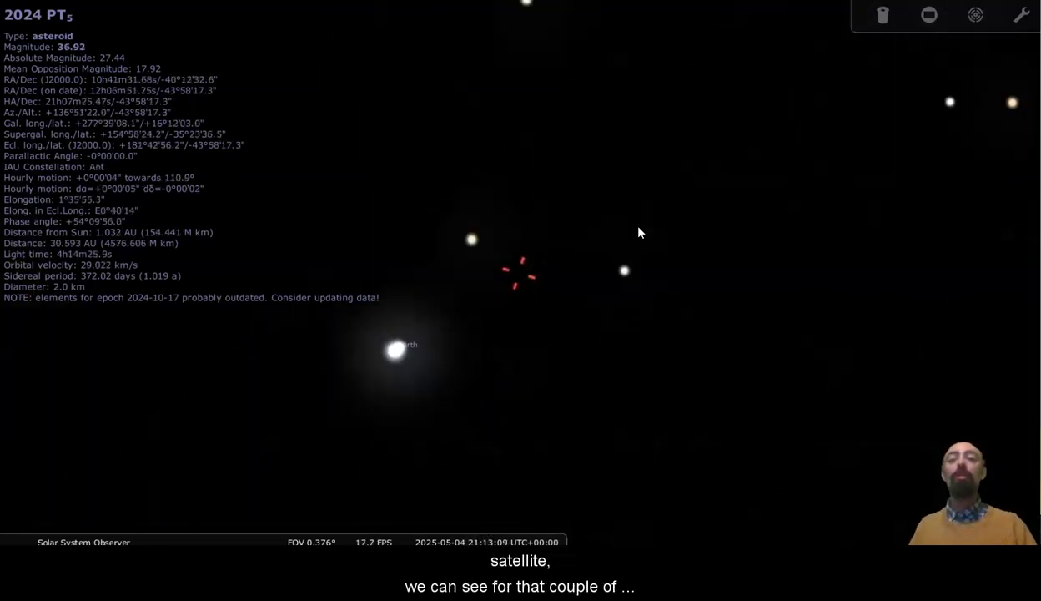
pyautogui.press('-')
pyautogui.press('-')
pyautogui.press('-')
pyautogui.press('-')
pyautogui.press('-')
pyautogui.press('-')
pyautogui.press('-')
pyautogui.press('-')
pyautogui.press('-')
pyautogui.press('-')
pyautogui.press('-')
pyautogui.press('-')
pyautogui.press('-')
pyautogui.press('-')
pyautogui.press('-')
pyautogui.press('-')
pyautogui.press('-')
pyautogui.press('-')
pyautogui.press('-')
pyautogui.press('-')
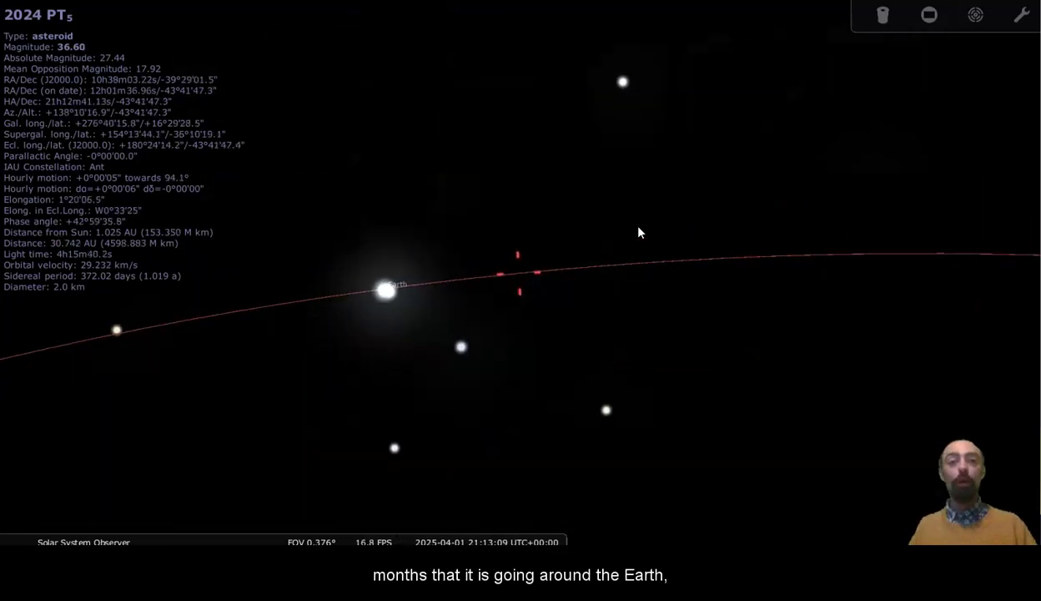
pyautogui.press('-')
pyautogui.press('-')
pyautogui.press('-')
pyautogui.press('-')
pyautogui.press('-')
pyautogui.press('-')
pyautogui.press('-')
pyautogui.press('-')
pyautogui.press('-')
pyautogui.press('-')
pyautogui.press('-')
pyautogui.press('-')
pyautogui.press('-')
pyautogui.press('-')
pyautogui.press('-')
pyautogui.press('-')
pyautogui.press('-')
pyautogui.press('-')
pyautogui.press('-')
pyautogui.press('-')
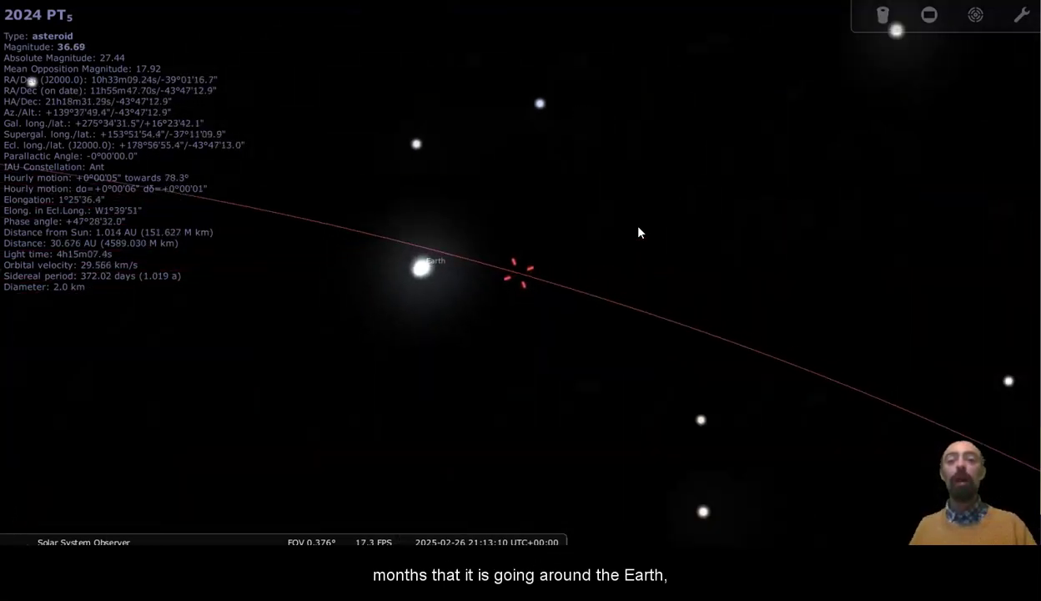
pyautogui.press('-')
pyautogui.press('-')
pyautogui.press('-')
pyautogui.press('-')
pyautogui.press('-')
pyautogui.press('-')
pyautogui.press('-')
pyautogui.press('-')
pyautogui.press('-')
pyautogui.press('-')
pyautogui.press('-')
pyautogui.press('-')
pyautogui.press('-')
pyautogui.press('-')
pyautogui.press('-')
pyautogui.press('-')
pyautogui.press('-')
pyautogui.press('-')
pyautogui.press('-')
pyautogui.press('-')
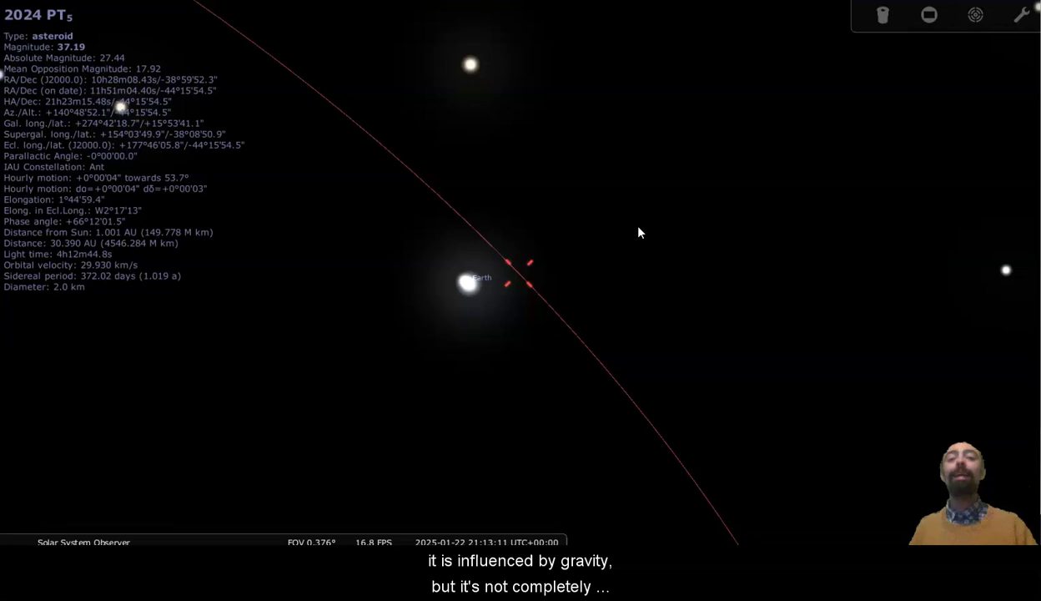
pyautogui.press('-')
pyautogui.press('-')
pyautogui.press('-')
pyautogui.press('-')
pyautogui.press('-')
pyautogui.press('-')
pyautogui.press('-')
pyautogui.press('-')
pyautogui.press('-')
pyautogui.press('-')
pyautogui.press('-')
pyautogui.press('-')
pyautogui.press('-')
pyautogui.press('-')
pyautogui.press('-')
pyautogui.press('-')
pyautogui.press('-')
pyautogui.press('-')
pyautogui.press('-')
pyautogui.press('-')
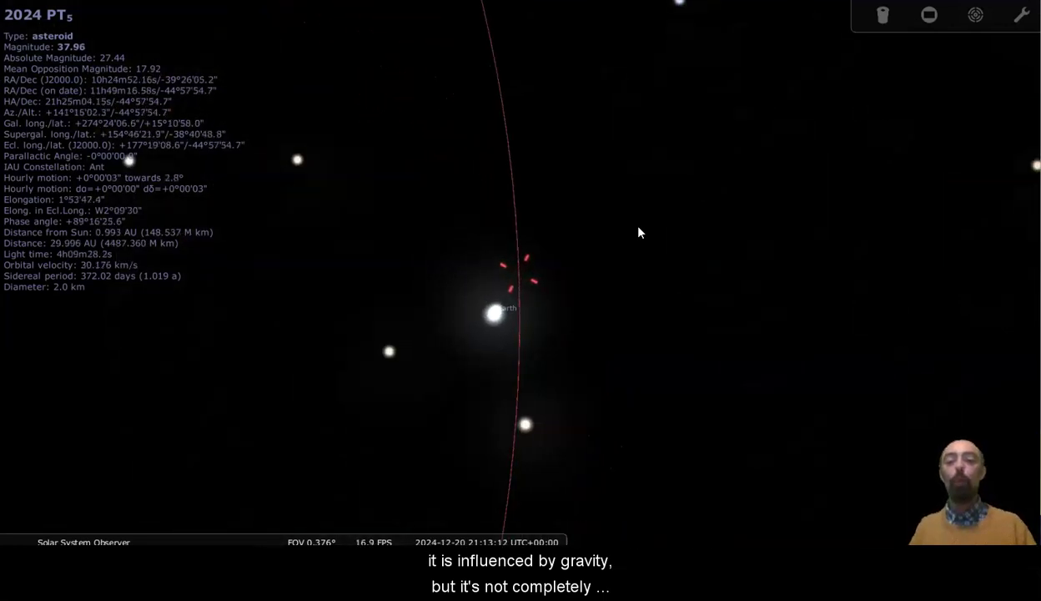
pyautogui.press('-')
pyautogui.press('-')
pyautogui.press('-')
pyautogui.press('-')
pyautogui.press('-')
pyautogui.press('-')
pyautogui.press('-')
pyautogui.press('-')
pyautogui.press('-')
pyautogui.press('-')
pyautogui.press('-')
pyautogui.press('-')
pyautogui.press('-')
pyautogui.press('-')
pyautogui.press('-')
pyautogui.press('-')
pyautogui.press('-')
pyautogui.press('-')
pyautogui.press('-')
pyautogui.press('-')
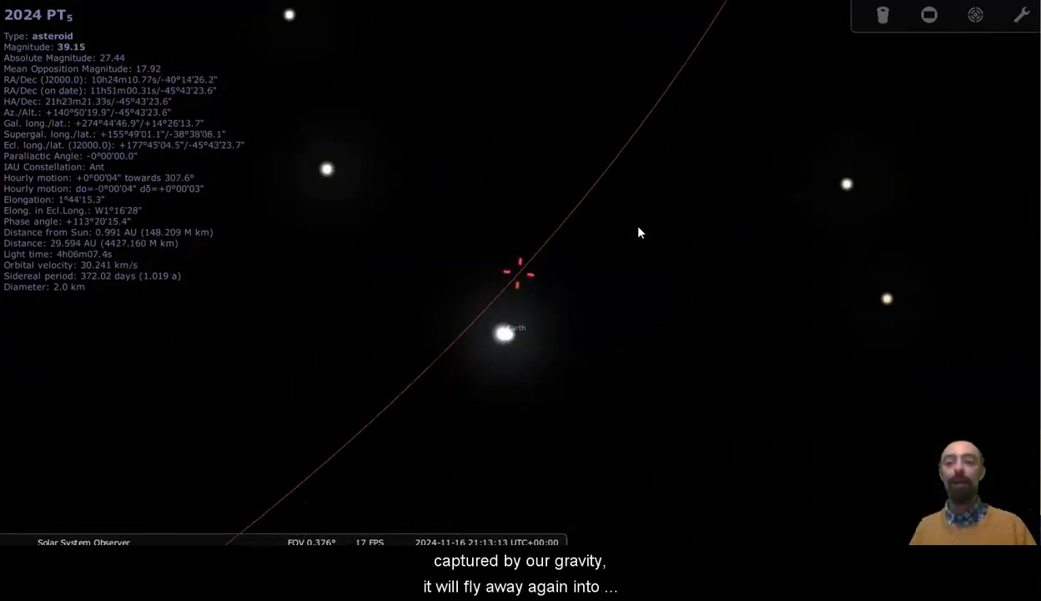
pyautogui.press('-')
pyautogui.press('-')
pyautogui.press('-')
pyautogui.press('-')
pyautogui.press('-')
pyautogui.press('-')
pyautogui.press('-')
pyautogui.press('-')
pyautogui.press('-')
pyautogui.press('-')
pyautogui.press('-')
pyautogui.press('-')
pyautogui.press('-')
pyautogui.press('-')
pyautogui.press('-')
pyautogui.press('-')
pyautogui.press('-')
pyautogui.press('-')
pyautogui.press('-')
pyautogui.press('-')
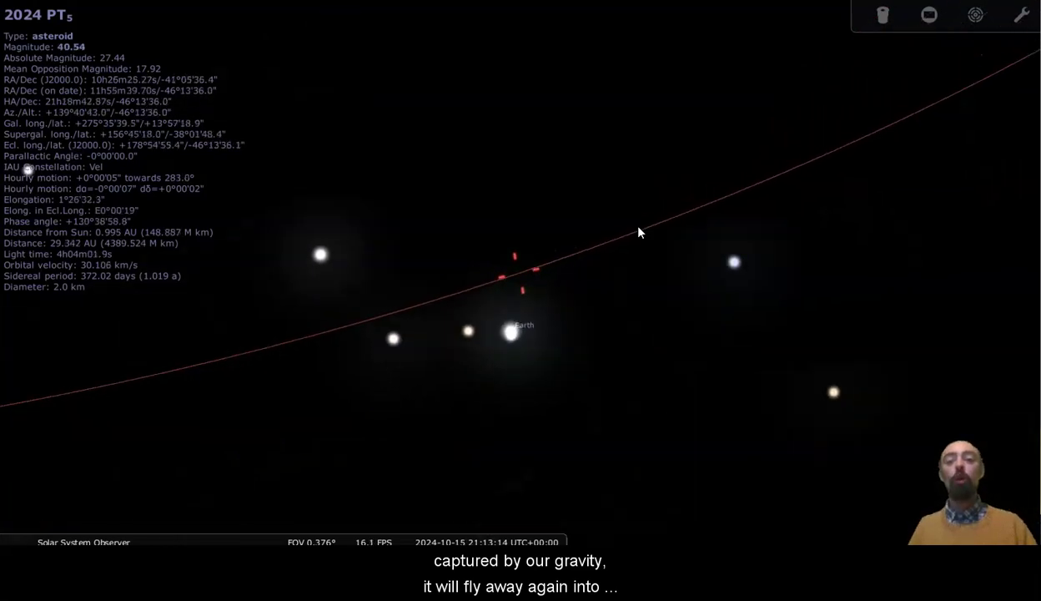
pyautogui.press('-')
pyautogui.press('-')
pyautogui.press('=')
pyautogui.press('=')
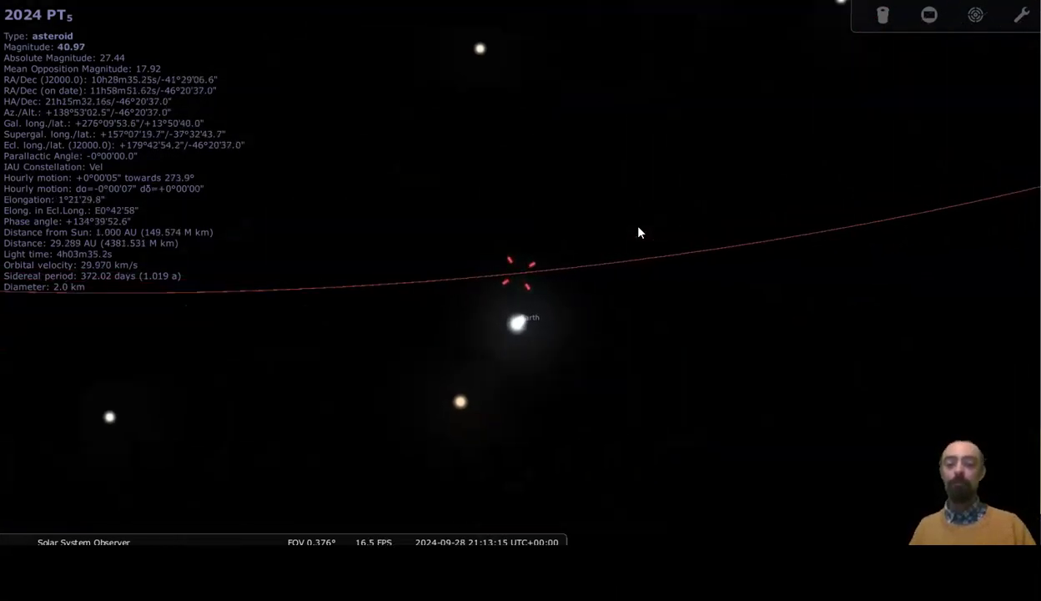
pyautogui.press('=')
pyautogui.press('=')
pyautogui.press('=')
pyautogui.press('=')
pyautogui.press('=')
pyautogui.press('=')
pyautogui.press('=')
pyautogui.press('=')
pyautogui.press('=')
pyautogui.press('=')
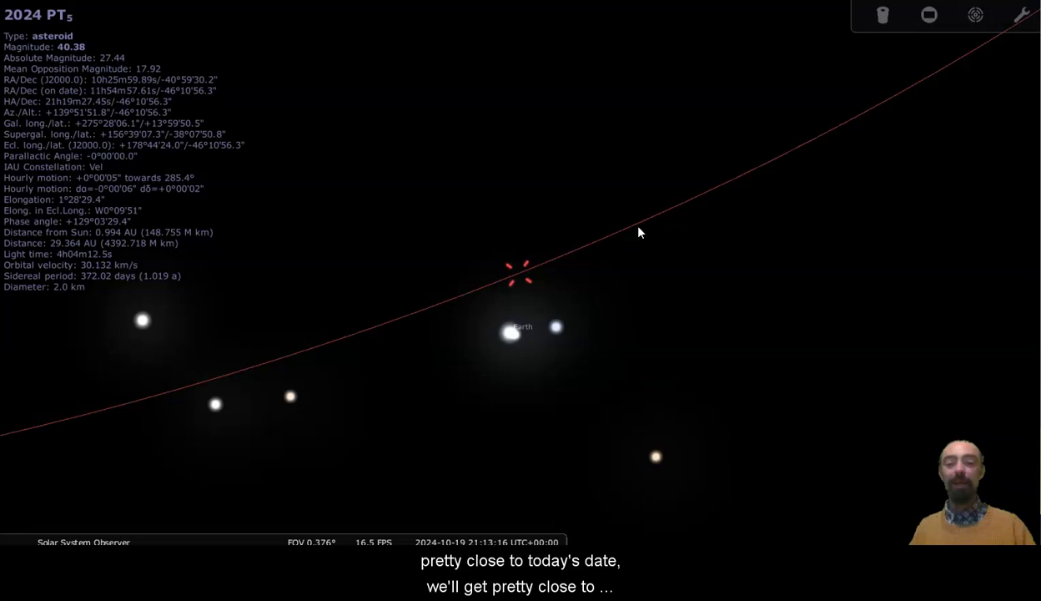
pyautogui.press('-')
pyautogui.press('-')
pyautogui.press('-')
pyautogui.press('-')
pyautogui.press('-')
pyautogui.press('-')
pyautogui.press('-')
pyautogui.press('-')
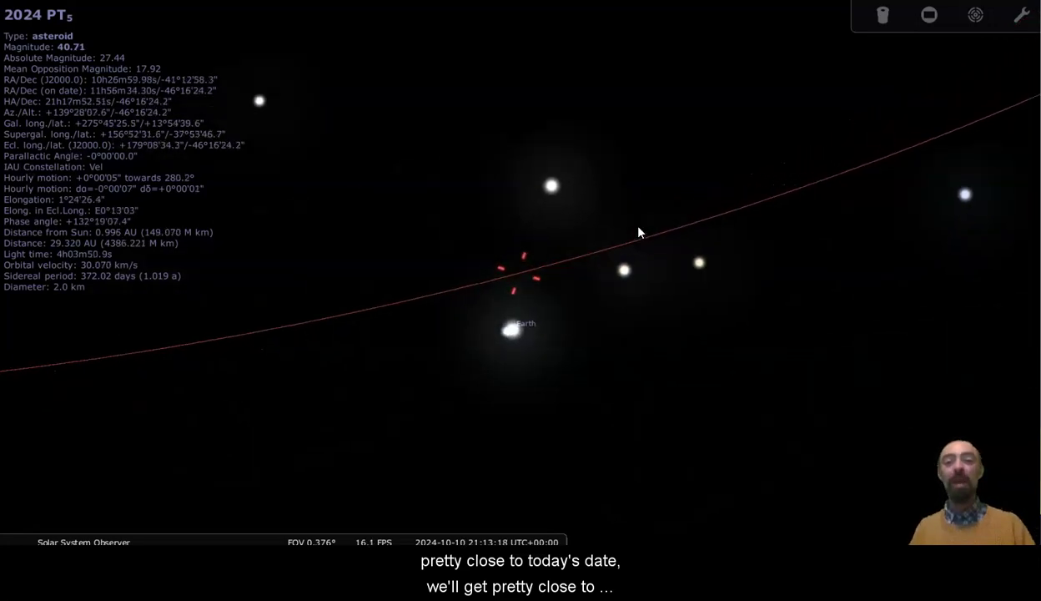
pyautogui.scroll(-5, 638, 232)
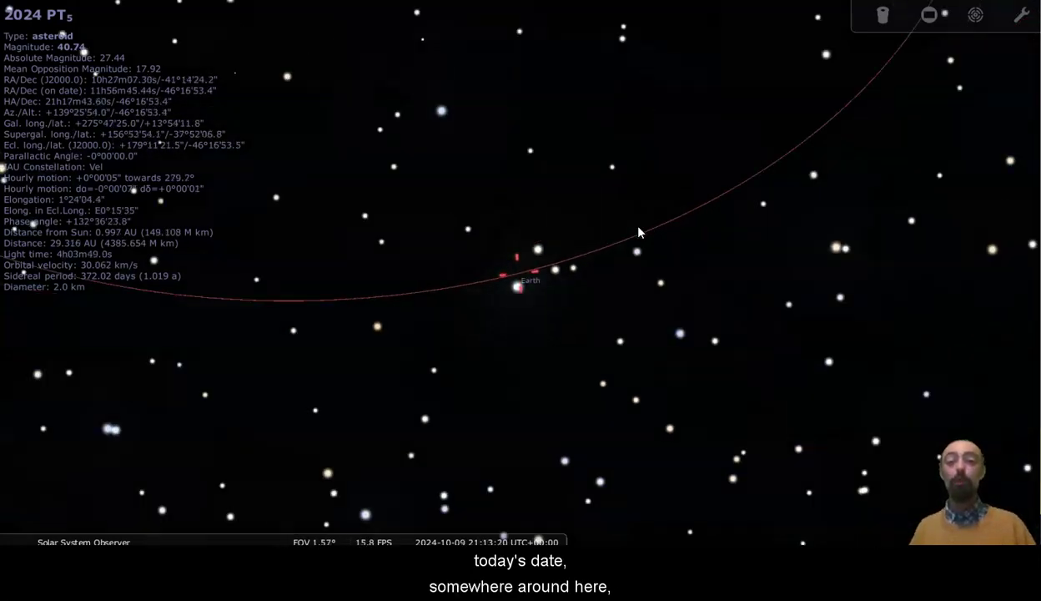
pyautogui.scroll(-3, 638, 231)
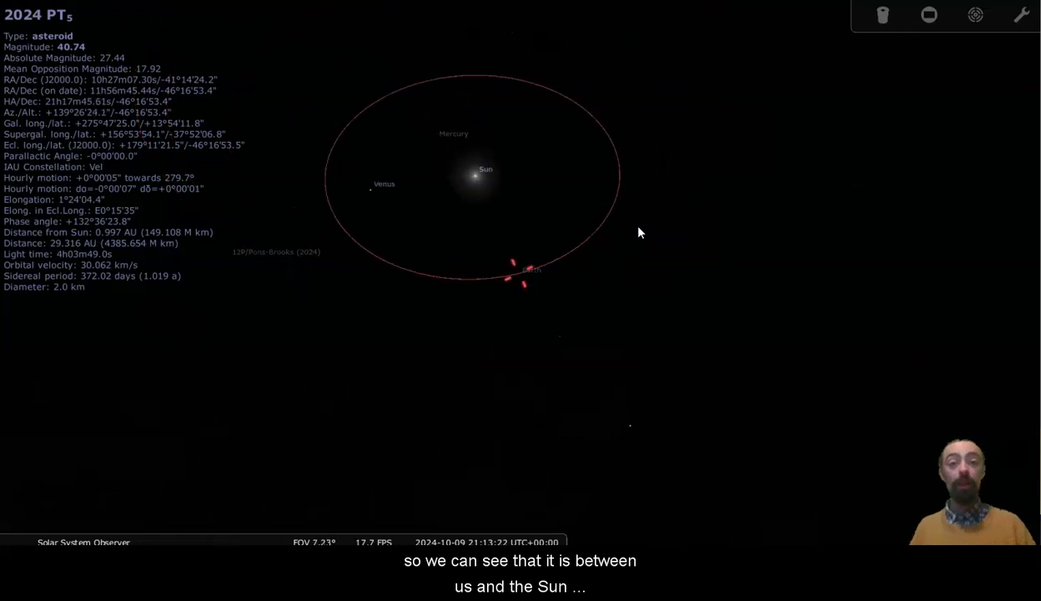
pyautogui.scroll(5, 639, 233)
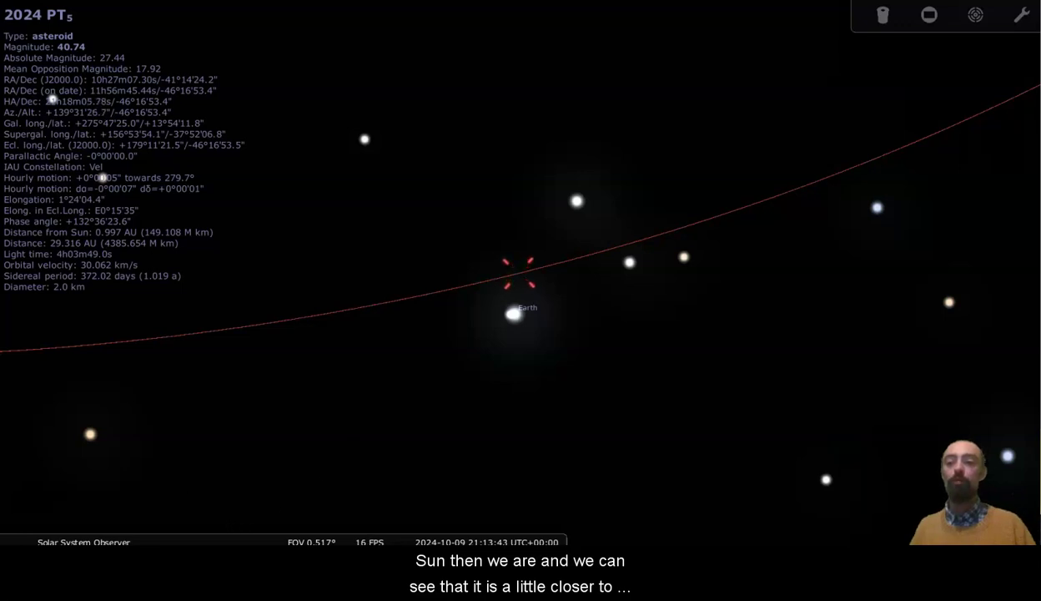
# Reset the observer location to the default, Cork.
pyautogui.click(25, 215)
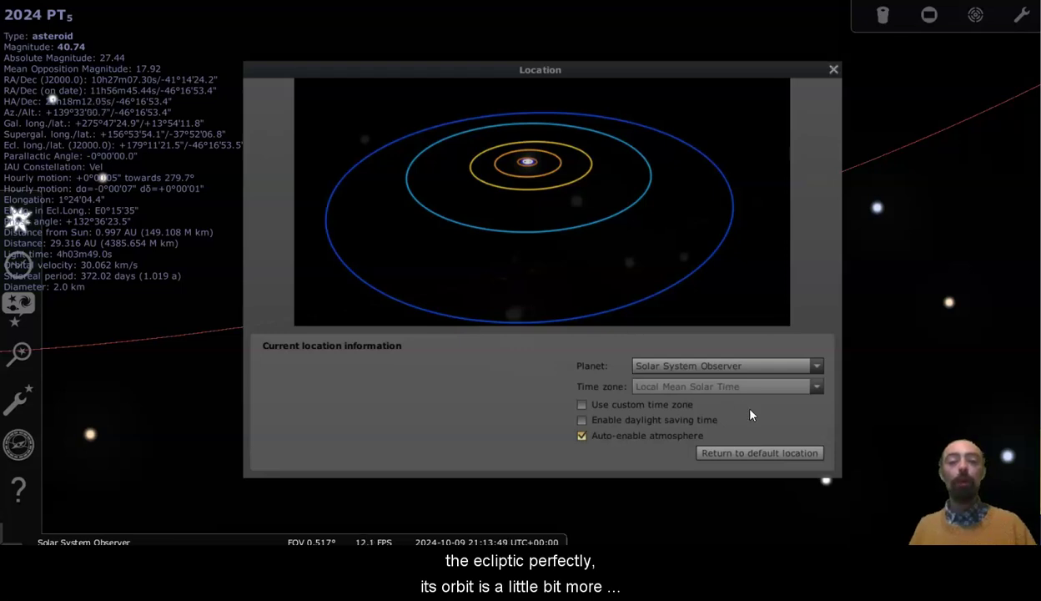
pyautogui.click(779, 458)
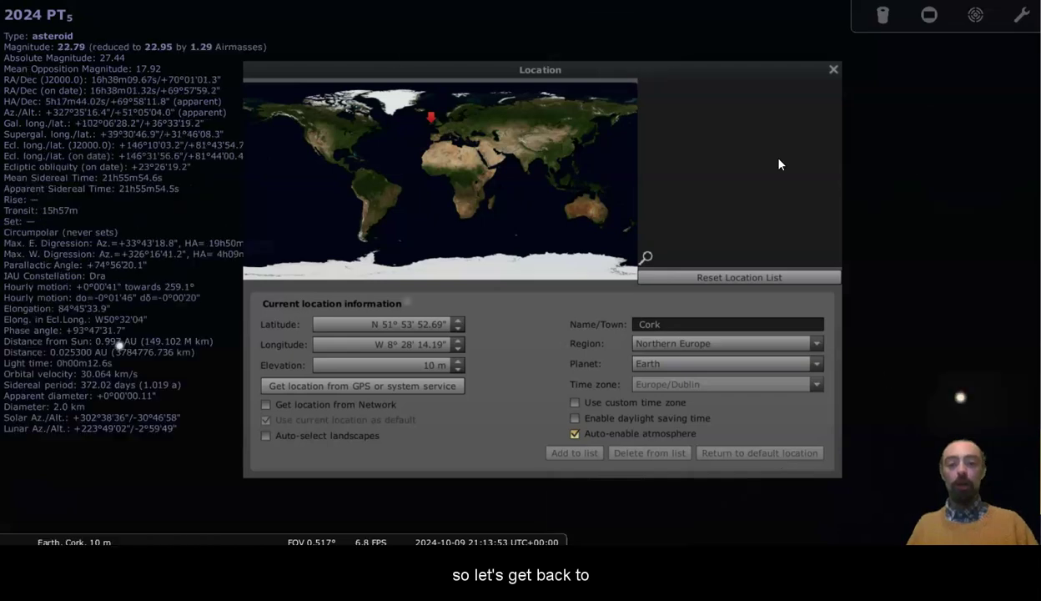
pyautogui.click(833, 72)
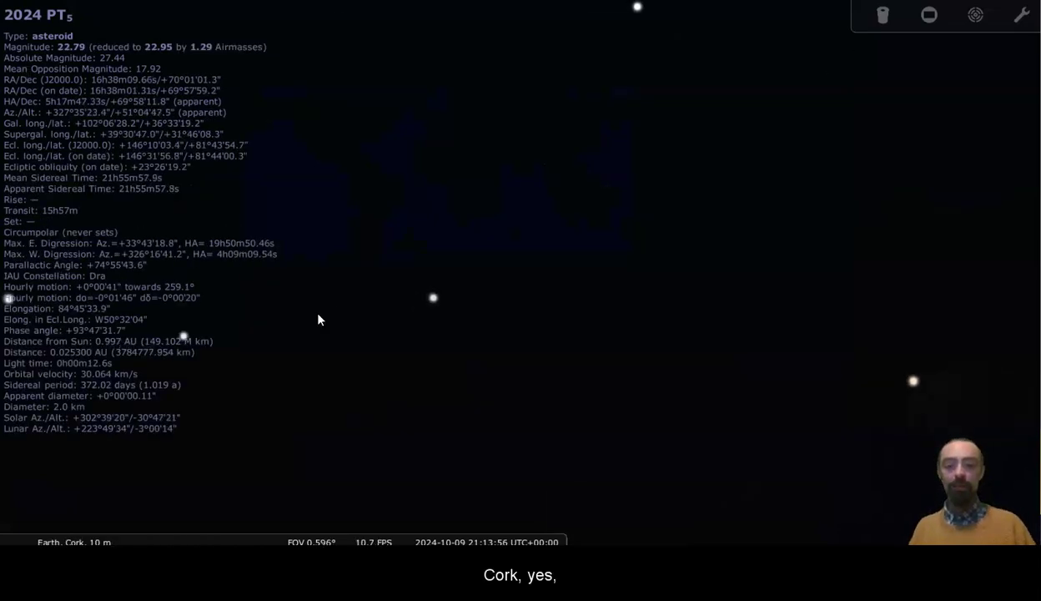
# Zoom out to a wide field and pan toward the west-northwest horizon.
pyautogui.scroll(-10, 318, 320)
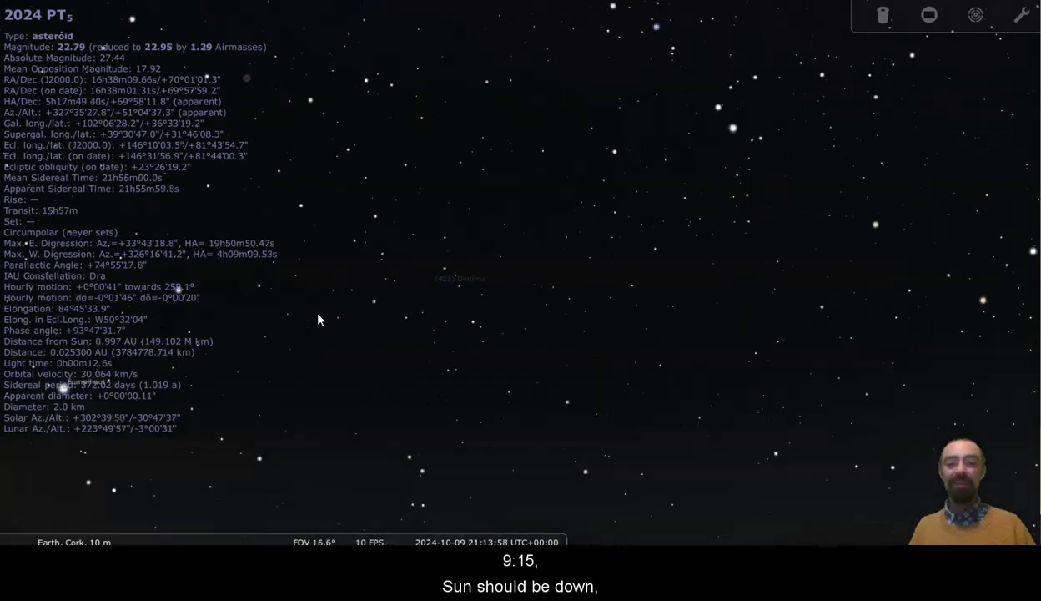
pyautogui.scroll(-10, 318, 320)
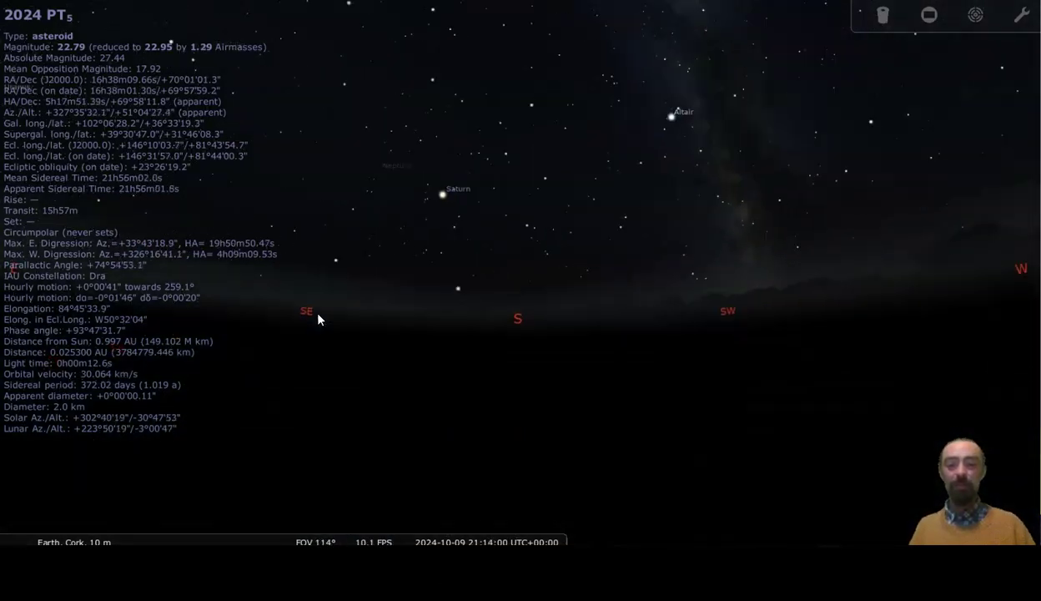
pyautogui.press('Right')
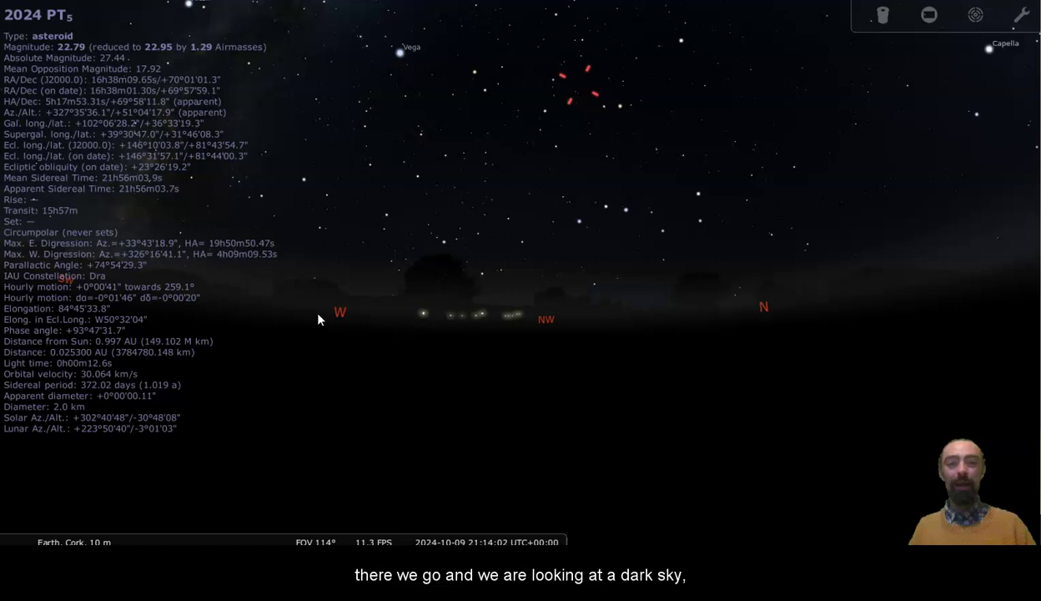
pyautogui.press('Left')
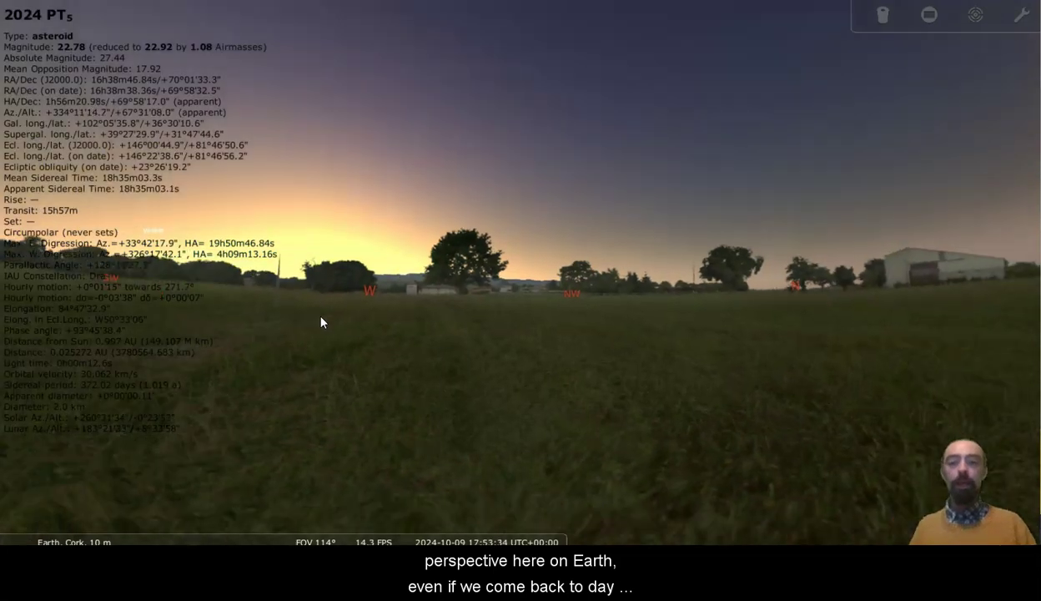
# Turn the view south and up to the asteroid's marker, then run time back and forward around sunset.
pyautogui.press('Left')
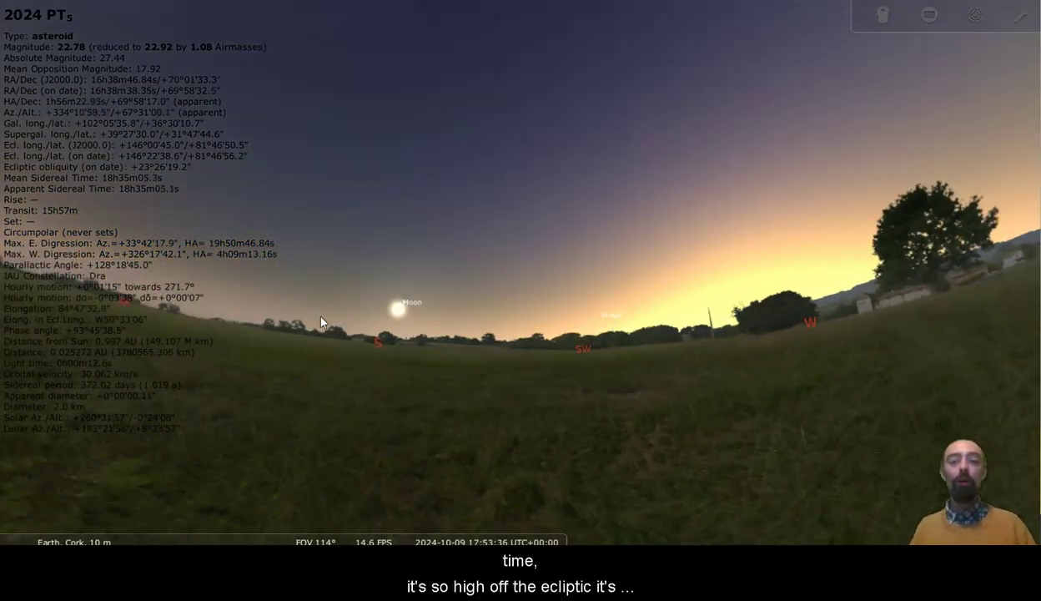
pyautogui.press('Up')
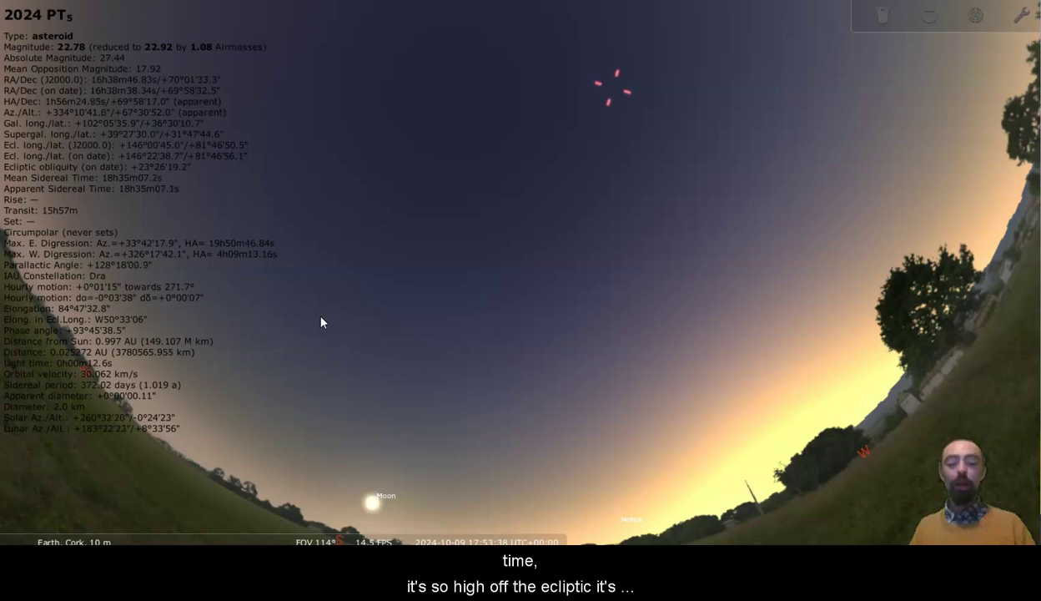
pyautogui.press('j')
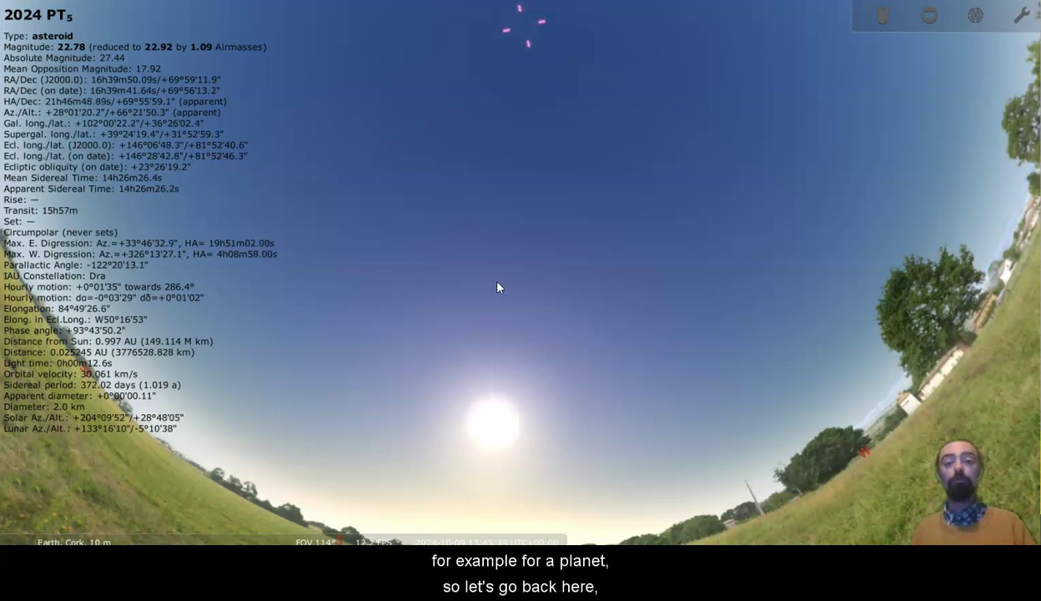
pyautogui.press('l')
pyautogui.press('l')
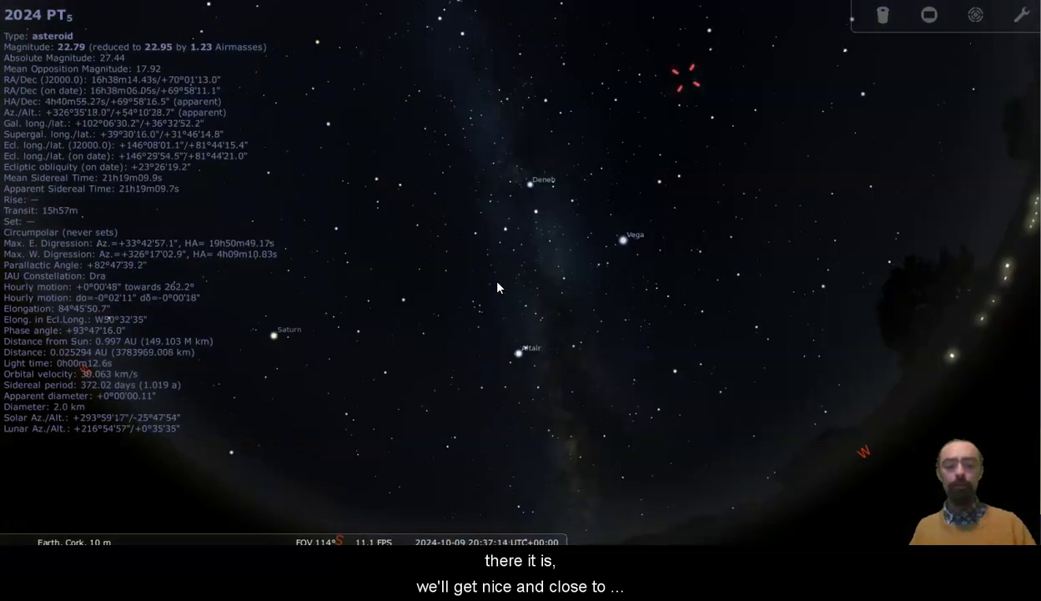
# Run time back and forth with J/L to about 00:41 near midnight.
pyautogui.press('j')
pyautogui.press('j')
pyautogui.press('j')
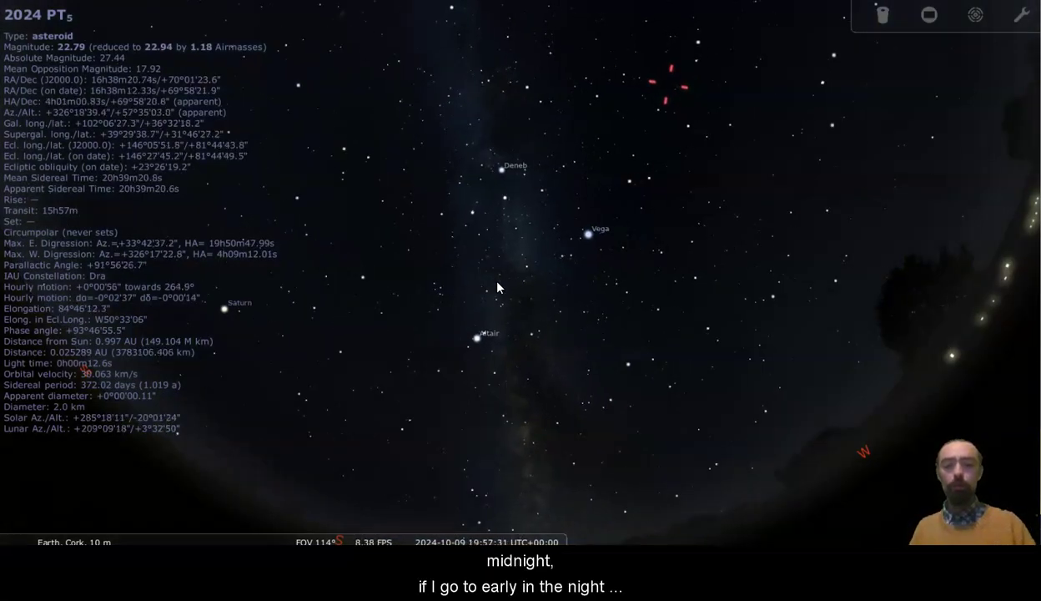
pyautogui.press('l')
pyautogui.press('l')
pyautogui.press('l')
pyautogui.press('l')
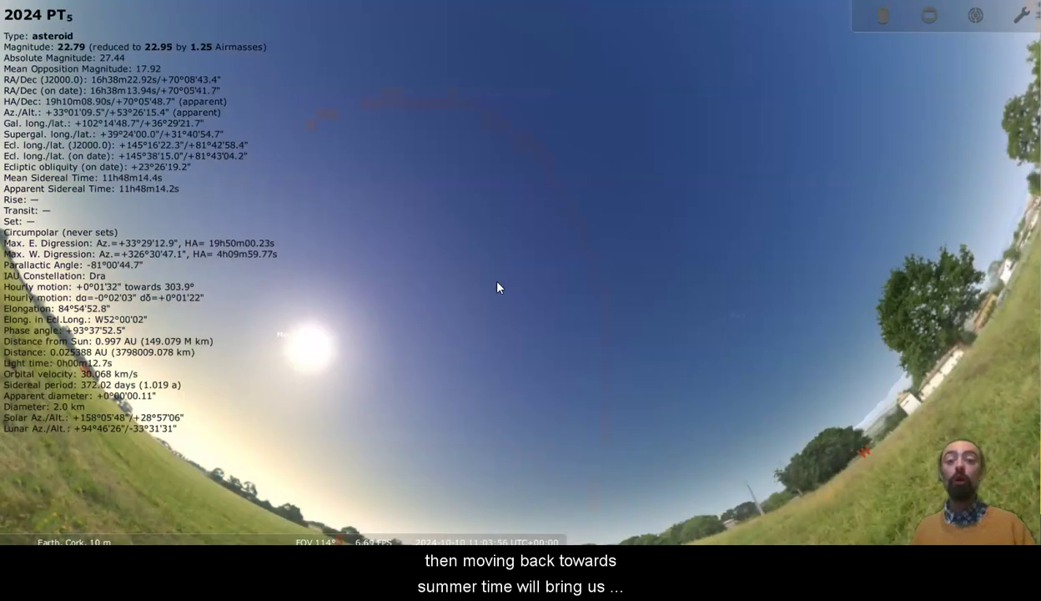
pyautogui.press('j')
pyautogui.press('j')
pyautogui.press('j')
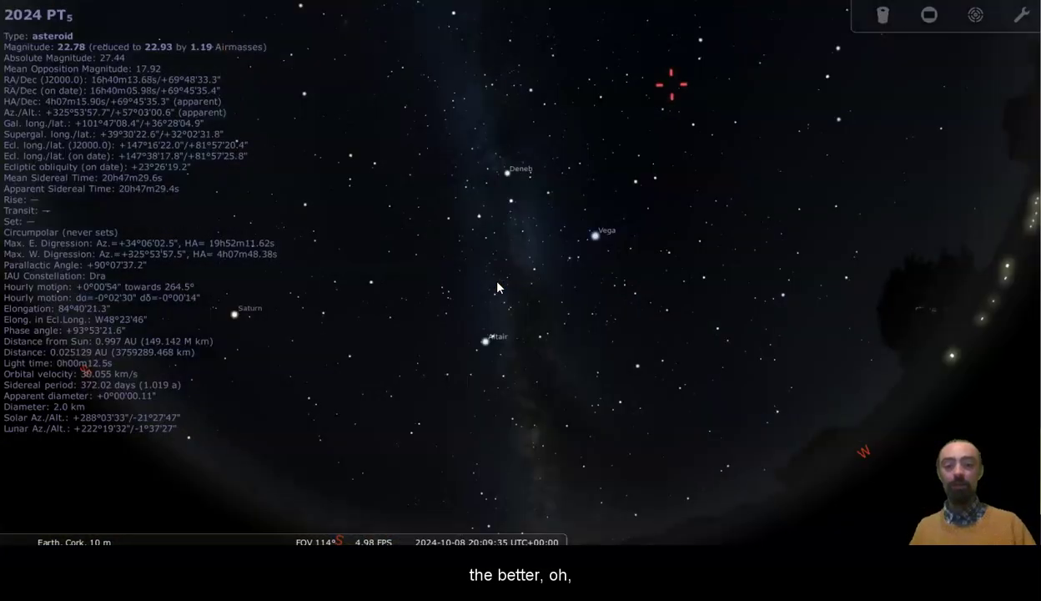
pyautogui.press('j')
pyautogui.press('j')
pyautogui.press('j')
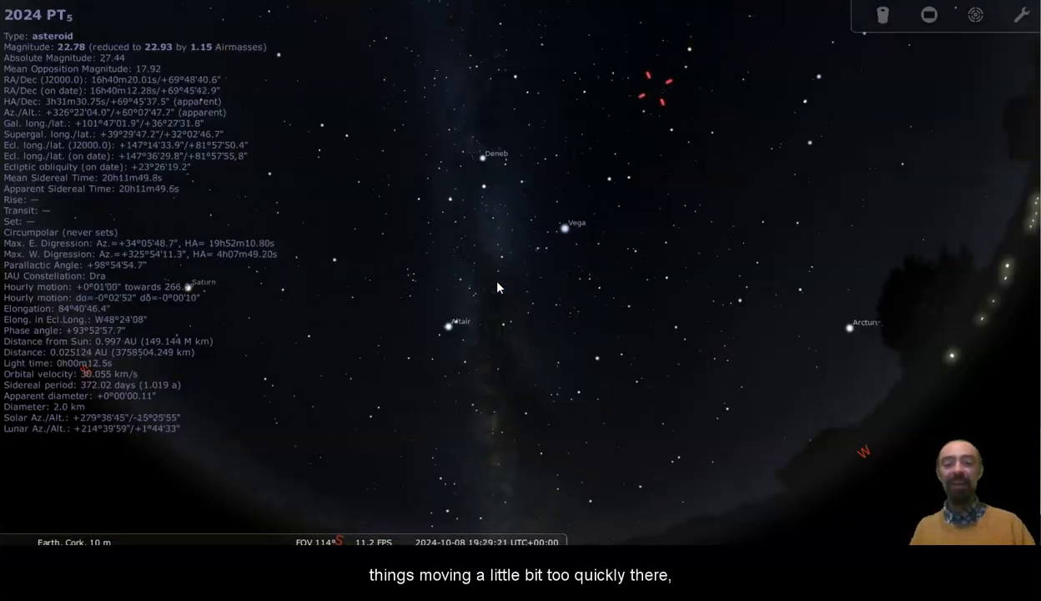
pyautogui.press('8')
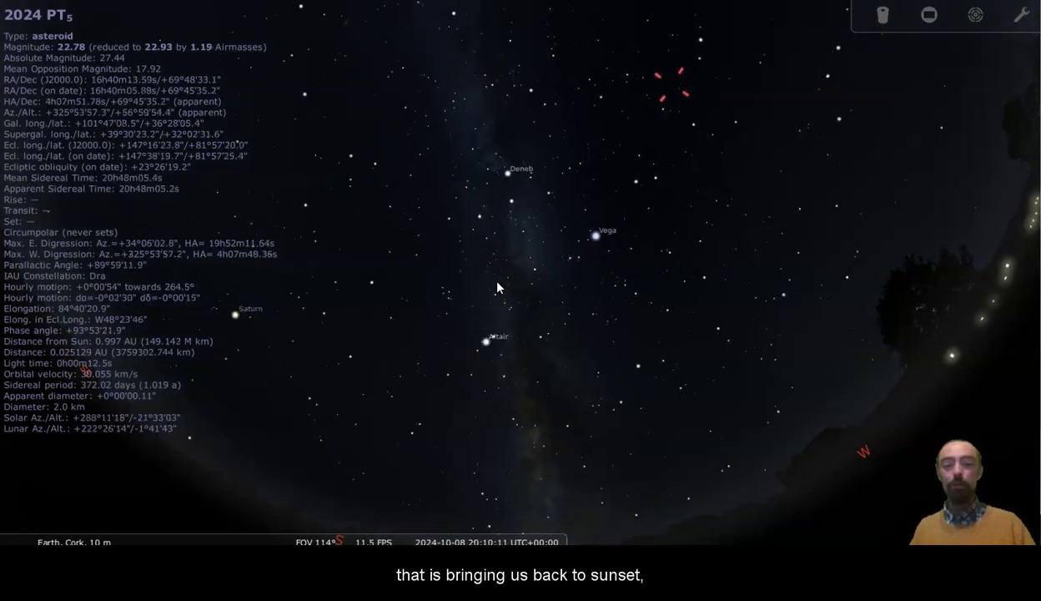
pyautogui.press('l')
pyautogui.press('l')
pyautogui.press('l')
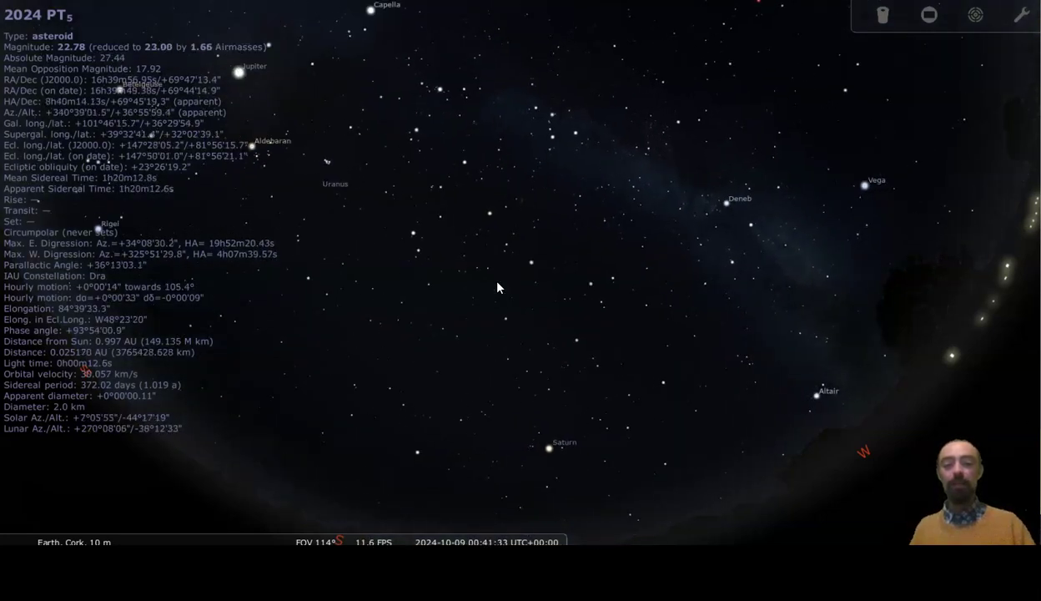
# Widen the field of view, centre 2024 PT5, and step the date back one day.
pyautogui.scroll(-2, 497, 288)
pyautogui.press('space')
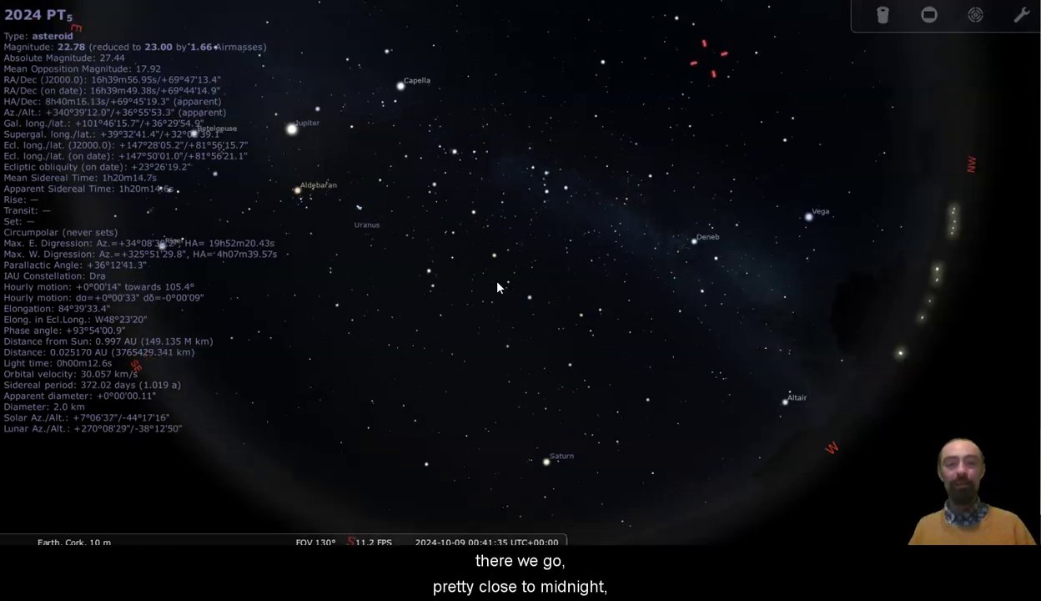
pyautogui.press('-')
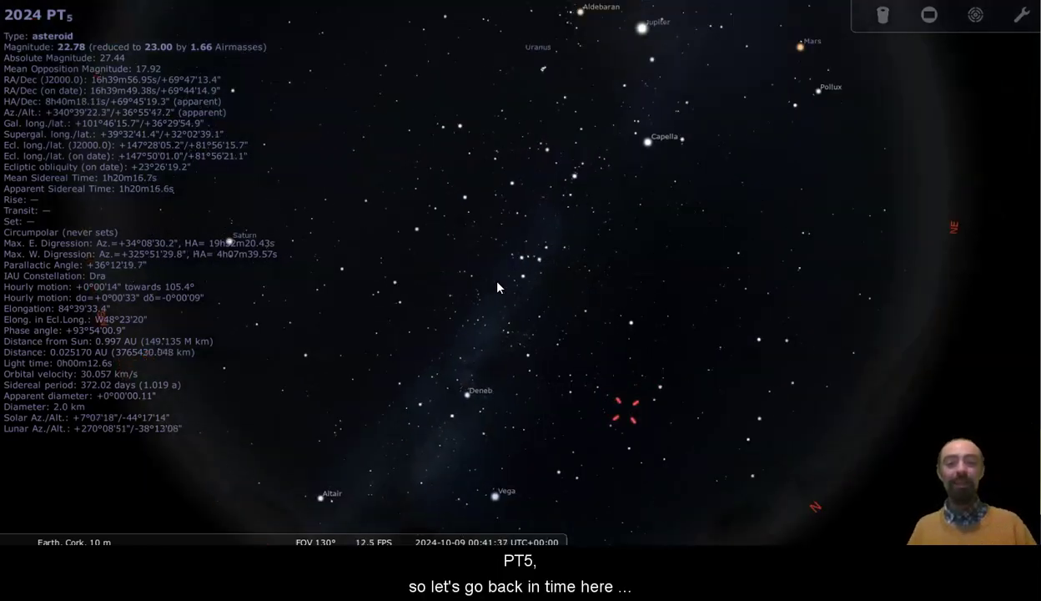
# Step the date to 2024-08-03, closest approach at 0.006674 AU, and centre 2024 PT5.
pyautogui.press('-')
pyautogui.press('-')
pyautogui.press('-')
pyautogui.press('-')
pyautogui.press('-')
pyautogui.press('-')
pyautogui.press('-')
pyautogui.press('-')
pyautogui.press('-')
pyautogui.press('-')
pyautogui.press('-')
pyautogui.press('-')
pyautogui.press('-')
pyautogui.press('-')
pyautogui.press('-')
pyautogui.press('-')
pyautogui.press('-')
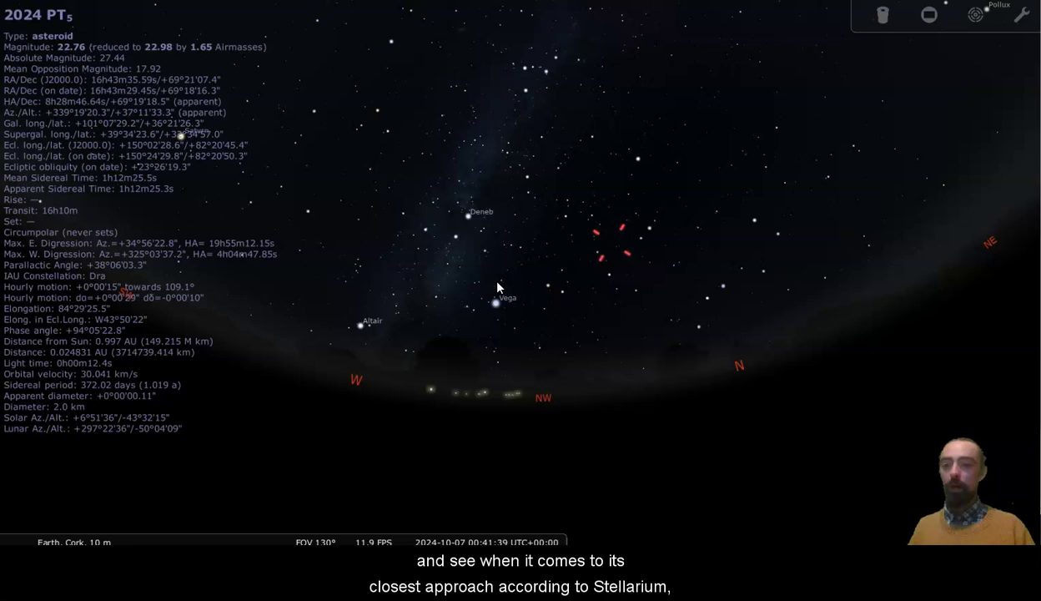
pyautogui.press('-')
pyautogui.press('-')
pyautogui.press('-')
pyautogui.press('-')
pyautogui.press('-')
pyautogui.press('-')
pyautogui.press('-')
pyautogui.press('-')
pyautogui.press('-')
pyautogui.press('-')
pyautogui.press('-')
pyautogui.press('-')
pyautogui.press('-')
pyautogui.press('-')
pyautogui.press('-')
pyautogui.press('-')
pyautogui.press('-')
pyautogui.press('-')
pyautogui.press('-')
pyautogui.press('-')
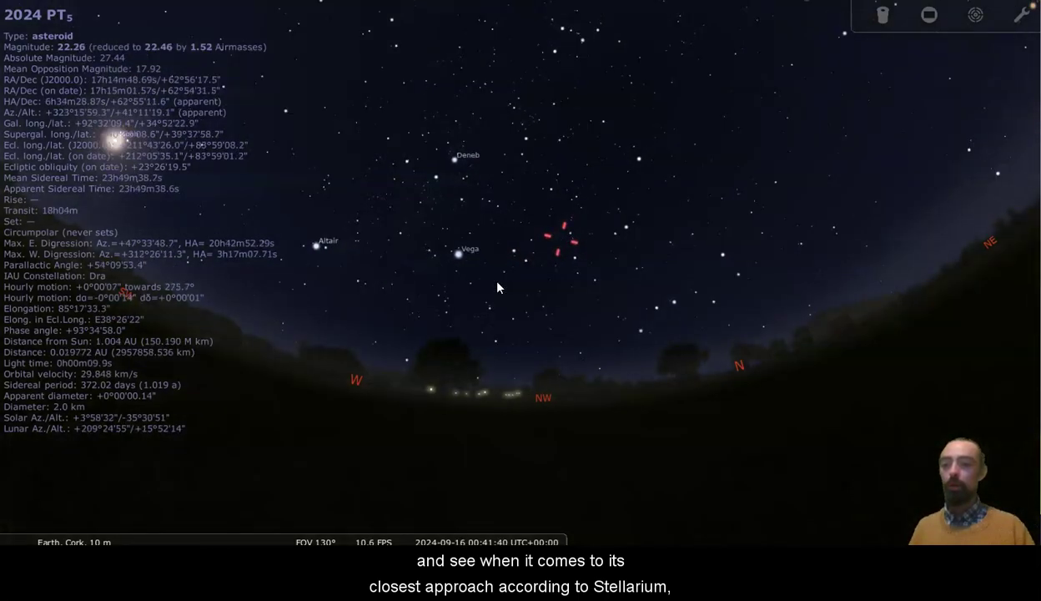
pyautogui.press('-')
pyautogui.press('-')
pyautogui.press('-')
pyautogui.press('-')
pyautogui.press('-')
pyautogui.press('-')
pyautogui.press('-')
pyautogui.press('-')
pyautogui.press('-')
pyautogui.press('-')
pyautogui.press('-')
pyautogui.press('-')
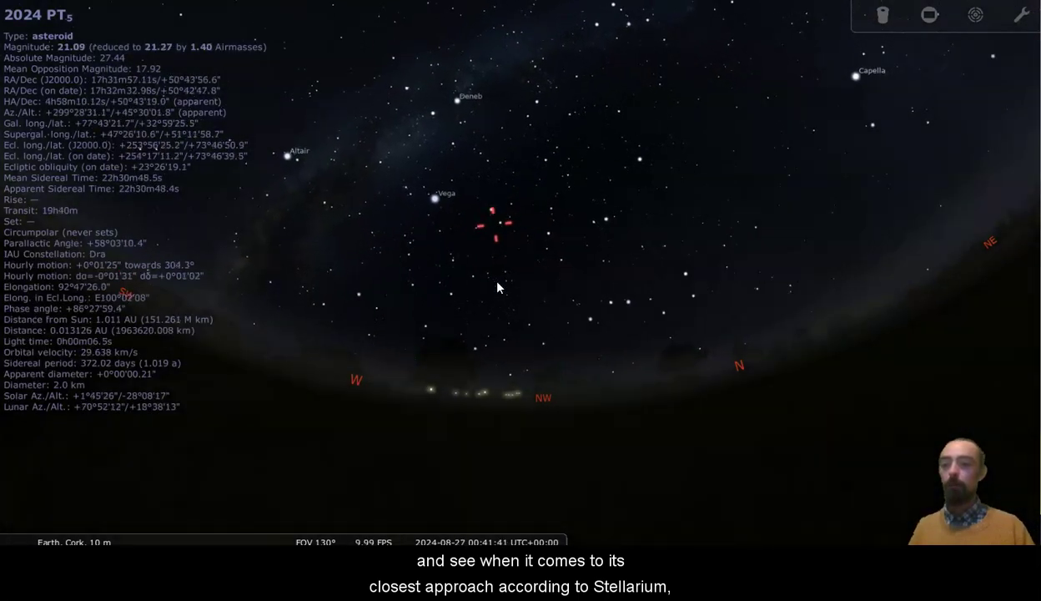
pyautogui.press('-')
pyautogui.press('-')
pyautogui.press('-')
pyautogui.press('-')
pyautogui.press('-')
pyautogui.press('-')
pyautogui.press('-')
pyautogui.press('-')
pyautogui.press('-')
pyautogui.press('-')
pyautogui.press('-')
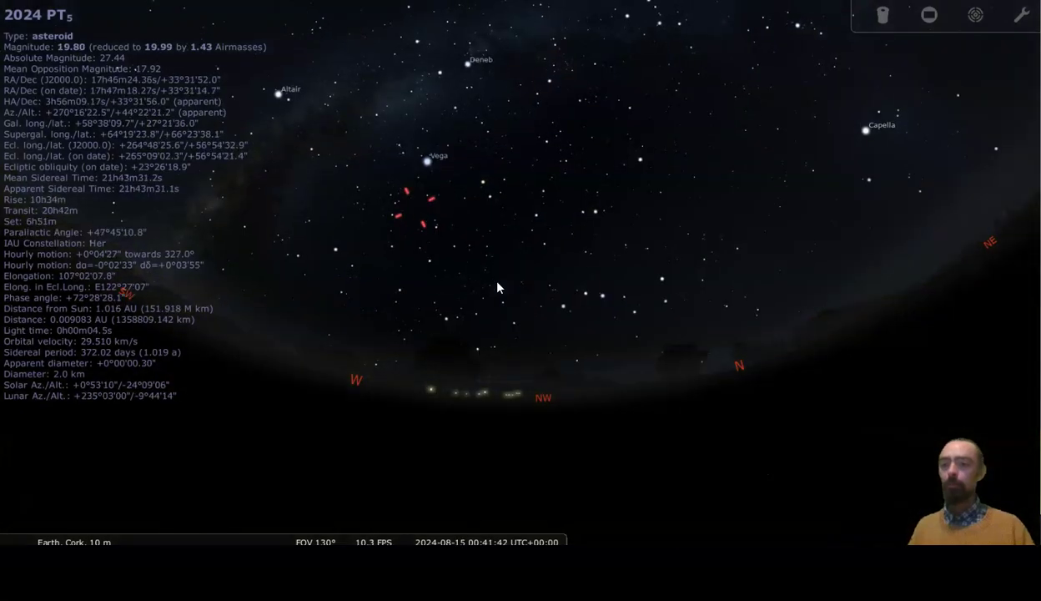
pyautogui.press('-')
pyautogui.press('-')
pyautogui.press('-')
pyautogui.press('-')
pyautogui.press('-')
pyautogui.press('-')
pyautogui.press('-')
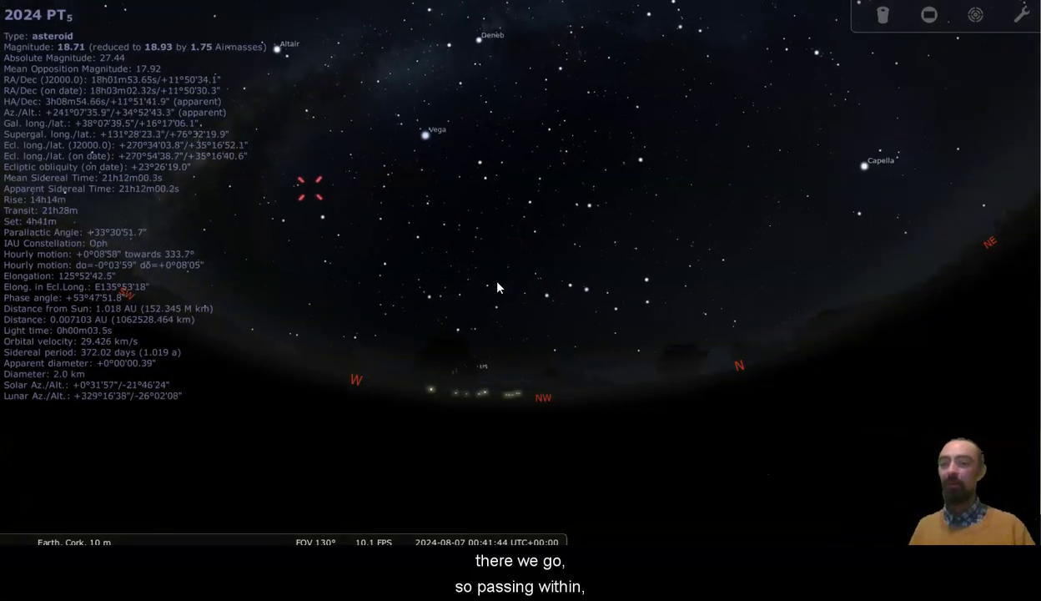
pyautogui.press('-')
pyautogui.press('-')
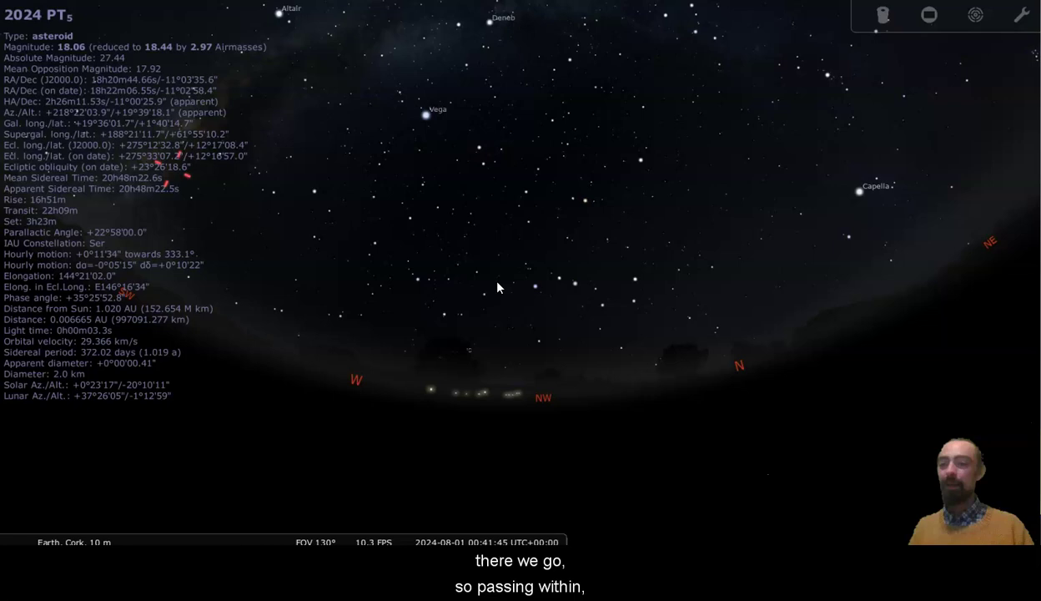
pyautogui.press('=')
pyautogui.press('=')
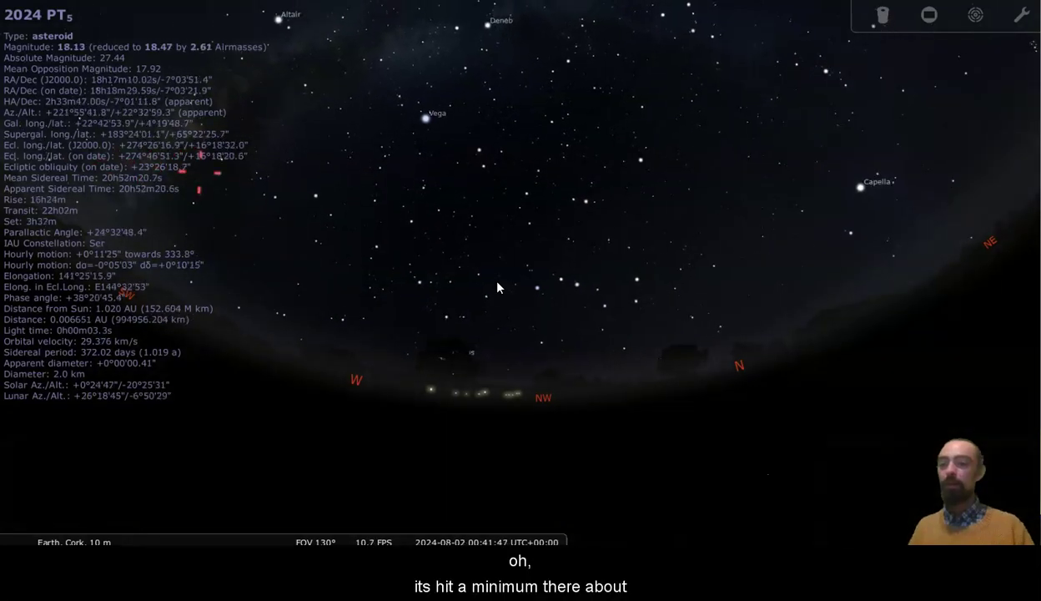
pyautogui.press('=')
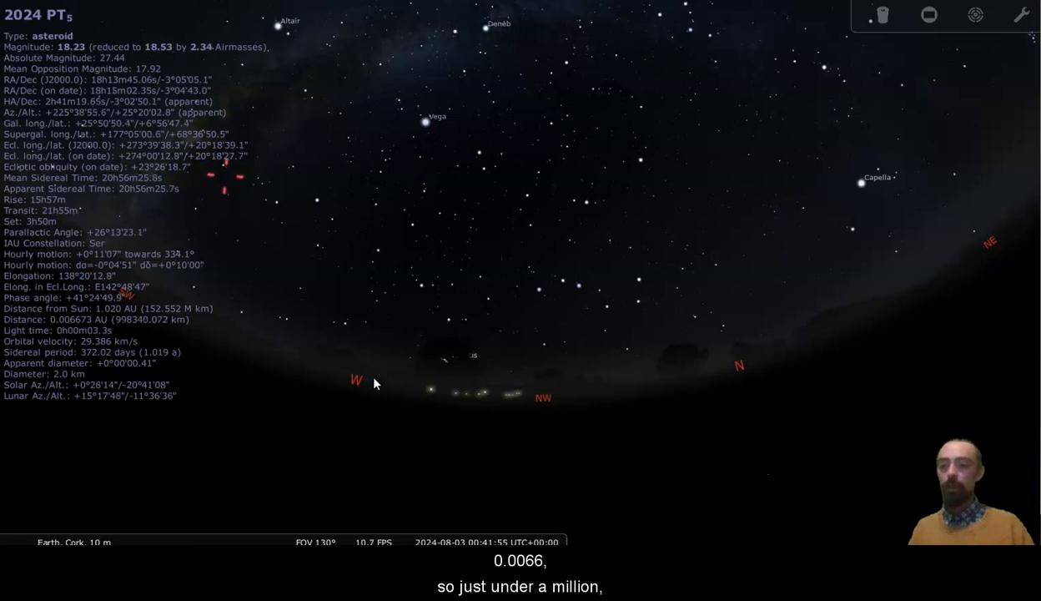
pyautogui.press('space')
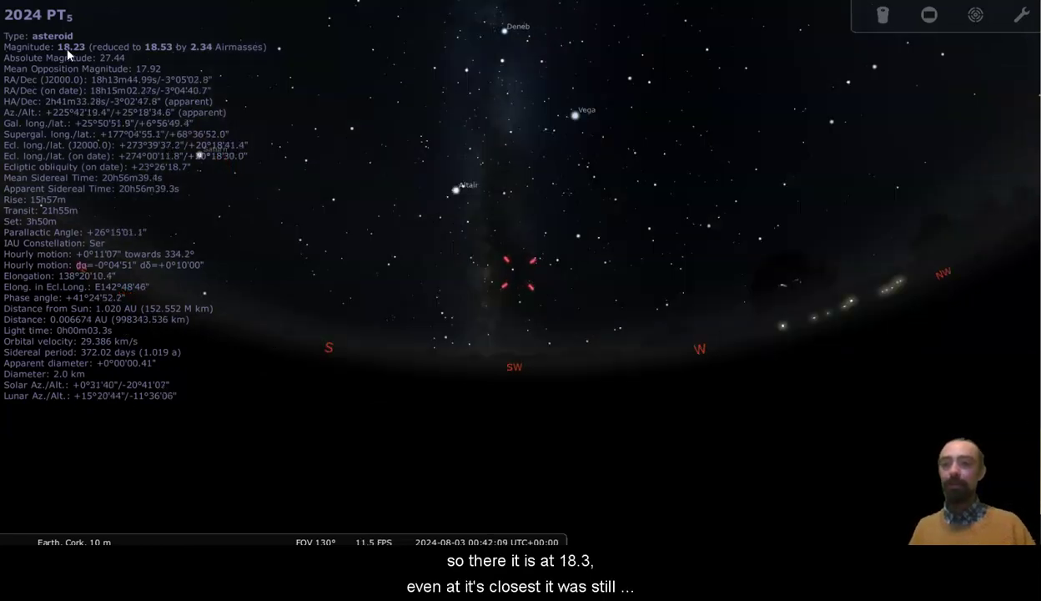
# Zoom in on 2024 PT5 until its rocky, cratered 3D model appears on the orbit line.
pyautogui.scroll(5, 328, 314)
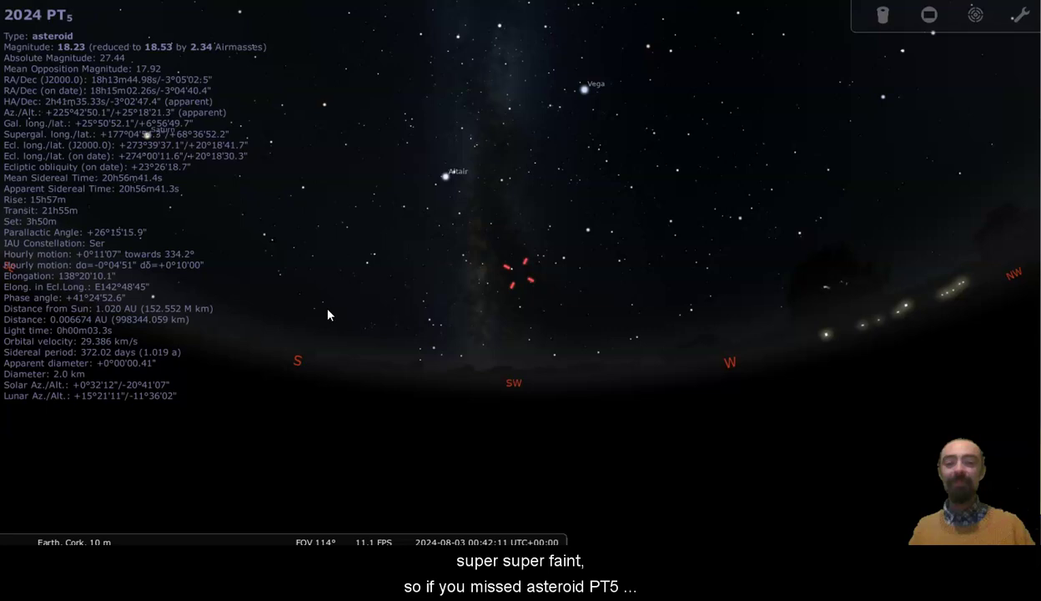
pyautogui.scroll(10, 328, 314)
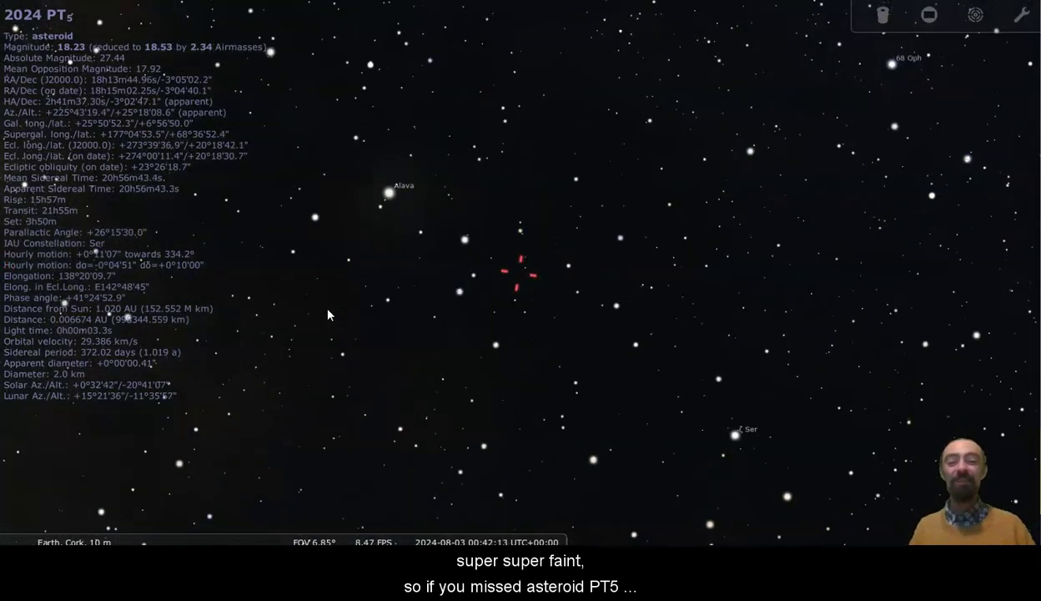
pyautogui.scroll(8, 328, 314)
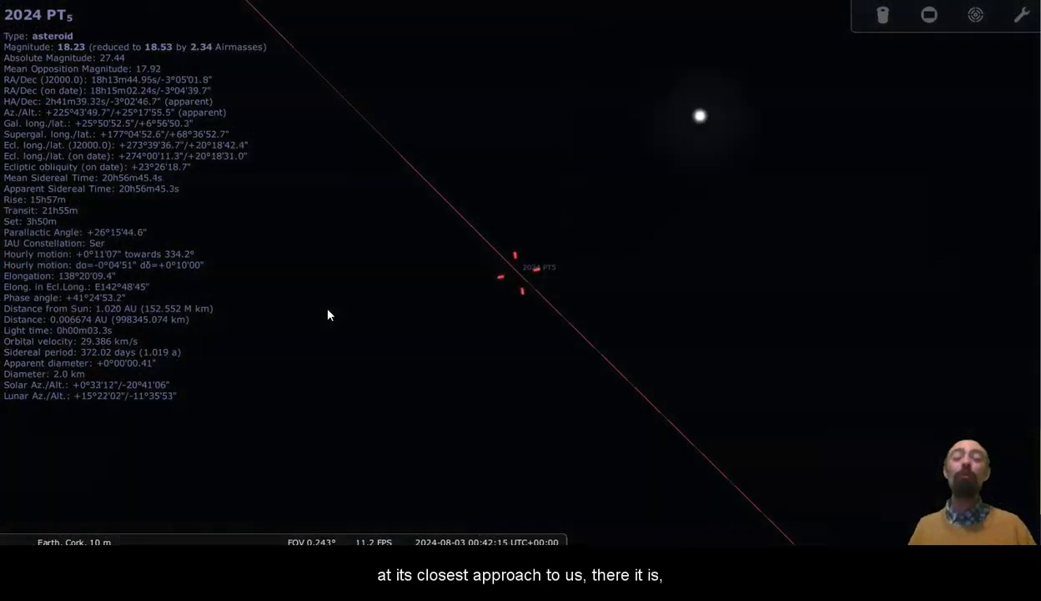
pyautogui.scroll(8, 328, 314)
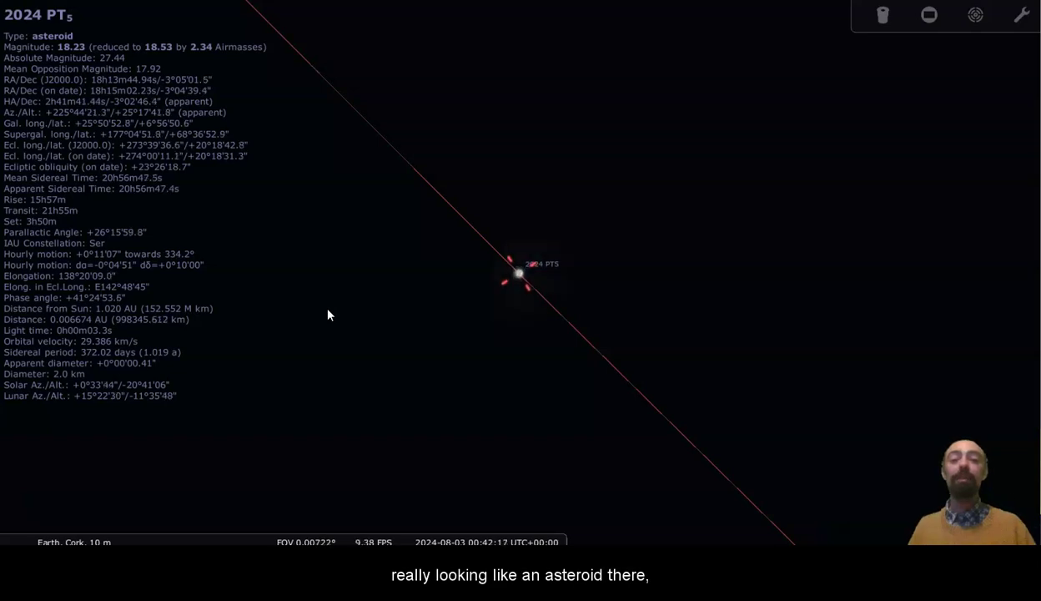
pyautogui.scroll(2, 328, 315)
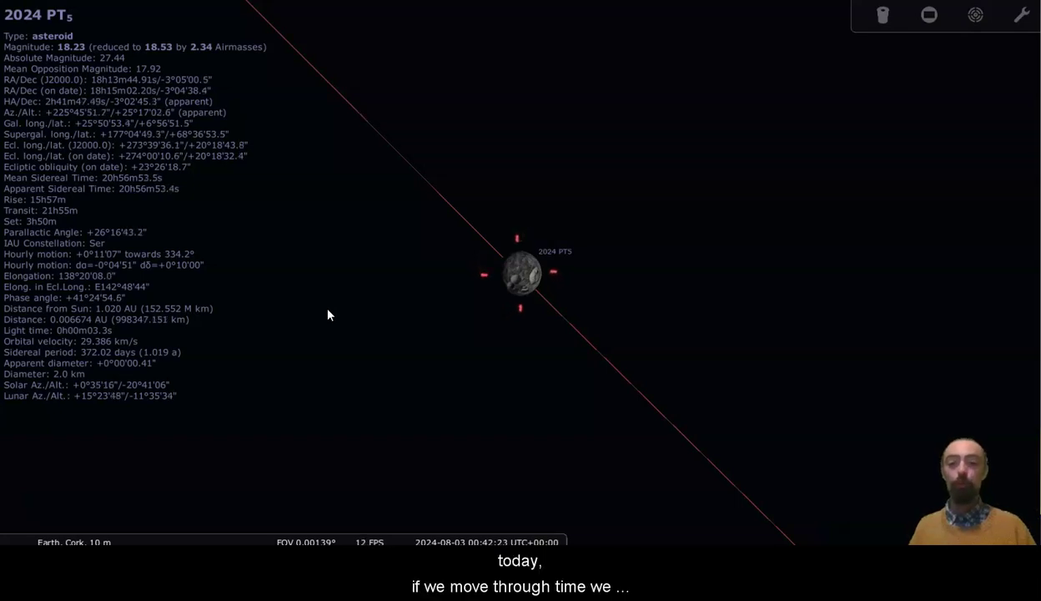
# Advance the date from late August 2024 through December toward January 2025.
pyautogui.press('=')
pyautogui.press('=')
pyautogui.press('=')
pyautogui.press('=')
pyautogui.press('=')
pyautogui.press('=')
pyautogui.press('=')
pyautogui.press('=')
pyautogui.press('=')
pyautogui.press('=')
pyautogui.press('=')
pyautogui.press('=')
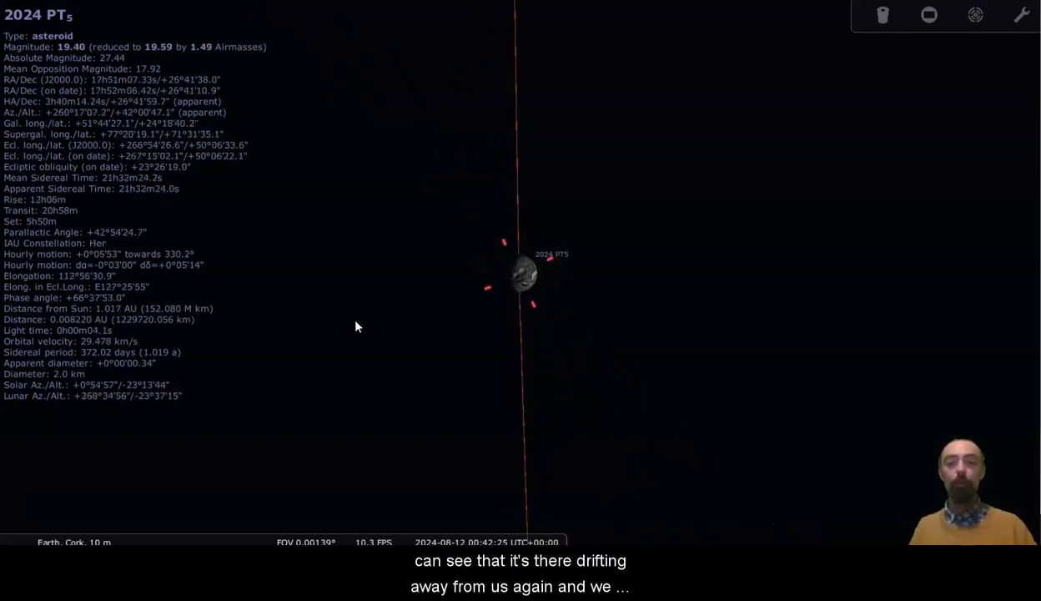
pyautogui.press('=')
pyautogui.press('=')
pyautogui.press('=')
pyautogui.press('=')
pyautogui.press('=')
pyautogui.press('=')
pyautogui.press('=')
pyautogui.press('=')
pyautogui.press('=')
pyautogui.press('=')
pyautogui.press('=')
pyautogui.press('=')
pyautogui.press('=')
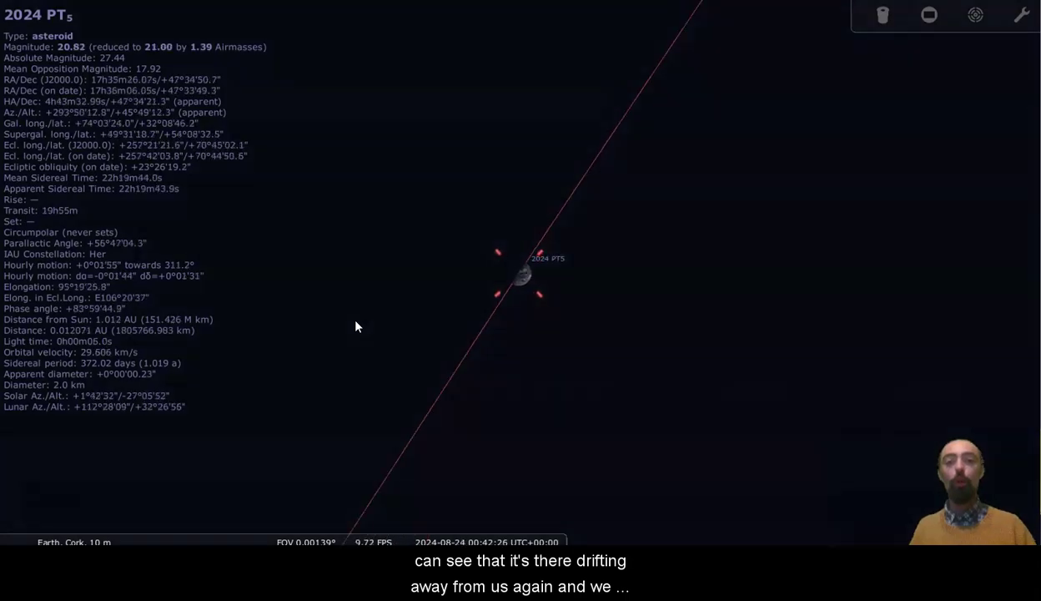
pyautogui.press('=')
pyautogui.press('=')
pyautogui.press('=')
pyautogui.press('=')
pyautogui.press('=')
pyautogui.press('=')
pyautogui.press('=')
pyautogui.press('=')
pyautogui.press('=')
pyautogui.press('=')
pyautogui.press('=')
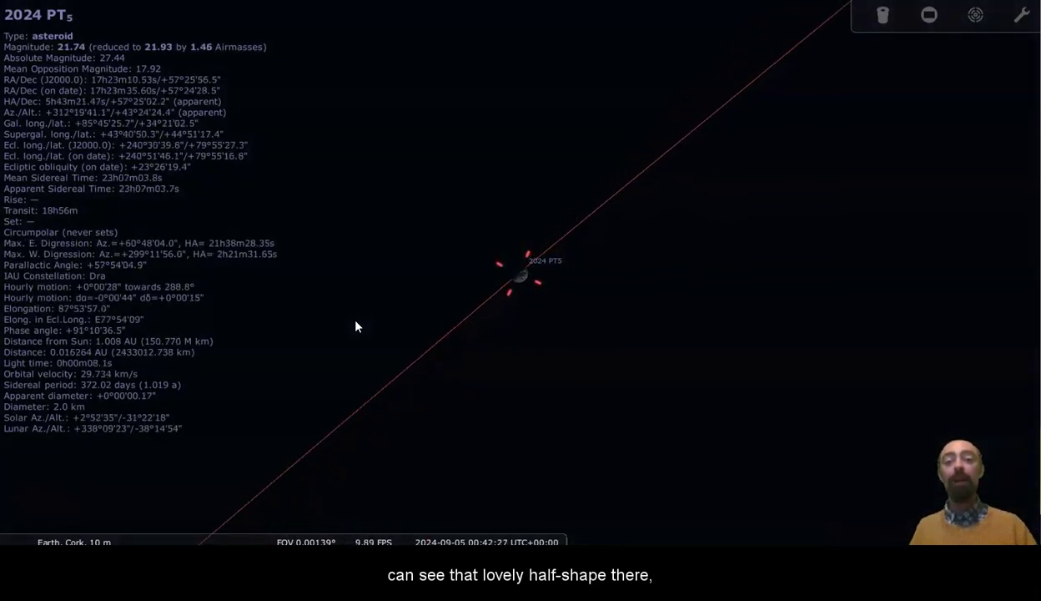
pyautogui.press('=')
pyautogui.press('=')
pyautogui.press('=')
pyautogui.press('=')
pyautogui.press('=')
pyautogui.press('=')
pyautogui.press('=')
pyautogui.press('=')
pyautogui.press('=')
pyautogui.press('=')
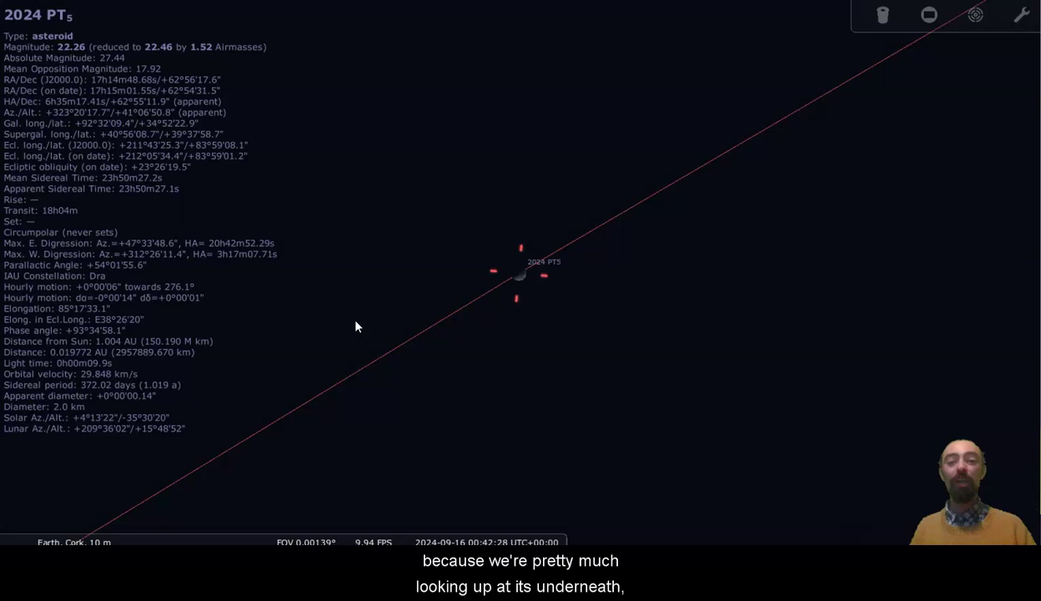
pyautogui.press('=')
pyautogui.press('=')
pyautogui.press('=')
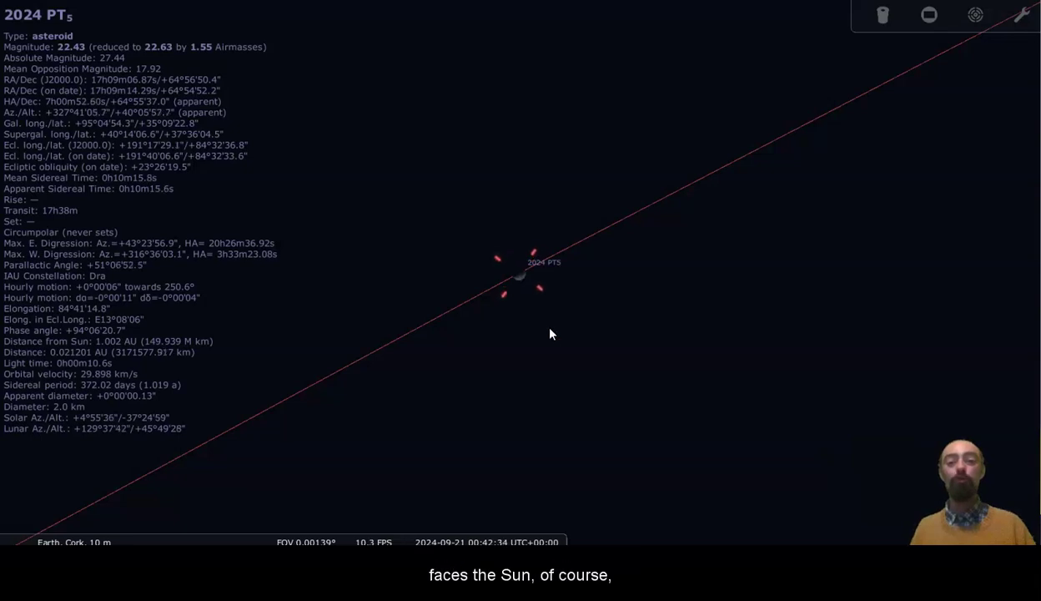
pyautogui.press('=')
pyautogui.press('=')
pyautogui.press('=')
pyautogui.press('=')
pyautogui.press('=')
pyautogui.press('=')
pyautogui.press('=')
pyautogui.press('=')
pyautogui.press('=')
pyautogui.press('=')
pyautogui.press('=')
pyautogui.press('=')
pyautogui.press('=')
pyautogui.press('=')
pyautogui.press('=')
pyautogui.press('=')
pyautogui.press('=')
pyautogui.press('=')
pyautogui.press('=')
pyautogui.press('=')
pyautogui.press('=')
pyautogui.press('=')
pyautogui.press('=')
pyautogui.press('=')
pyautogui.press('=')
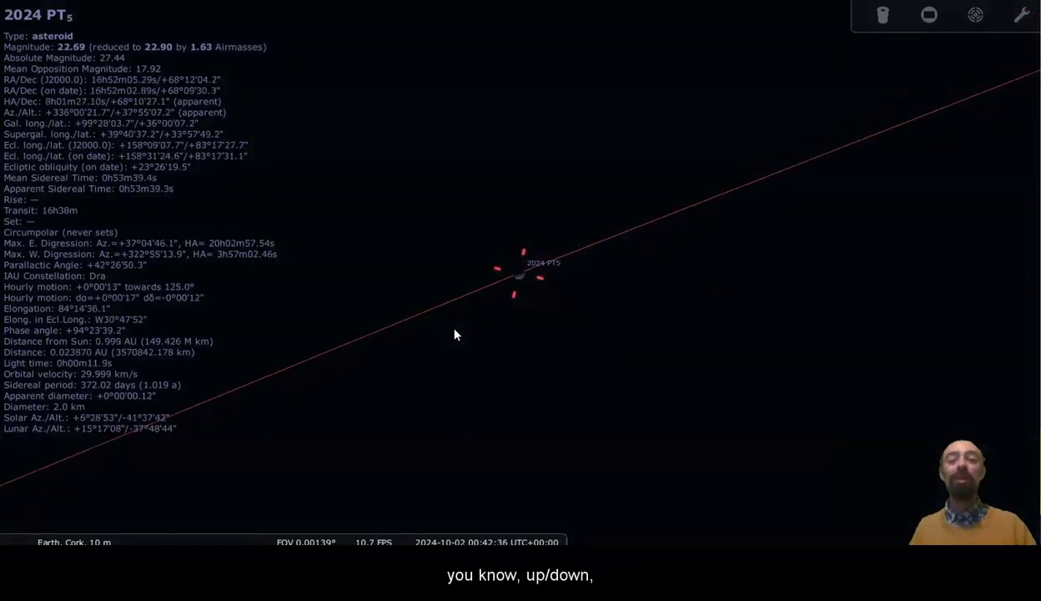
pyautogui.press('=')
pyautogui.press('=')
pyautogui.press('=')
pyautogui.press('=')
pyautogui.press('=')
pyautogui.press('=')
pyautogui.press('=')
pyautogui.press('=')
pyautogui.press('=')
pyautogui.press('=')
pyautogui.press('=')
pyautogui.press('=')
pyautogui.press('=')
pyautogui.press('=')
pyautogui.press('=')
pyautogui.press('=')
pyautogui.press('=')
pyautogui.press('=')
pyautogui.press('=')
pyautogui.press('=')
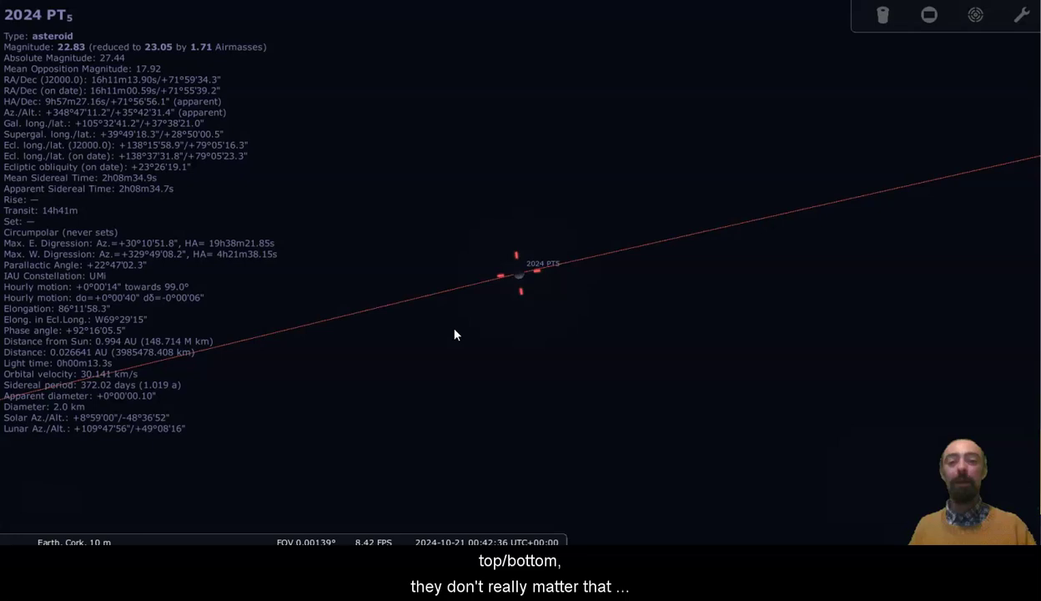
pyautogui.press('=')
pyautogui.press('=')
pyautogui.press('=')
pyautogui.press('=')
pyautogui.press('=')
pyautogui.press('=')
pyautogui.press('=')
pyautogui.press('=')
pyautogui.press('=')
pyautogui.press('=')
pyautogui.press('=')
pyautogui.press('=')
pyautogui.press('=')
pyautogui.press('=')
pyautogui.press('=')
pyautogui.press('=')
pyautogui.press('=')
pyautogui.press('=')
pyautogui.press('=')
pyautogui.press('=')
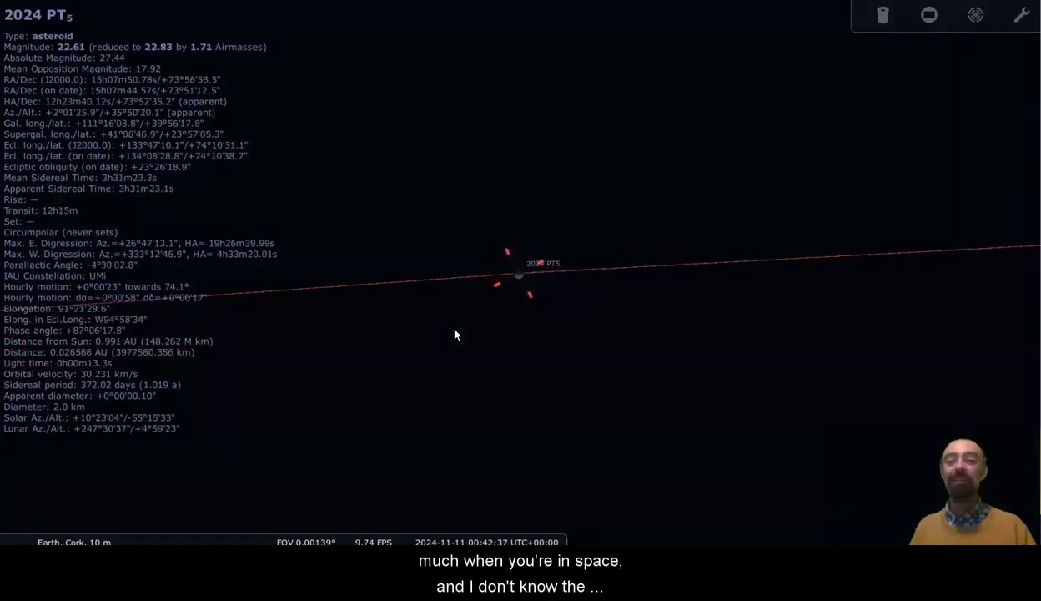
pyautogui.press('=')
pyautogui.press('=')
pyautogui.press('=')
pyautogui.press('=')
pyautogui.press('=')
pyautogui.press('=')
pyautogui.press('=')
pyautogui.press('=')
pyautogui.press('=')
pyautogui.press('=')
pyautogui.press('=')
pyautogui.press('=')
pyautogui.press('=')
pyautogui.press('=')
pyautogui.press('=')
pyautogui.press('=')
pyautogui.press('=')
pyautogui.press('=')
pyautogui.press('=')
pyautogui.press('=')
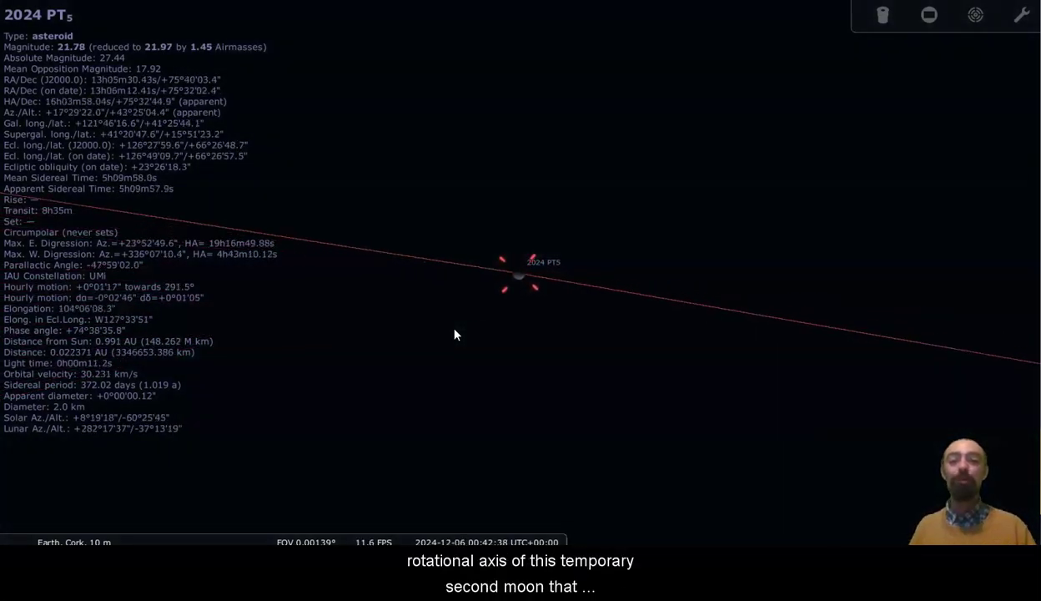
pyautogui.press('=')
pyautogui.press('=')
pyautogui.press('=')
pyautogui.press('=')
pyautogui.press('=')
pyautogui.press('=')
pyautogui.press('=')
pyautogui.press('=')
pyautogui.press('=')
pyautogui.press('=')
pyautogui.press('=')
pyautogui.press('=')
pyautogui.press('=')
pyautogui.press('=')
pyautogui.press('=')
pyautogui.press('=')
pyautogui.press('=')
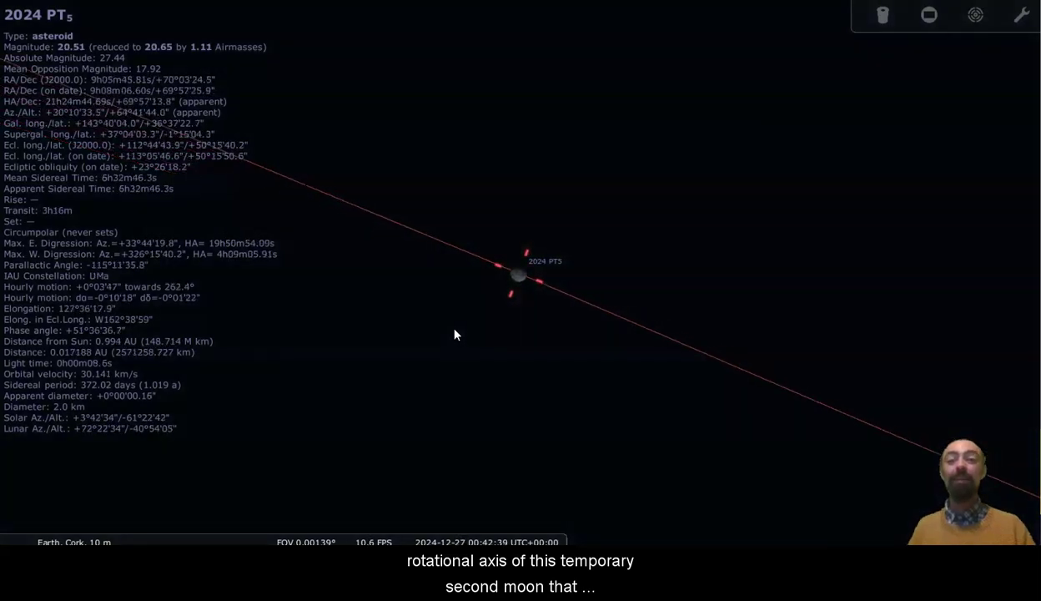
# Nudge the date back and forth to find the 0.015790 AU minimum on 2025-01-08.
pyautogui.press('-')
pyautogui.press('-')
pyautogui.press('-')
pyautogui.press('-')
pyautogui.press('-')
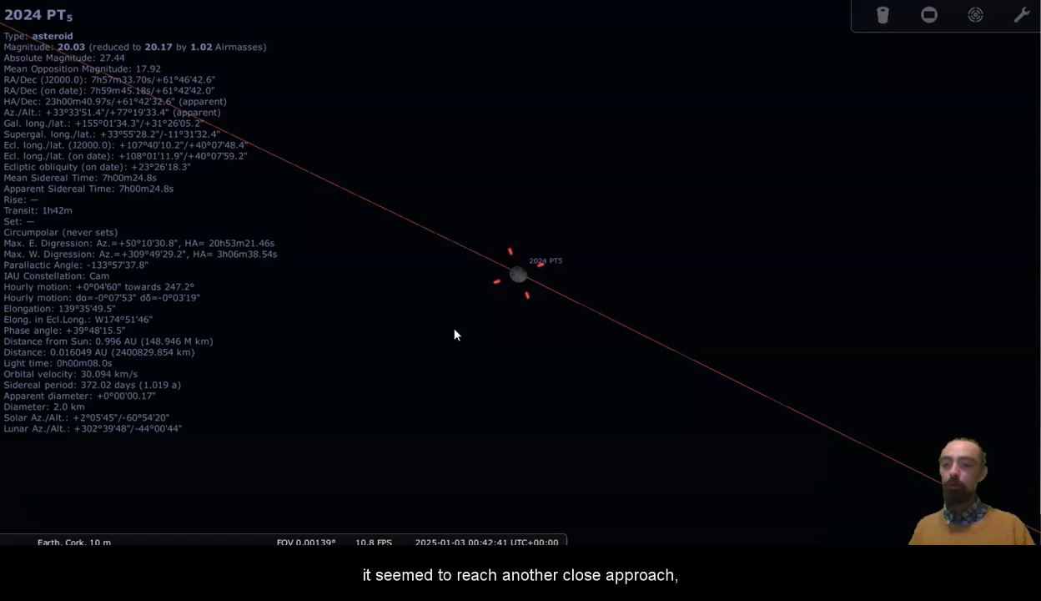
pyautogui.press('-')
pyautogui.press('-')
pyautogui.press('-')
pyautogui.press('-')
pyautogui.press('-')
pyautogui.press('-')
pyautogui.press('-')
pyautogui.press('-')
pyautogui.press('-')
pyautogui.press('-')
pyautogui.press('-')
pyautogui.press('-')
pyautogui.press('-')
pyautogui.press('-')
pyautogui.press('-')
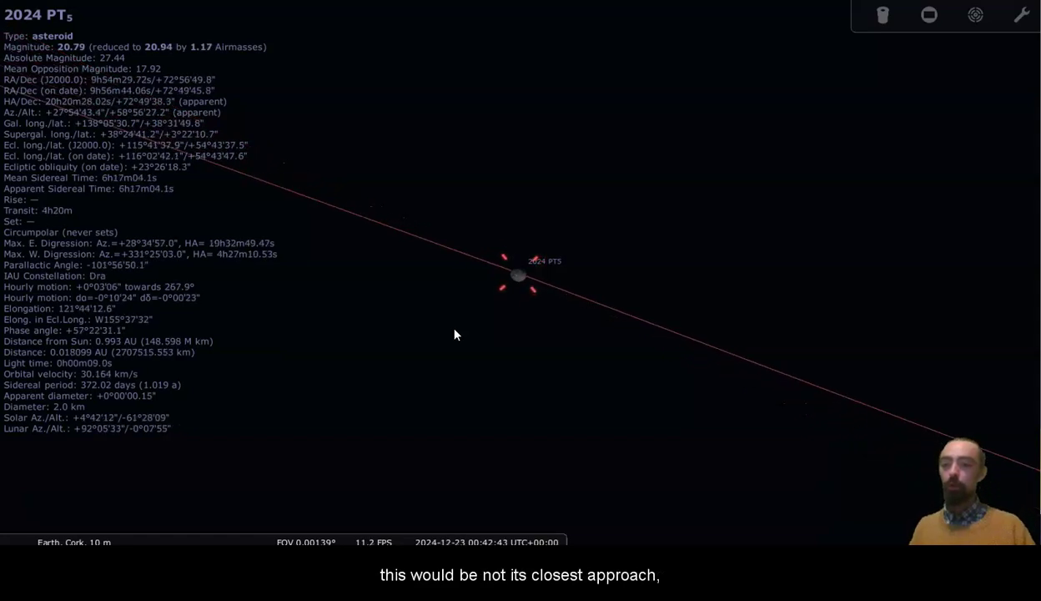
pyautogui.press('=')
pyautogui.press('=')
pyautogui.press('=')
pyautogui.press('=')
pyautogui.press('=')
pyautogui.press('=')
pyautogui.press('=')
pyautogui.press('=')
pyautogui.press('=')
pyautogui.press('=')
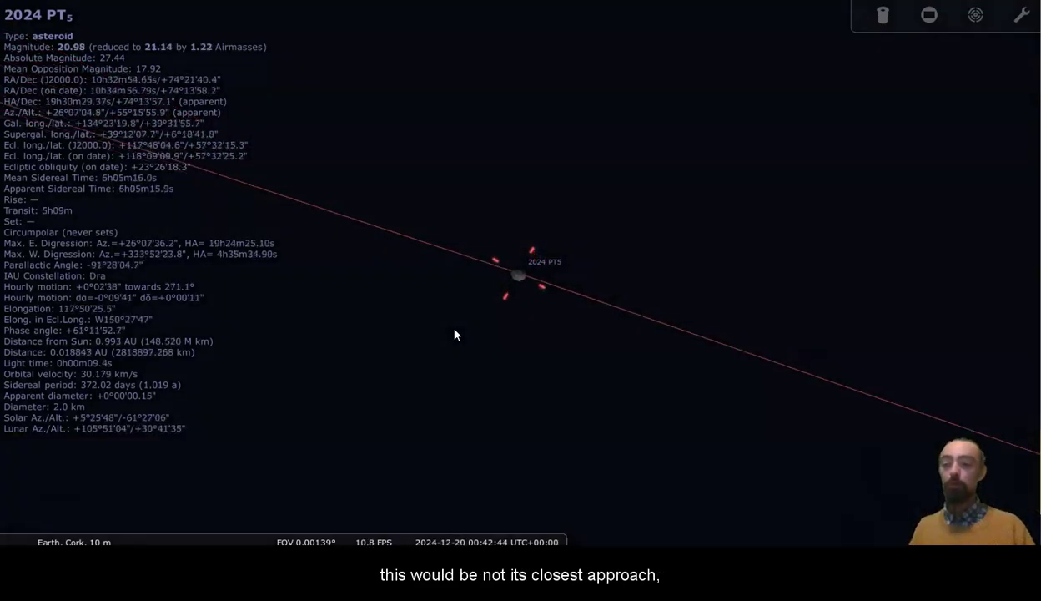
pyautogui.press('=')
pyautogui.press('=')
pyautogui.press('=')
pyautogui.press('=')
pyautogui.press('=')
pyautogui.press('=')
pyautogui.press('=')
pyautogui.press('=')
pyautogui.press('=')
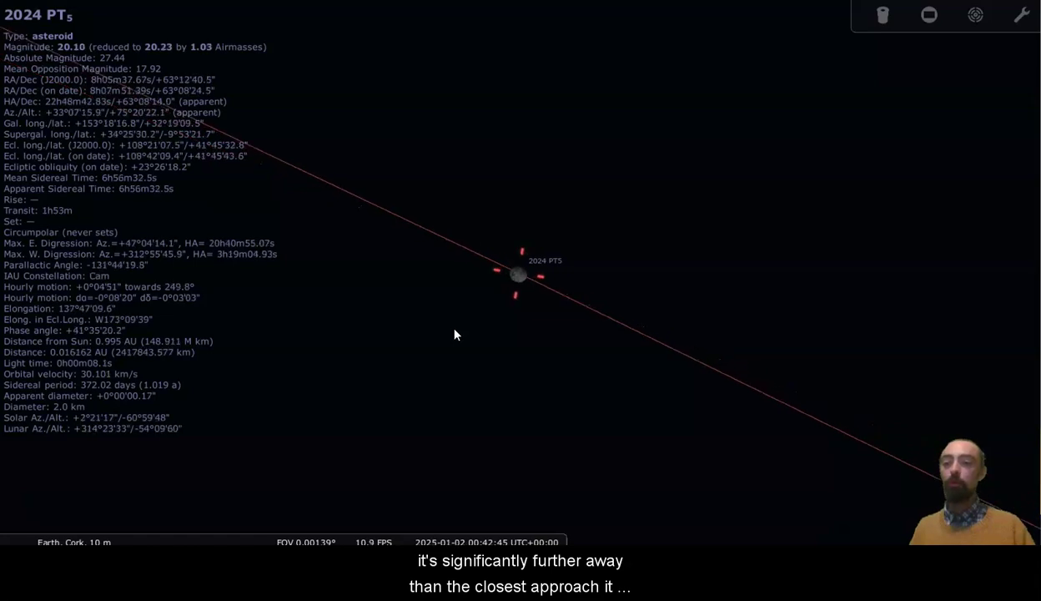
pyautogui.press('=')
pyautogui.press('=')
pyautogui.press('=')
pyautogui.press('=')
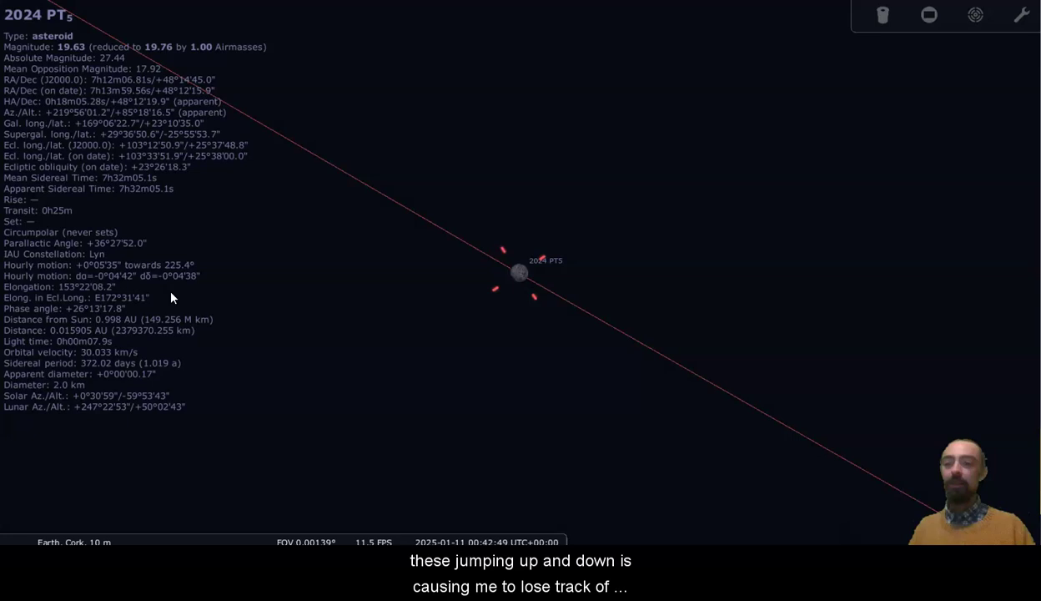
pyautogui.press('-')
pyautogui.press('-')
pyautogui.press('-')
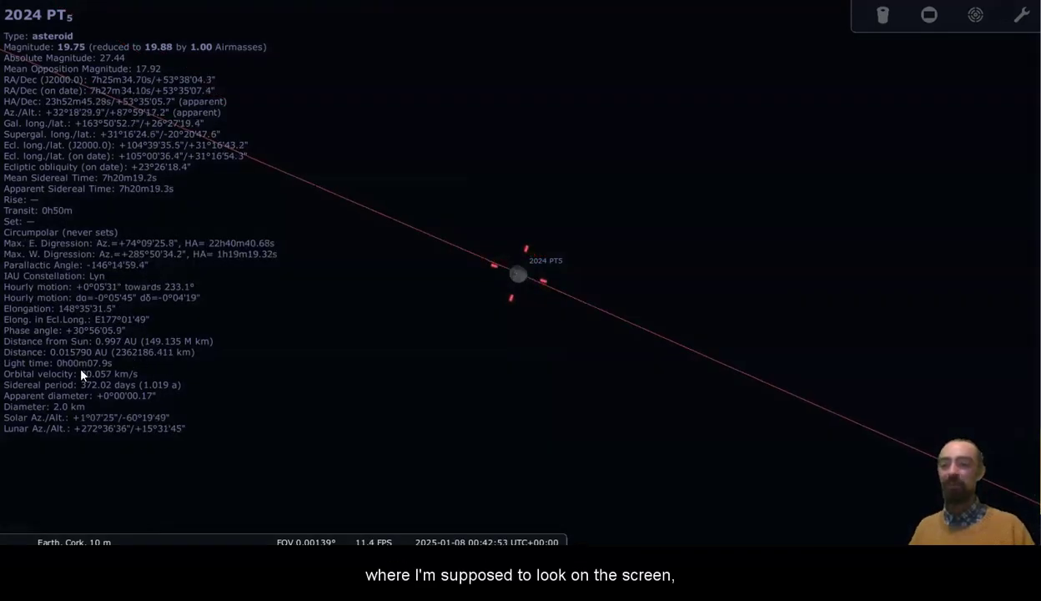
pyautogui.press('=')
pyautogui.press('=')
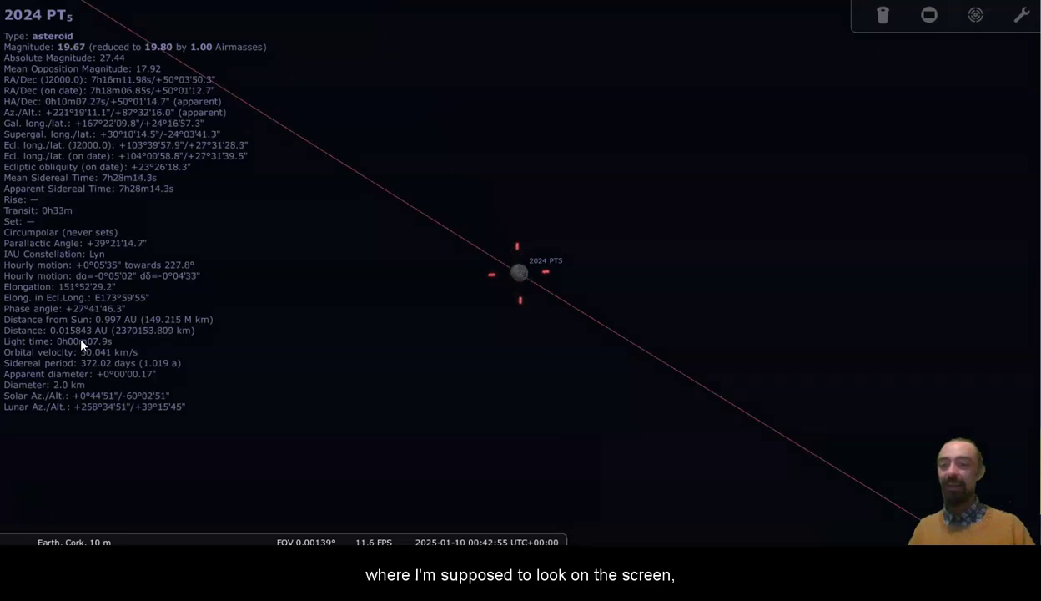
pyautogui.press('-')
pyautogui.press('-')
pyautogui.press('-')
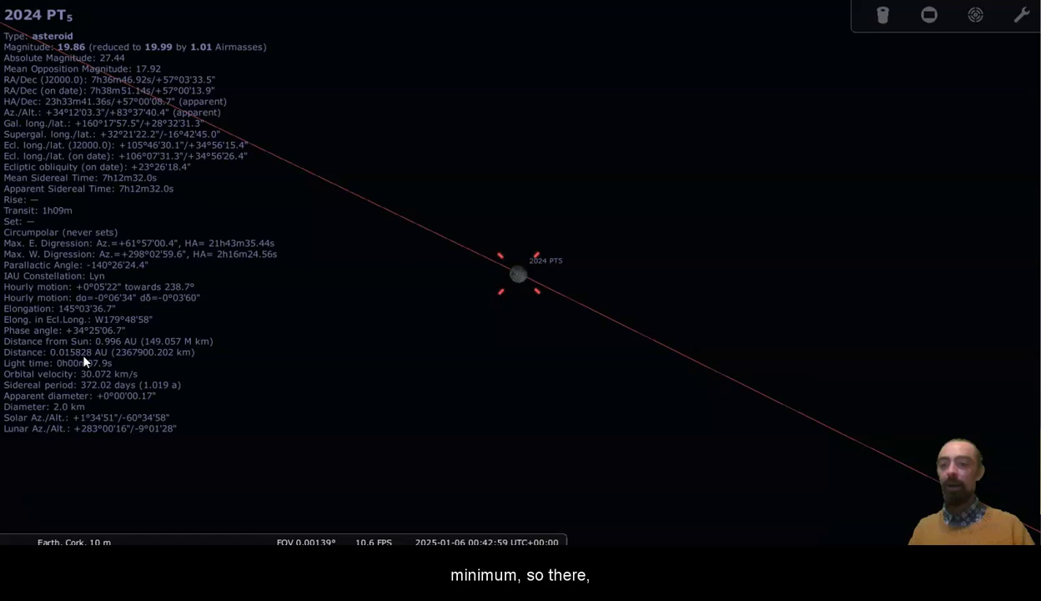
pyautogui.press('=')
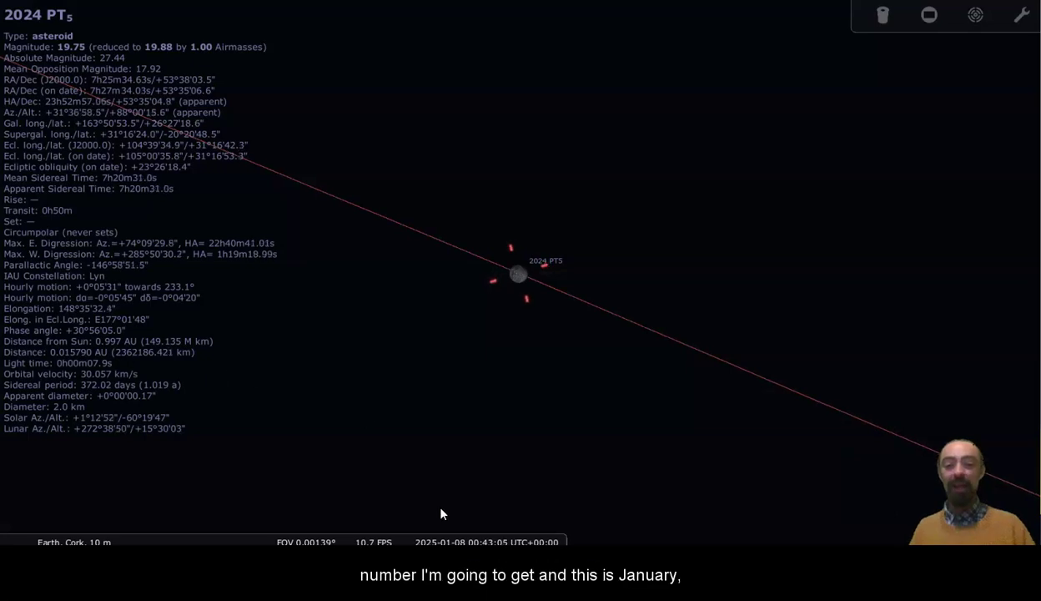
# Step the date back from 2025-01-08 to 2024-10-17, with 2024 PT5 at 0.026262 AU.
pyautogui.moveTo(463, 542)
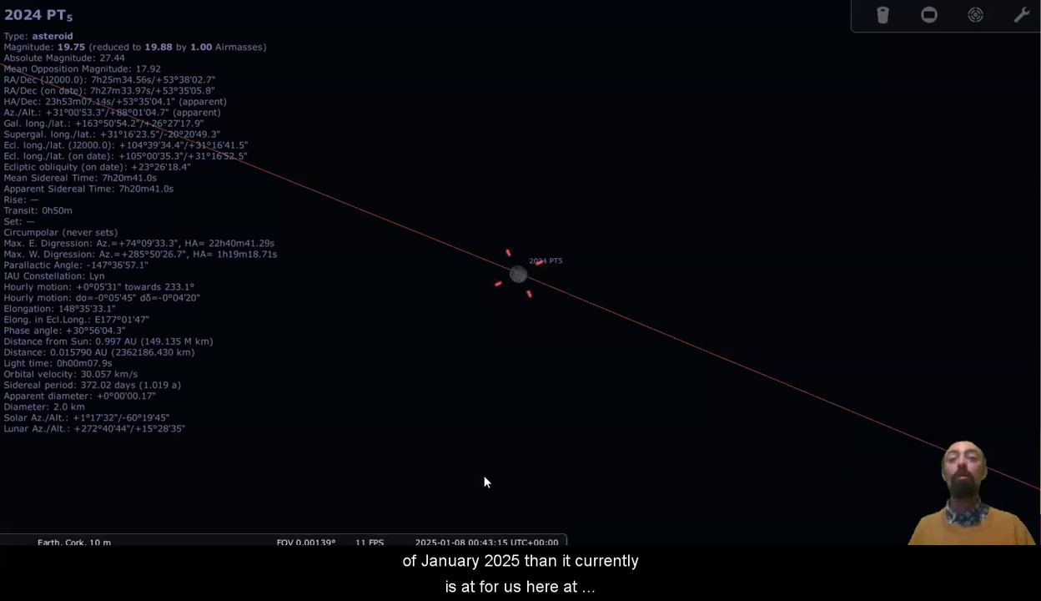
pyautogui.press('-')
pyautogui.press('-')
pyautogui.press('-')
pyautogui.press('-')
pyautogui.press('-')
pyautogui.press('-')
pyautogui.press('-')
pyautogui.press('-')
pyautogui.press('-')
pyautogui.press('-')
pyautogui.press('-')
pyautogui.press('-')
pyautogui.press('-')
pyautogui.press('-')
pyautogui.press('-')
pyautogui.press('-')
pyautogui.press('-')
pyautogui.press('-')
pyautogui.press('-')
pyautogui.press('-')
pyautogui.press('-')
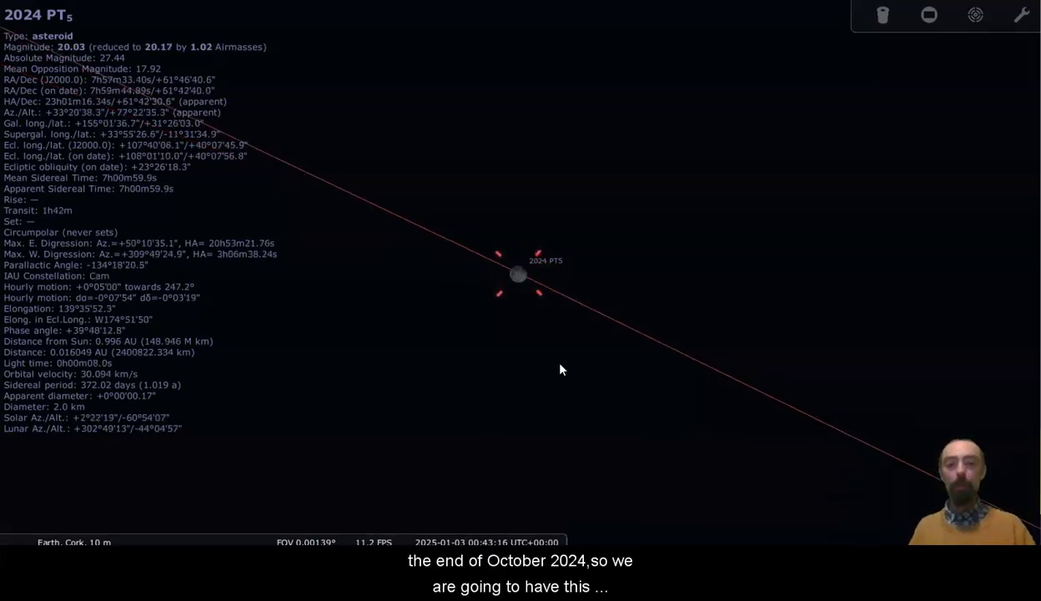
pyautogui.press('-')
pyautogui.press('-')
pyautogui.press('-')
pyautogui.press('-')
pyautogui.press('-')
pyautogui.press('-')
pyautogui.press('-')
pyautogui.press('-')
pyautogui.press('-')
pyautogui.press('-')
pyautogui.press('-')
pyautogui.press('-')
pyautogui.press('-')
pyautogui.press('-')
pyautogui.press('-')
pyautogui.press('-')
pyautogui.press('-')
pyautogui.press('-')
pyautogui.press('-')
pyautogui.press('-')
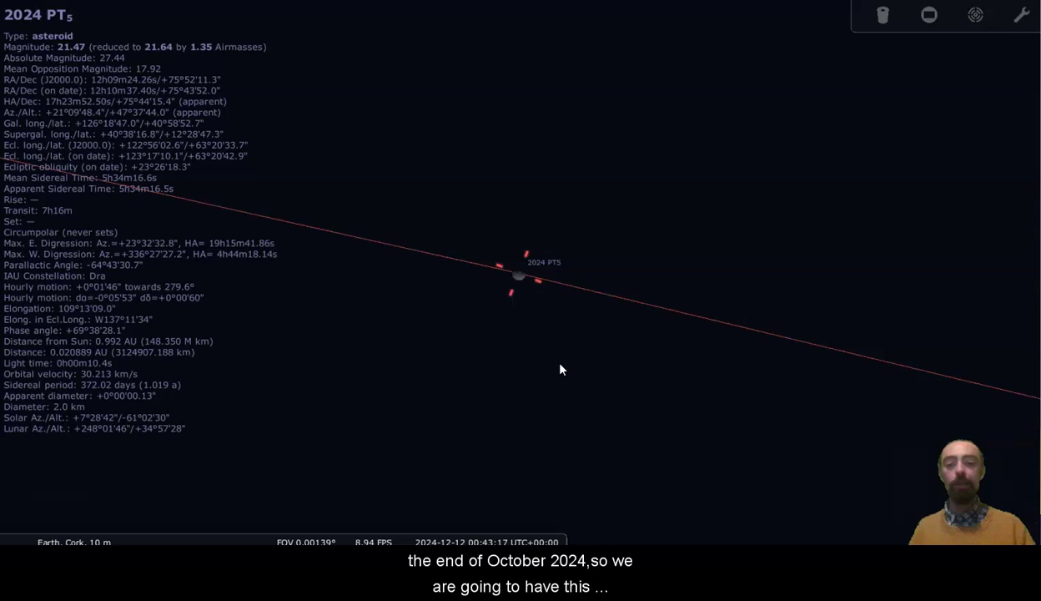
pyautogui.press('-')
pyautogui.press('-')
pyautogui.press('-')
pyautogui.press('-')
pyautogui.press('-')
pyautogui.press('-')
pyautogui.press('-')
pyautogui.press('-')
pyautogui.press('-')
pyautogui.press('-')
pyautogui.press('-')
pyautogui.press('-')
pyautogui.press('-')
pyautogui.press('-')
pyautogui.press('-')
pyautogui.press('-')
pyautogui.press('-')
pyautogui.press('-')
pyautogui.press('-')
pyautogui.press('-')
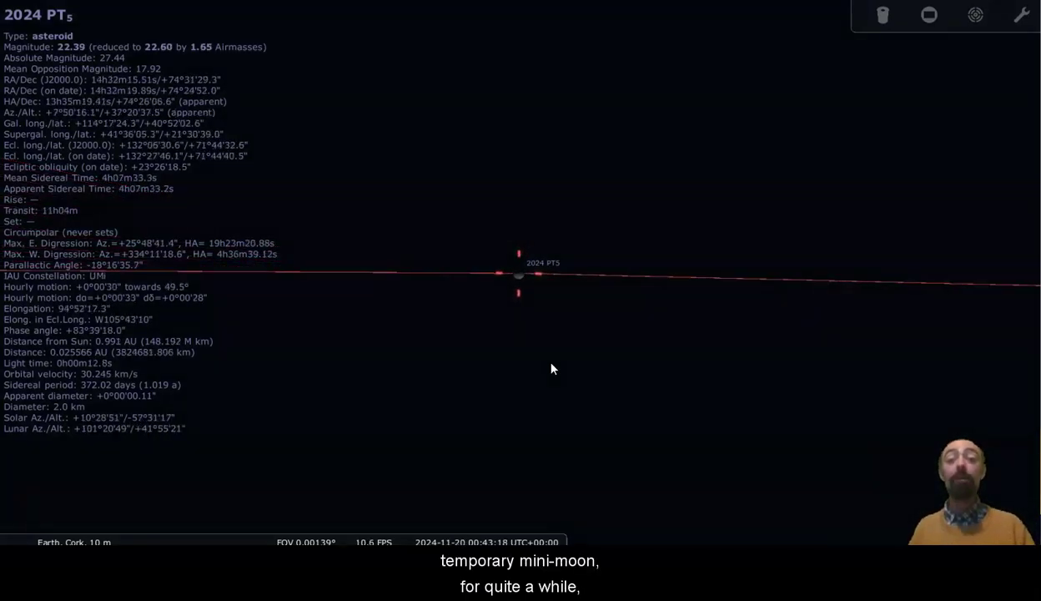
pyautogui.press('-')
pyautogui.press('-')
pyautogui.press('-')
pyautogui.press('-')
pyautogui.press('-')
pyautogui.press('-')
pyautogui.press('-')
pyautogui.press('-')
pyautogui.press('-')
pyautogui.press('-')
pyautogui.press('-')
pyautogui.press('-')
pyautogui.press('-')
pyautogui.press('-')
pyautogui.press('-')
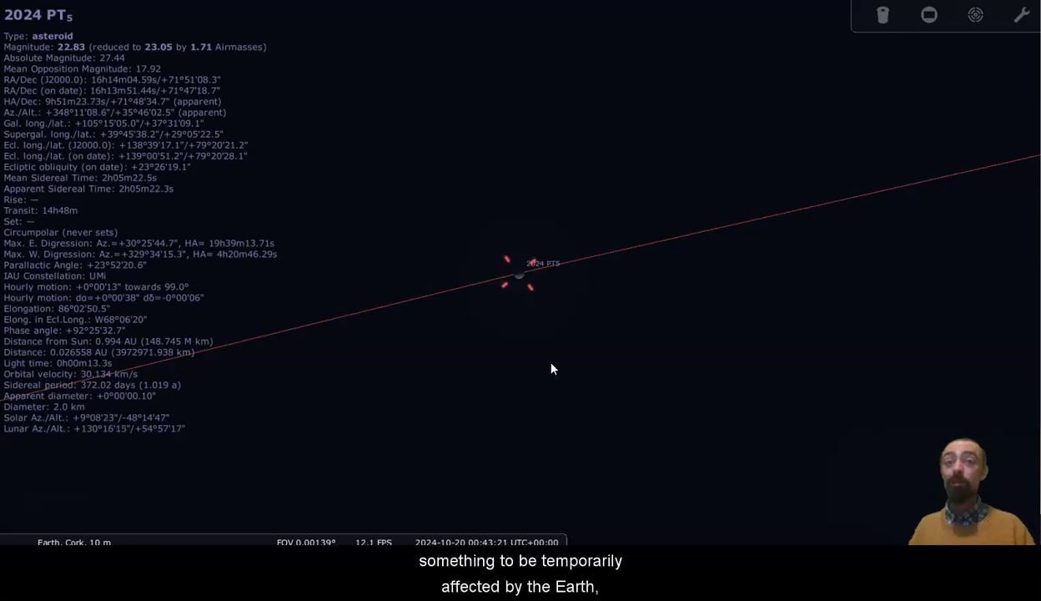
pyautogui.press('-')
pyautogui.press('-')
pyautogui.press('-')
# Zoom out to a 104° field and turn the Cork view toward the north-east.
pyautogui.scroll(-2, 550, 368)
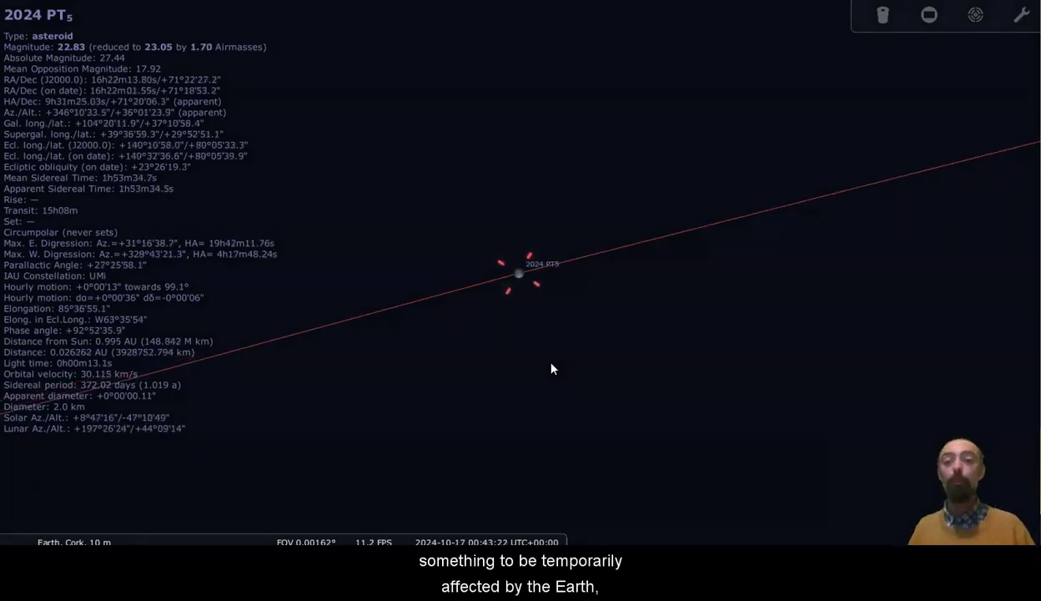
pyautogui.scroll(-3, 551, 368)
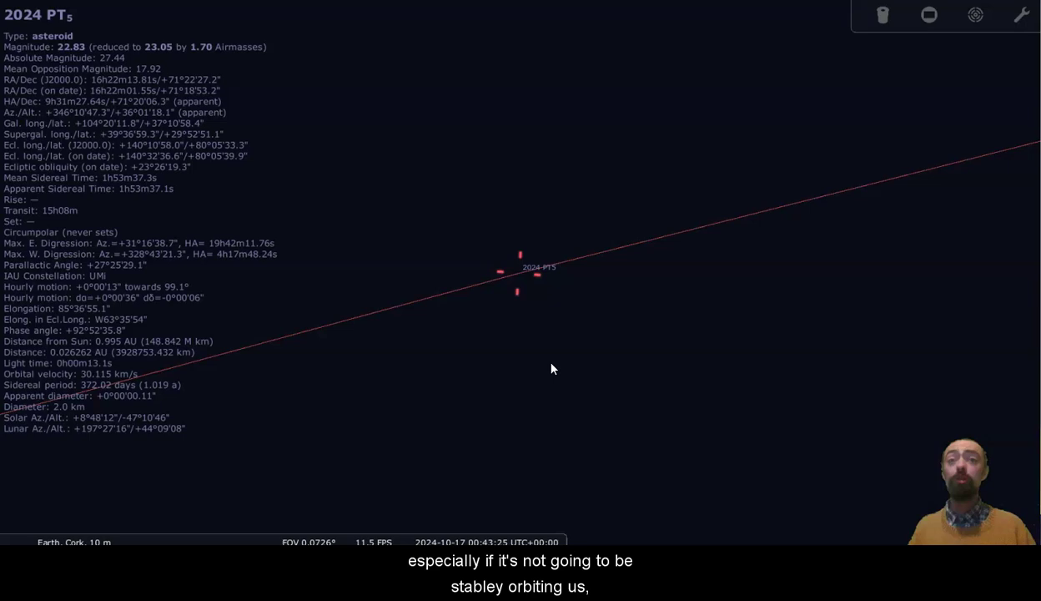
pyautogui.scroll(-5, 551, 368)
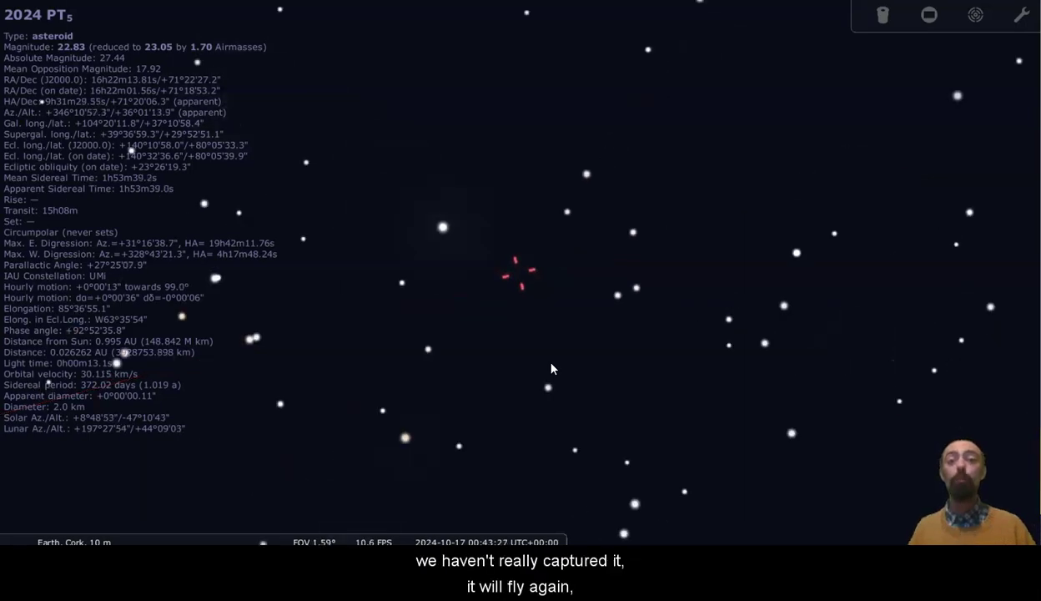
pyautogui.scroll(-5, 551, 368)
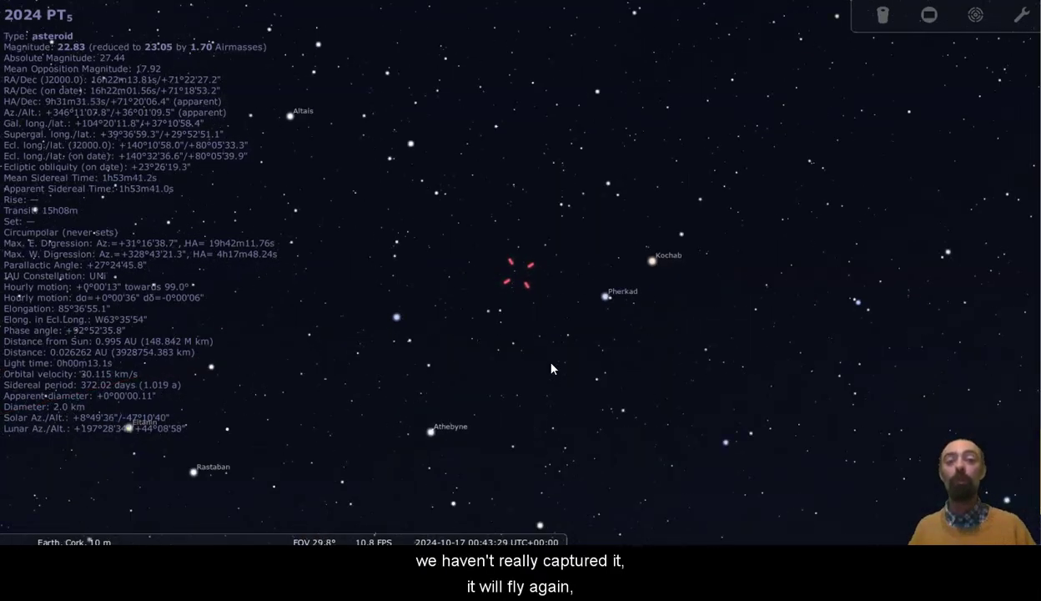
pyautogui.scroll(-1, 550, 368)
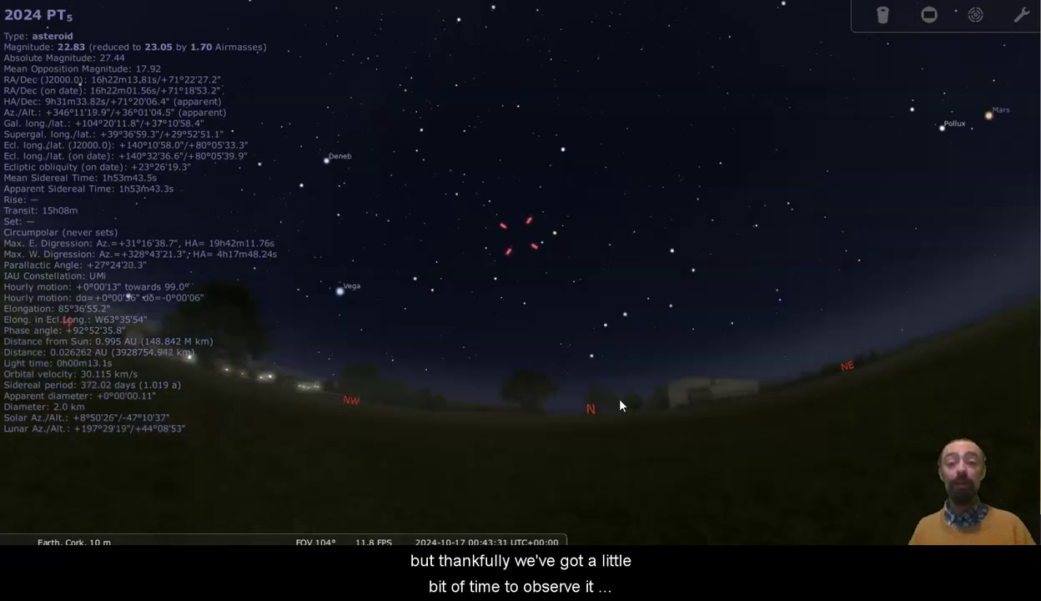
pyautogui.press('Right')
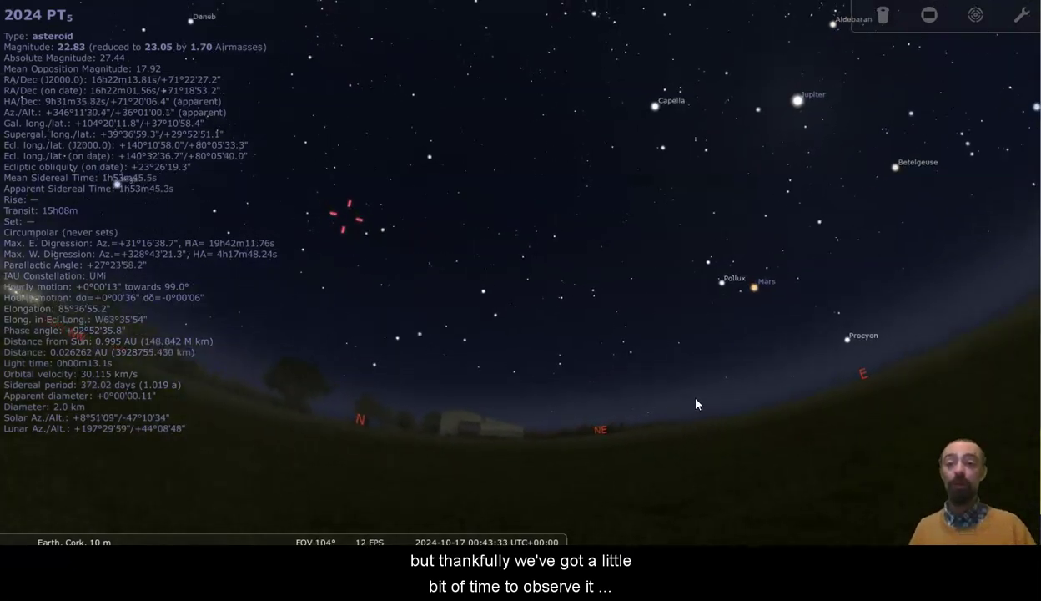
pyautogui.press('Left')
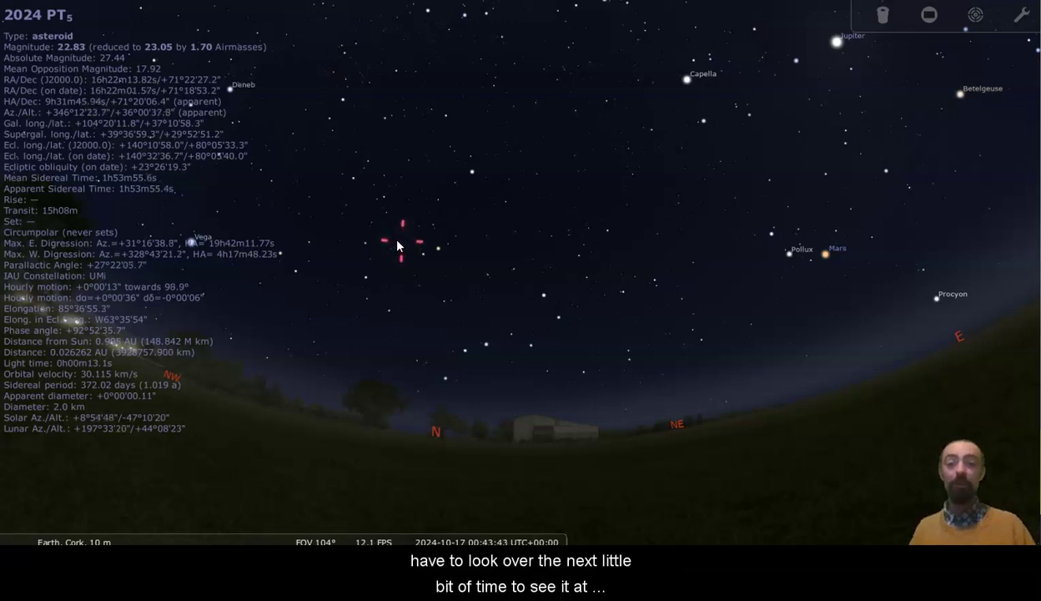
# Pan the sky so due north is centred below 2024 PT5's marker.
pyautogui.moveTo(397, 245); pyautogui.dragTo(455, 256)
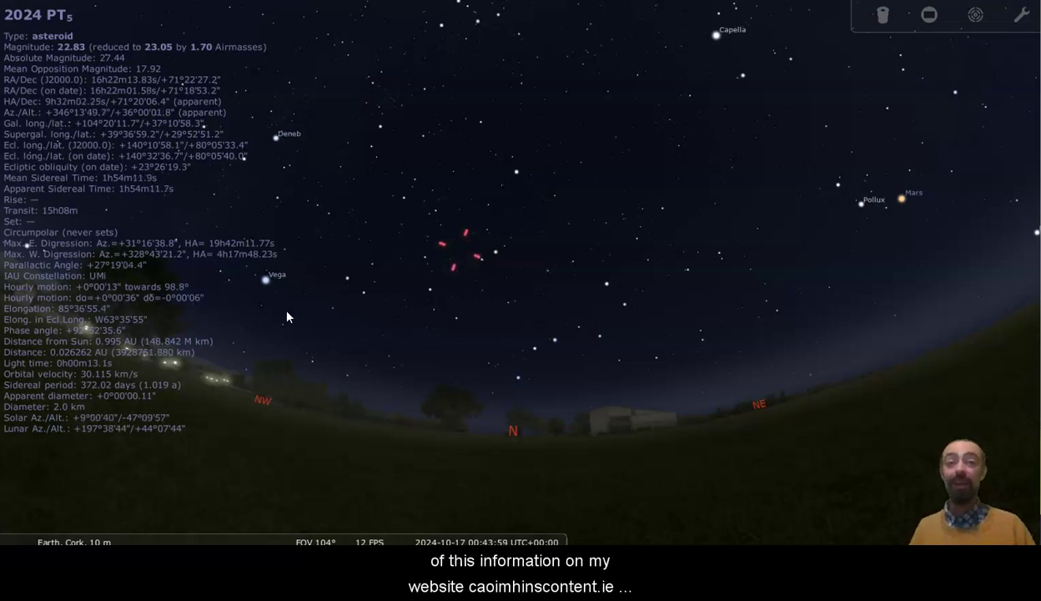
pyautogui.moveTo(19, 384)
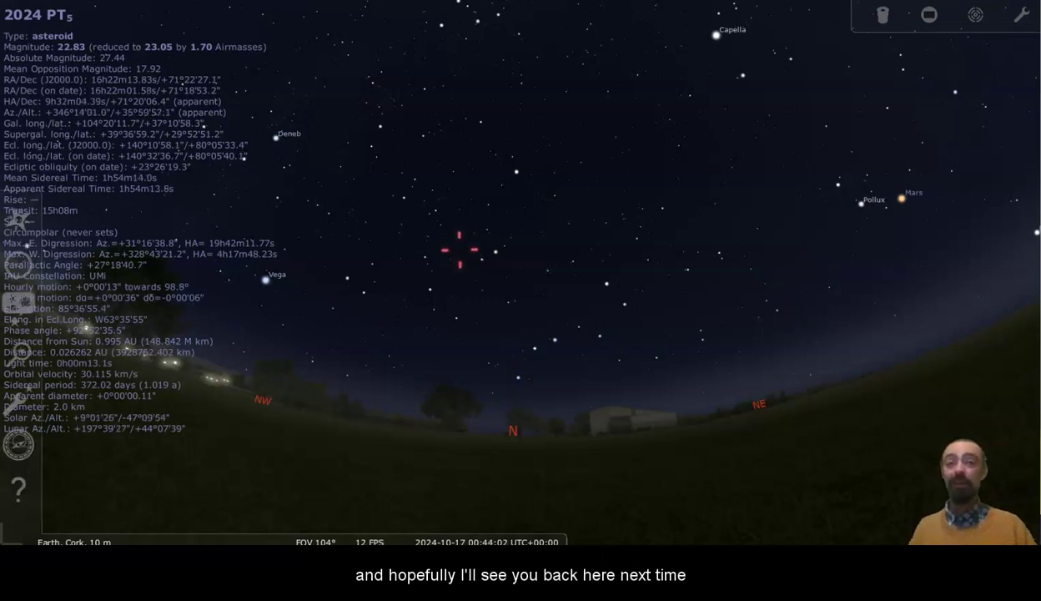